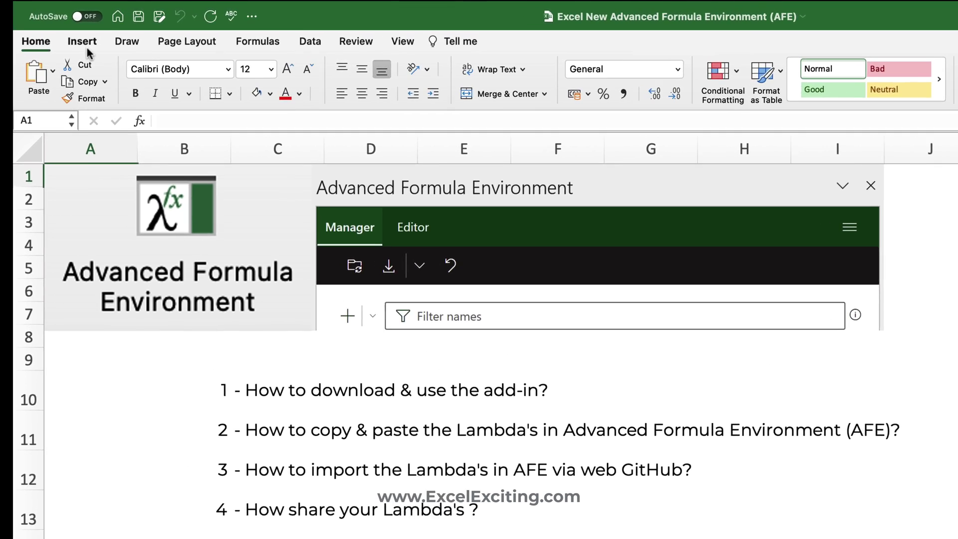
Open the Office add-ins store and search for "advanced"
left_click(85, 44)
left_click(506, 78)
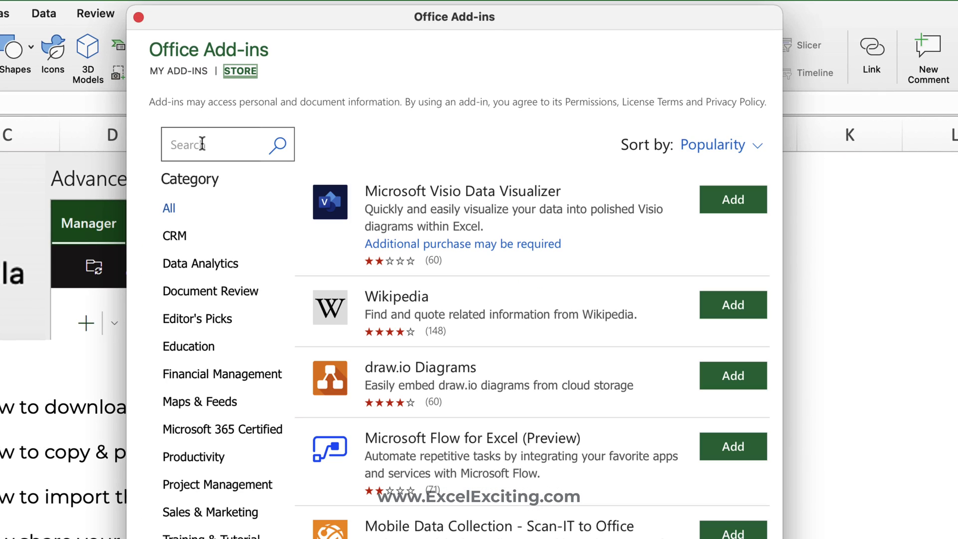
left_click(202, 147)
type("advanced")
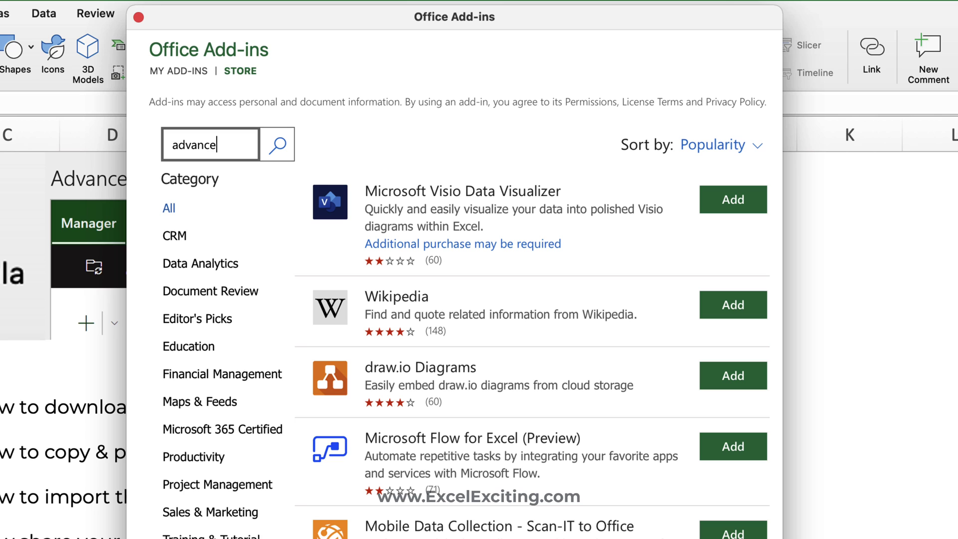
key("Return")
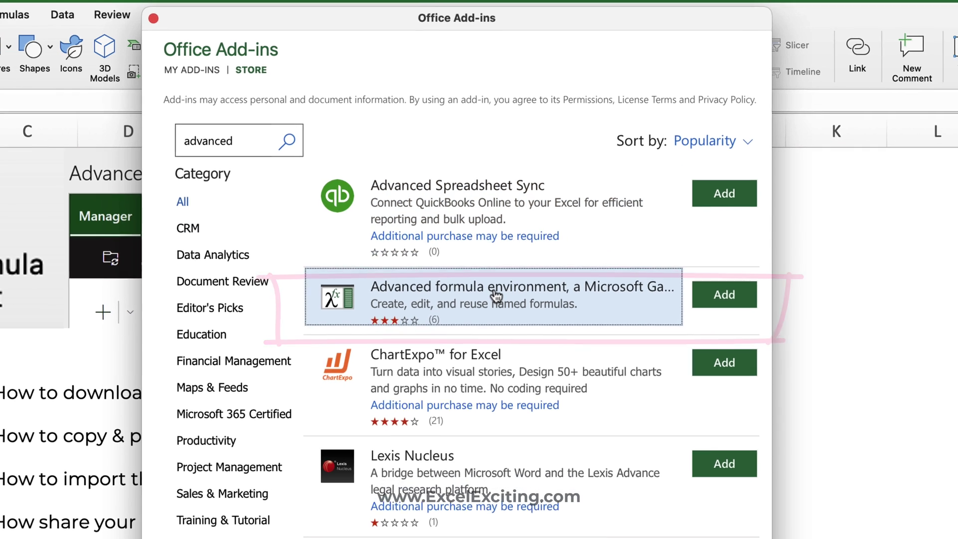
Add the "Advanced formula environment, a Microsoft Garage project" add-in and dismiss its introduction
left_click(492, 304)
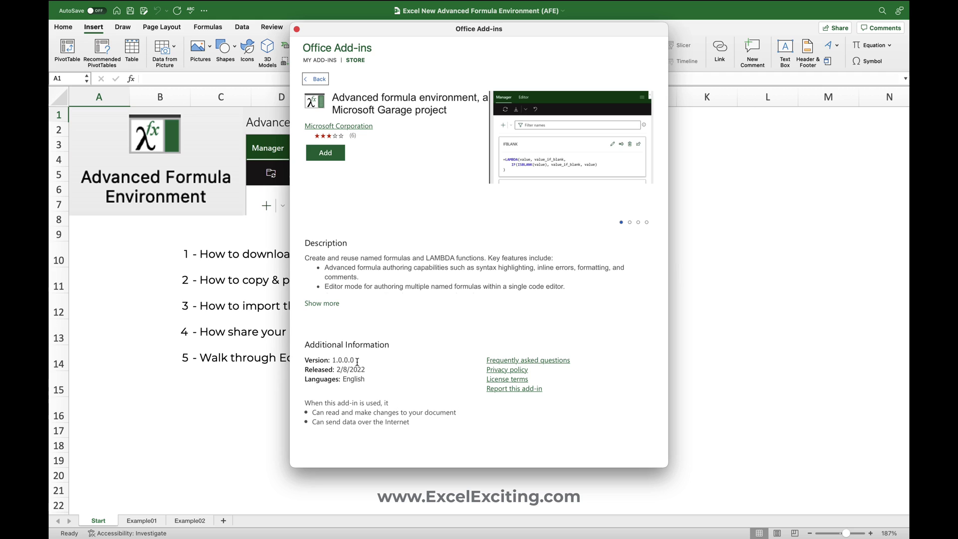
left_click(332, 158)
left_click(580, 220)
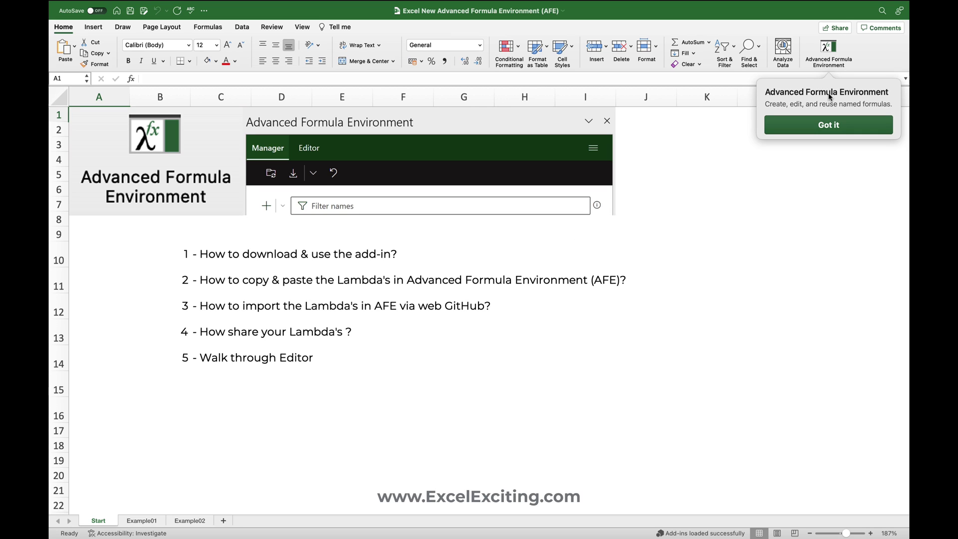
left_click(818, 128)
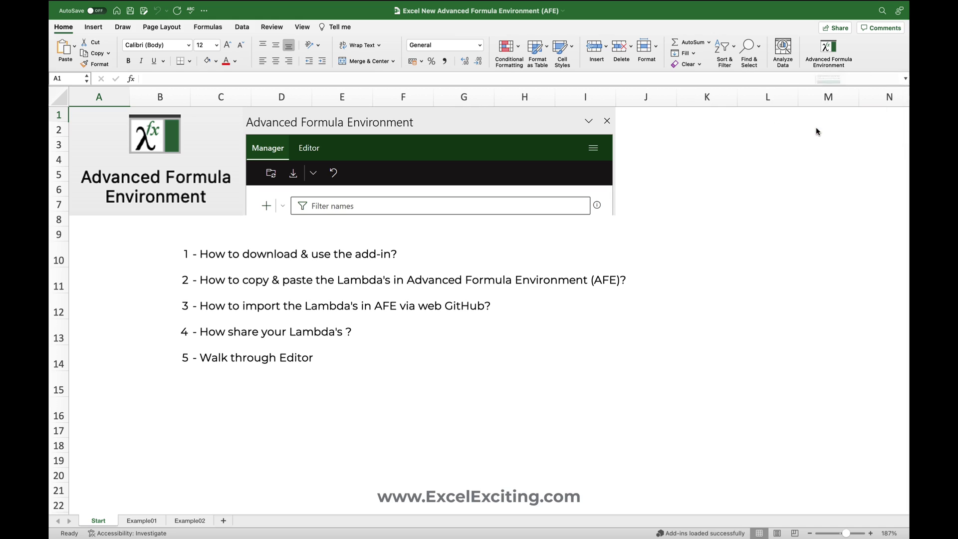
Launch Advanced Formula Environment and load its example formulas, dismissing the try-it-out tip
left_click(827, 49)
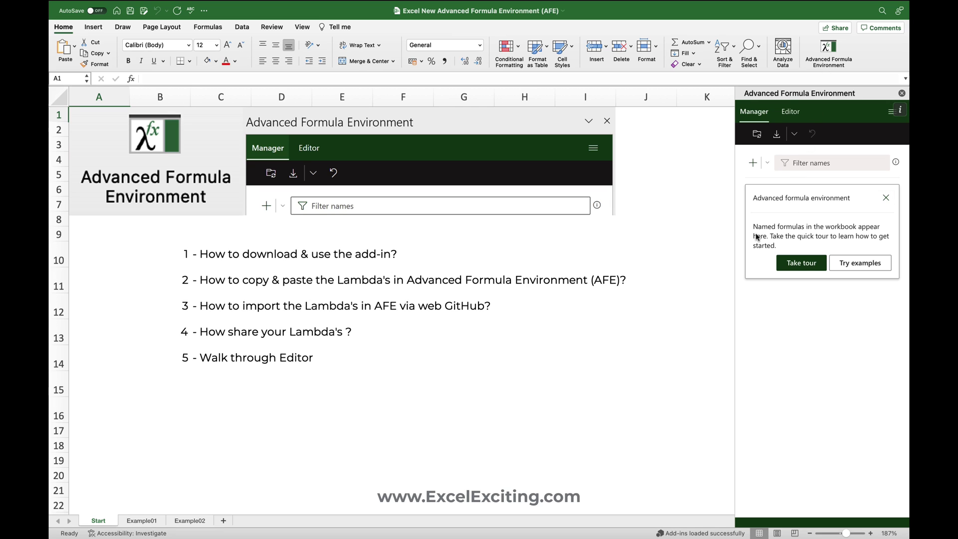
left_click(859, 263)
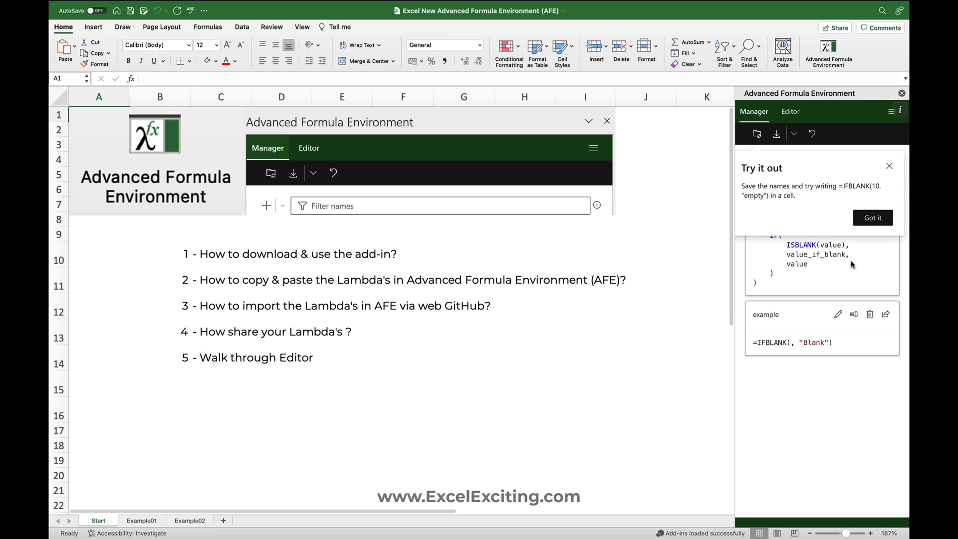
left_click(872, 219)
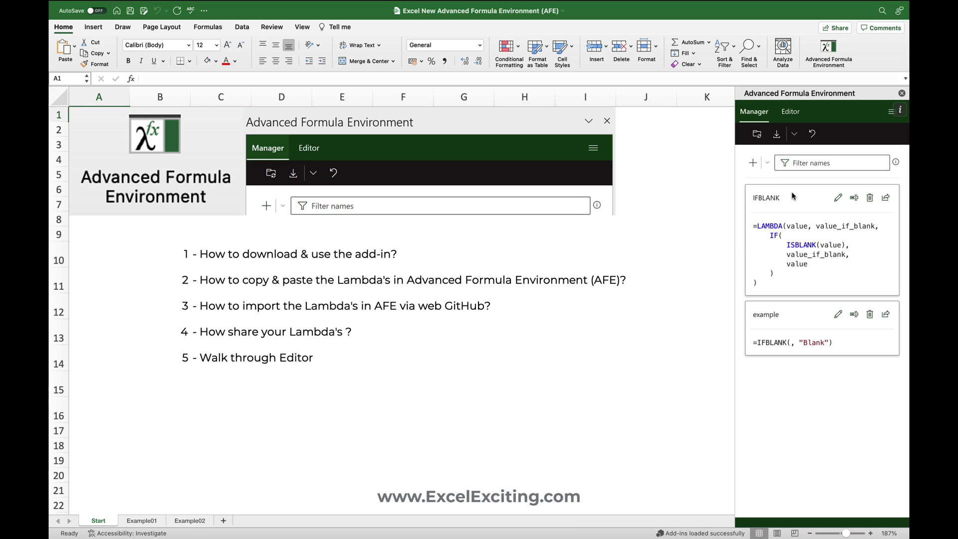
Widen the Advanced Formula Environment pane to about a third of the window
left_click(790, 194)
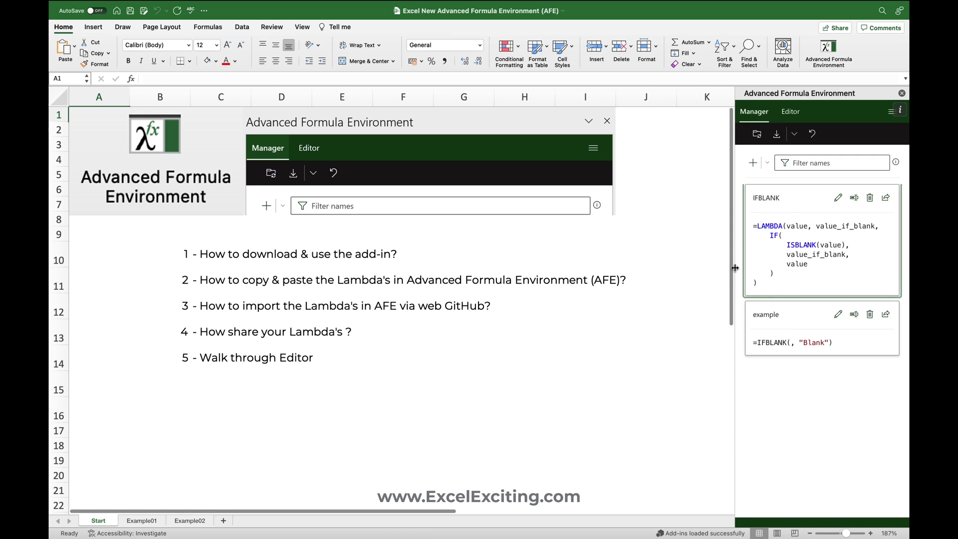
left_click_drag(735, 268, 327, 228)
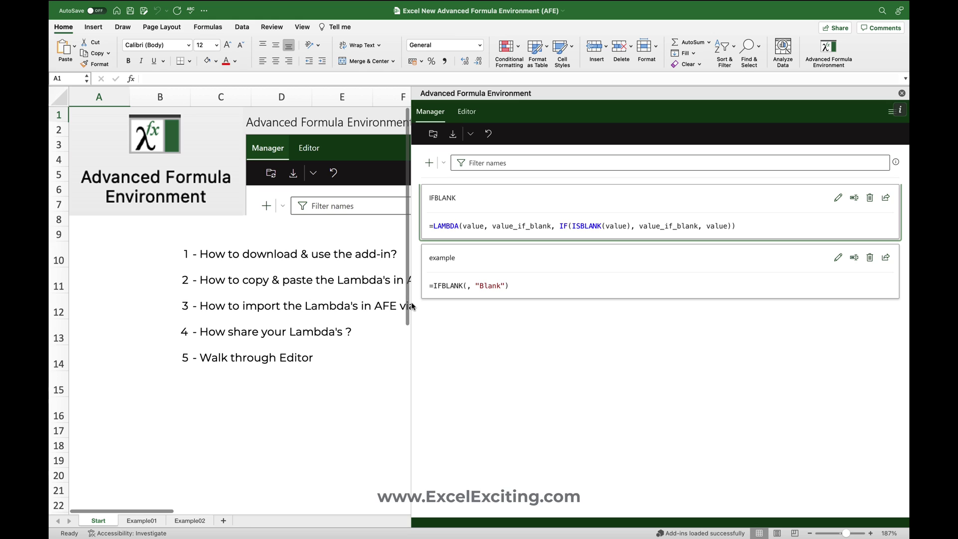
left_click_drag(412, 307, 606, 279)
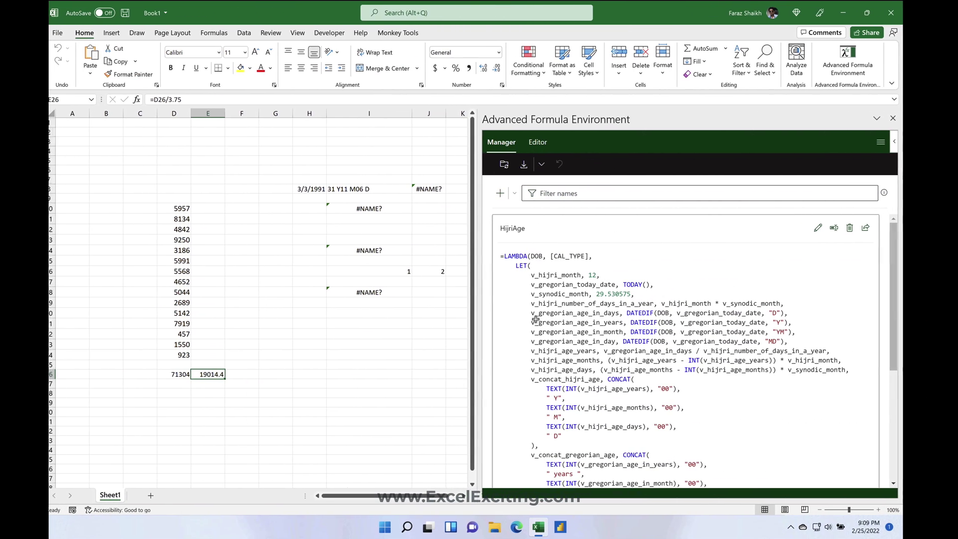
scroll(633, 327, "down", 5)
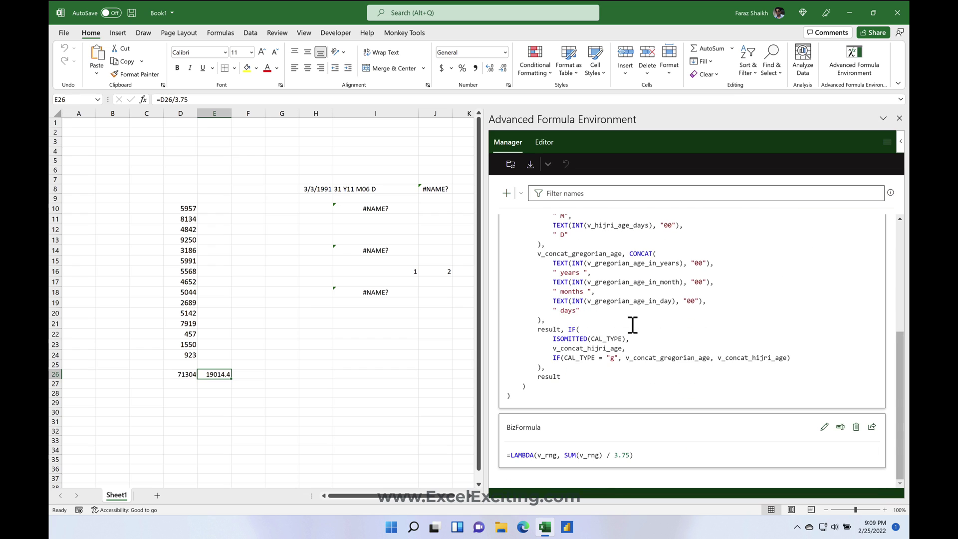
left_click(872, 428)
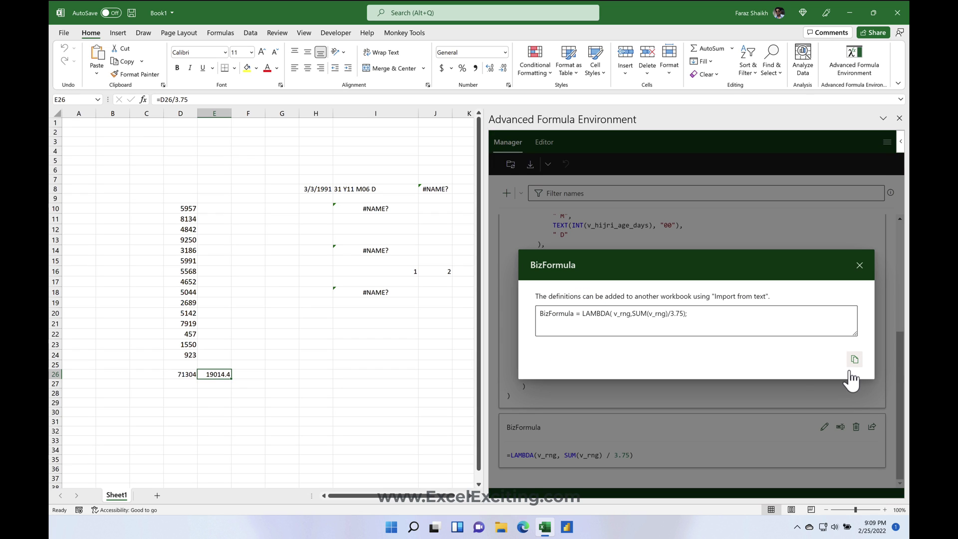
left_click(859, 265)
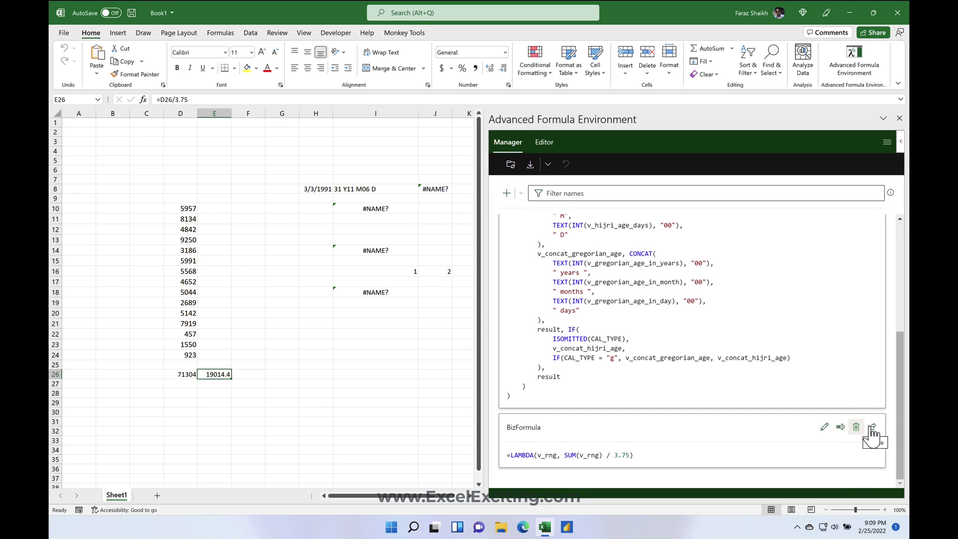
left_click(823, 427)
left_click(849, 484)
Copy the shareable definition of BizFormula in Book1 and close the share dialog
left_click(871, 428)
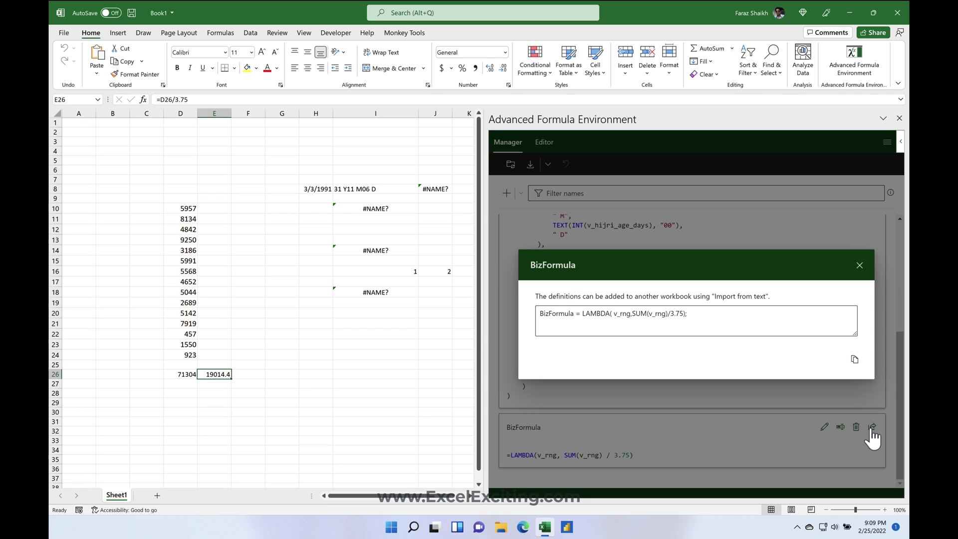
left_click(854, 359)
key("super+c")
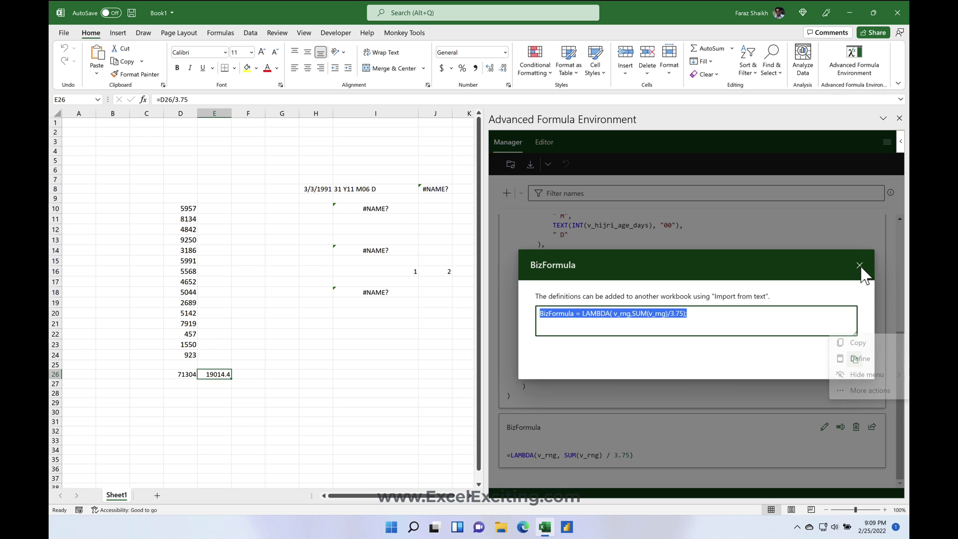
left_click(859, 266)
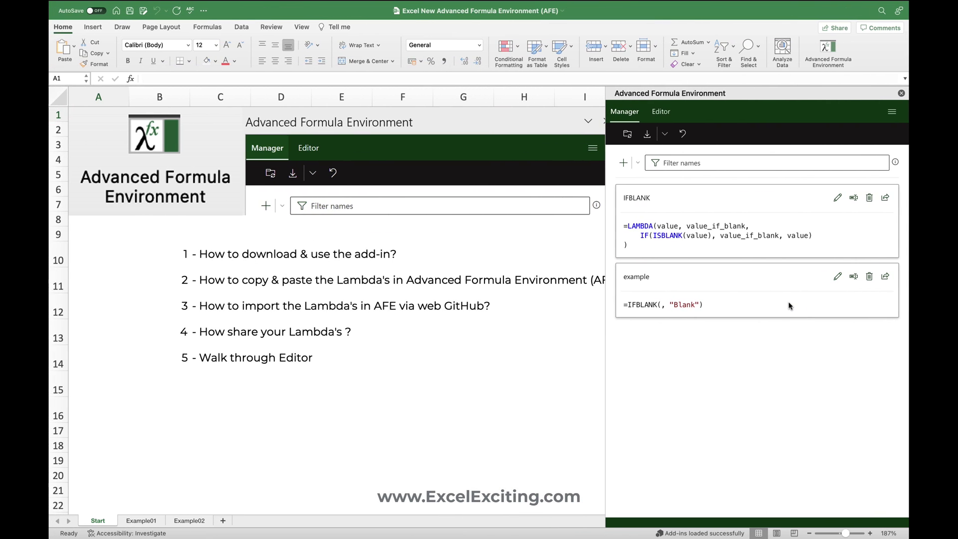
Import the copied text BizFormula = LAMBDA( v_rng,SUM(v_rng)/3.75); into the Excel New Advanced Formula Environment (AFE) workbook
left_click(668, 137)
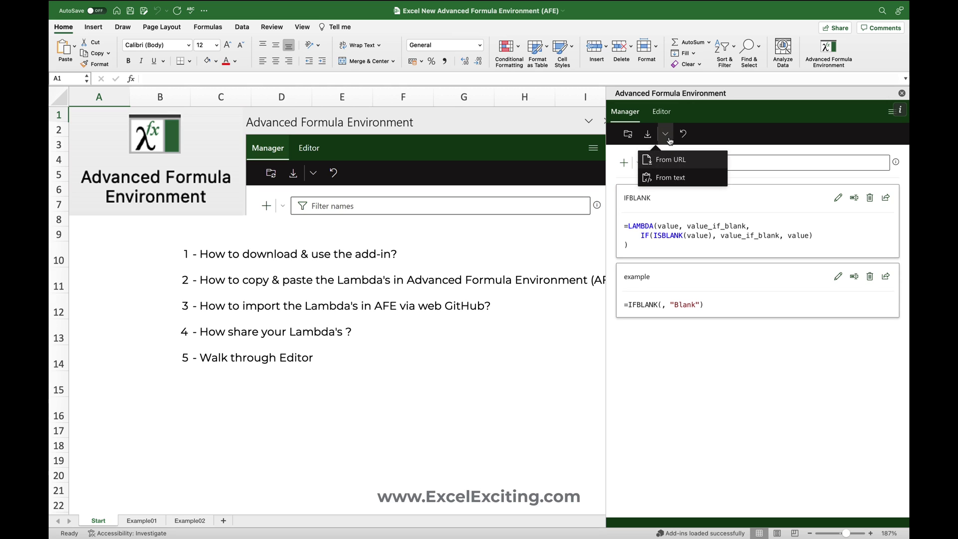
left_click(674, 180)
left_click(663, 332)
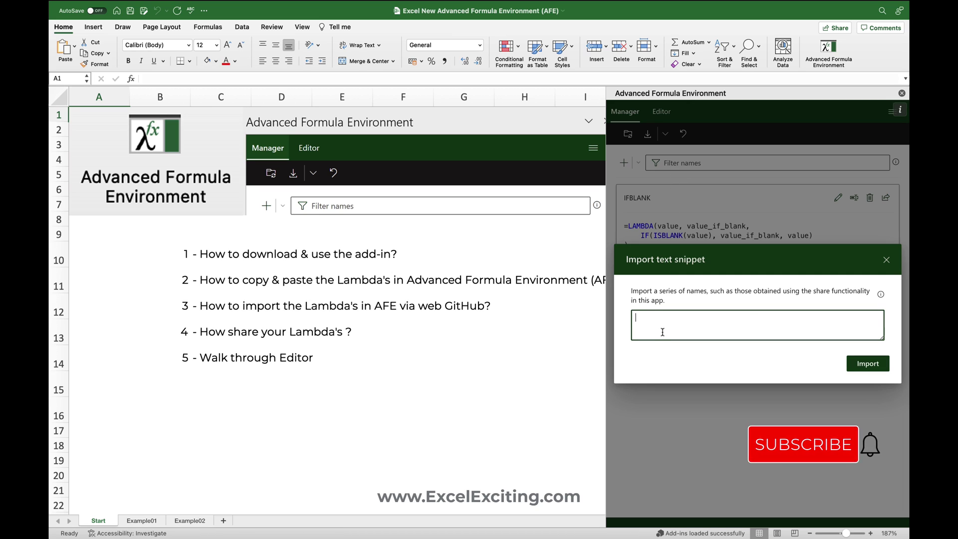
key("super+v")
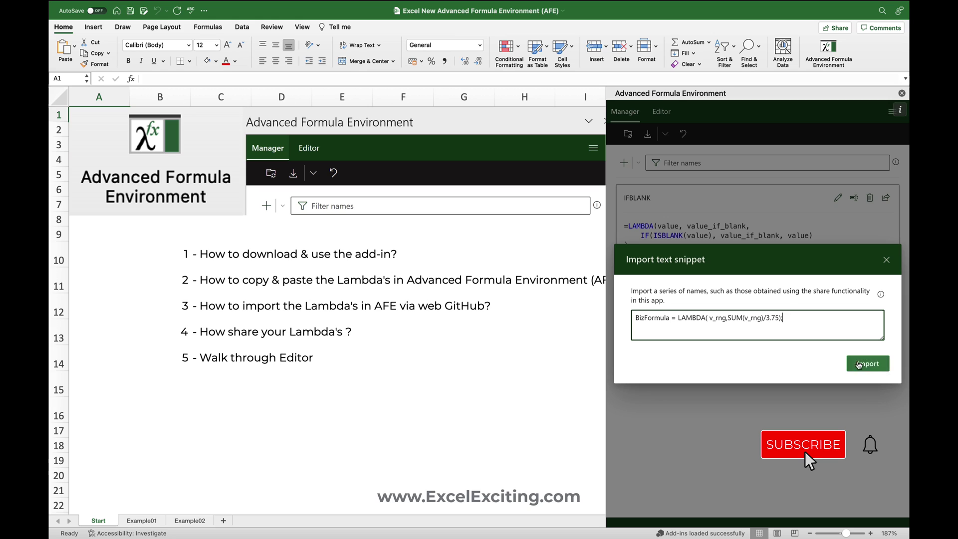
left_click(867, 363)
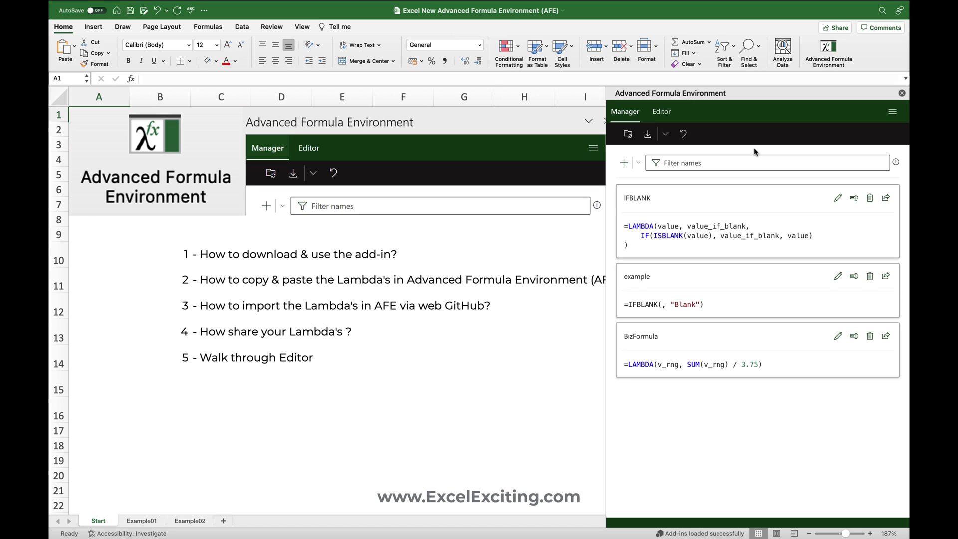
Go to the Example01 sheet and check the workbook's defined names in Name Manager
left_click(141, 520)
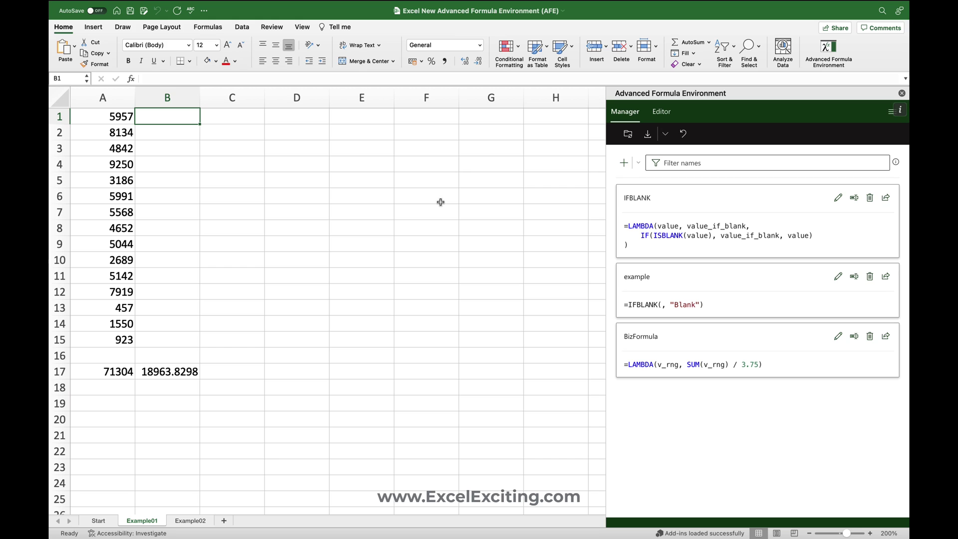
left_click(198, 31)
left_click(335, 50)
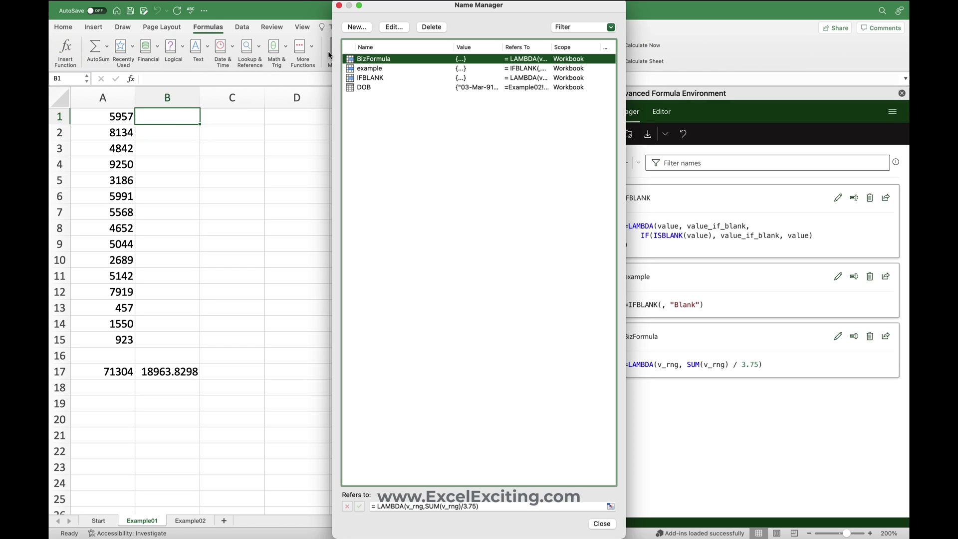
left_click(338, 5)
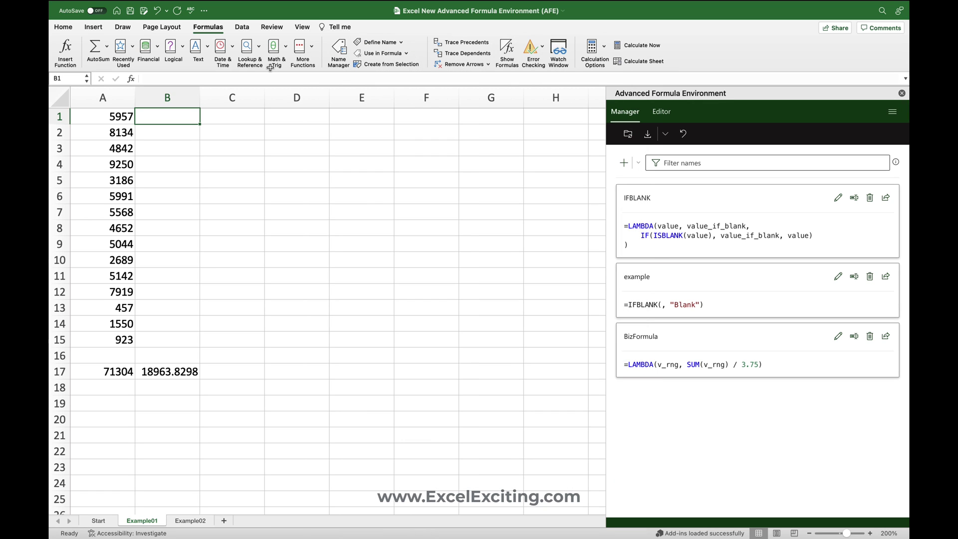
Enter a BizFormula formula in cell B1 that uses the range A1:A15
type("=biz")
key("Tab")
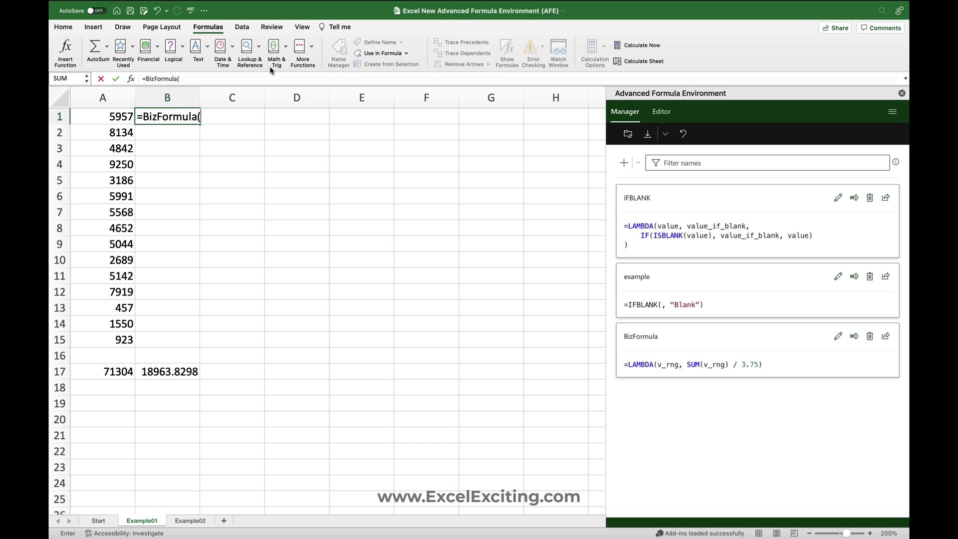
left_click_drag(123, 121, 117, 333)
key("Return")
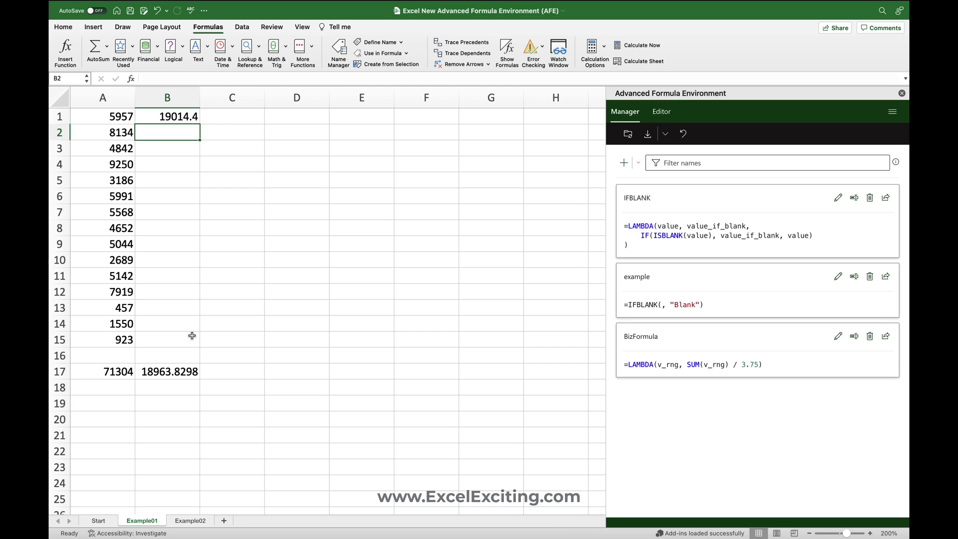
Check the formula in B17, change BizFormula's divisor to 3.76 and sync the names with the workbook
left_click(153, 373)
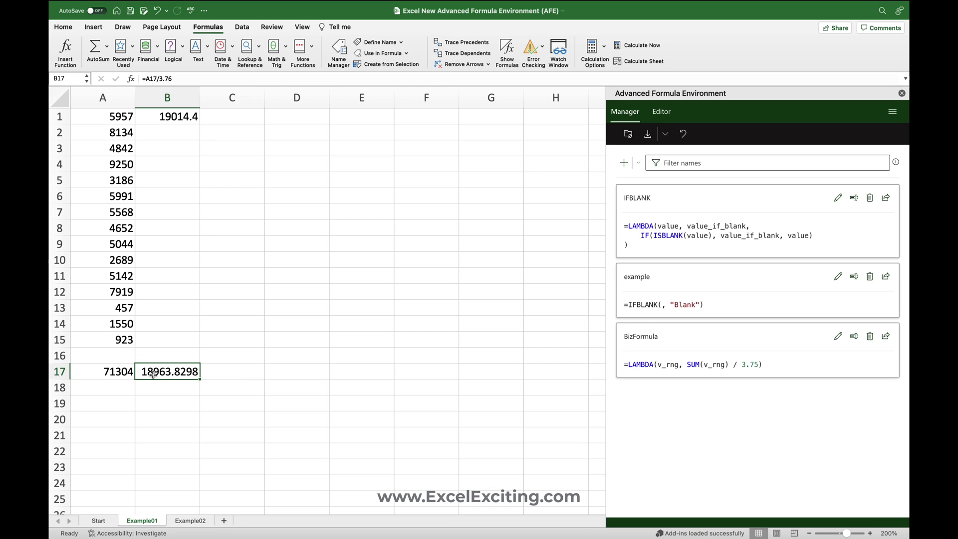
left_click(838, 338)
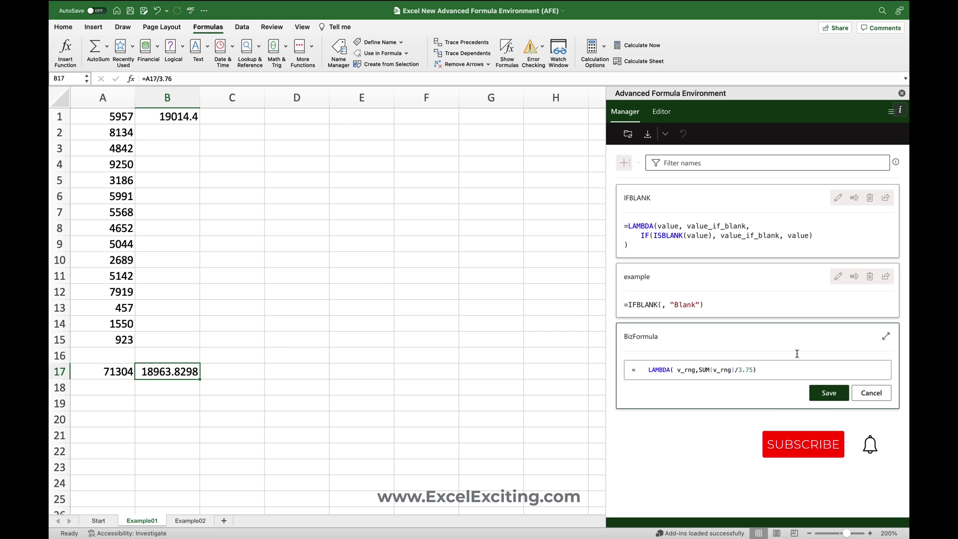
key("BackSpace")
type("6")
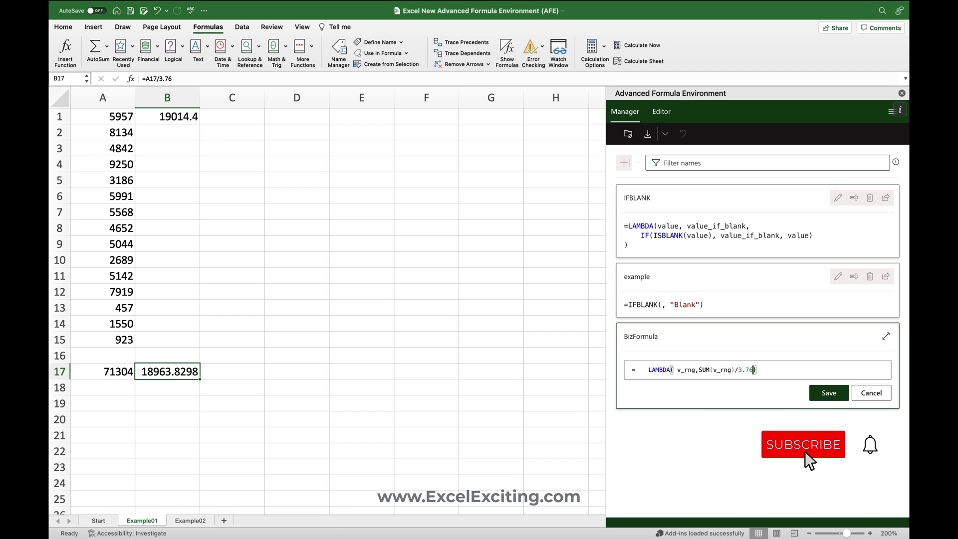
left_click(837, 394)
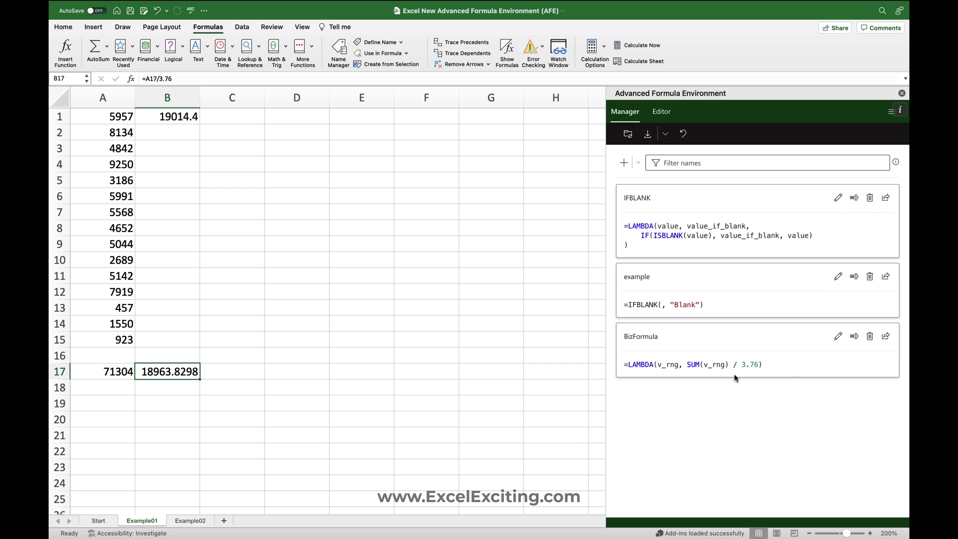
left_click(629, 134)
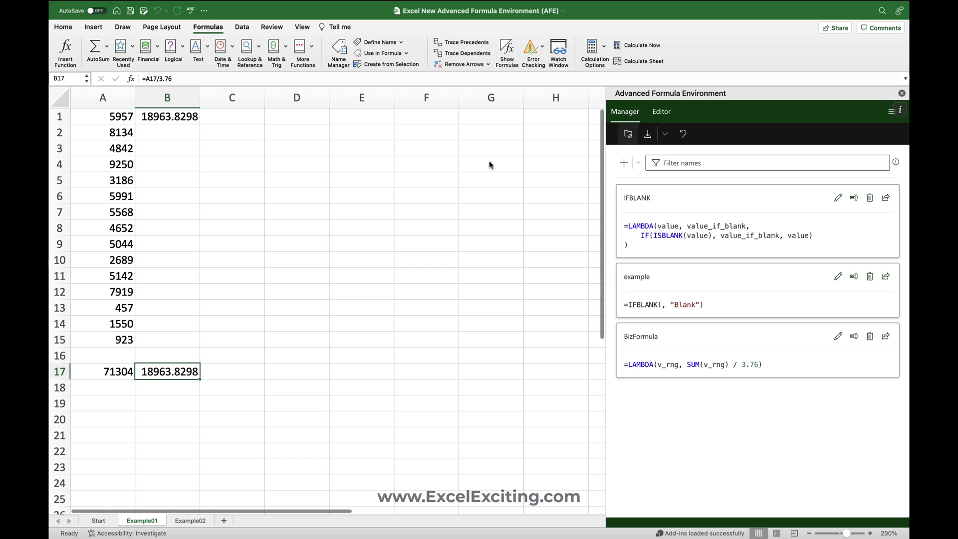
Undo the last change to BizFormula
left_click(684, 135)
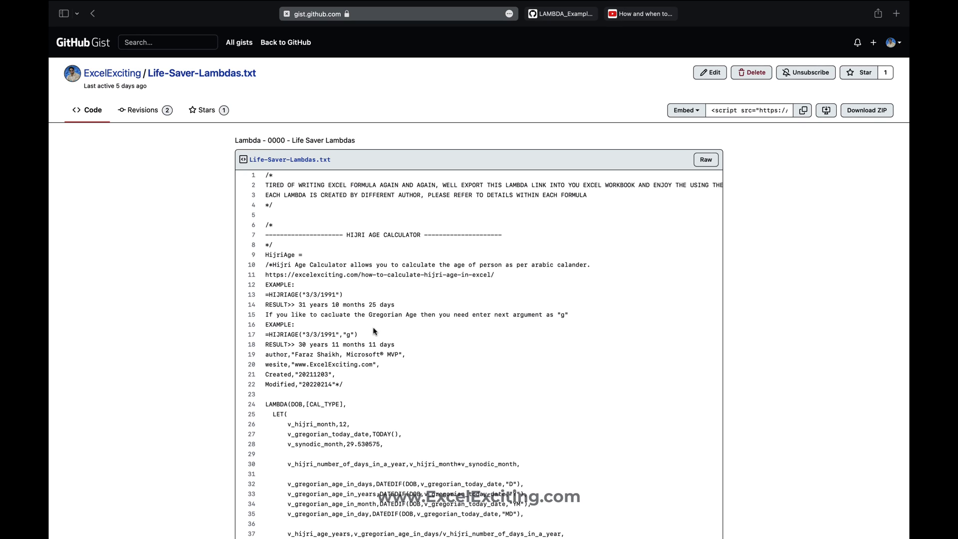
Copy the URL of the Life-Saver-Lambdas.txt gist, switch to Excel and import its formulas from that URL without a new namespace
right_click(315, 17)
left_click(340, 21)
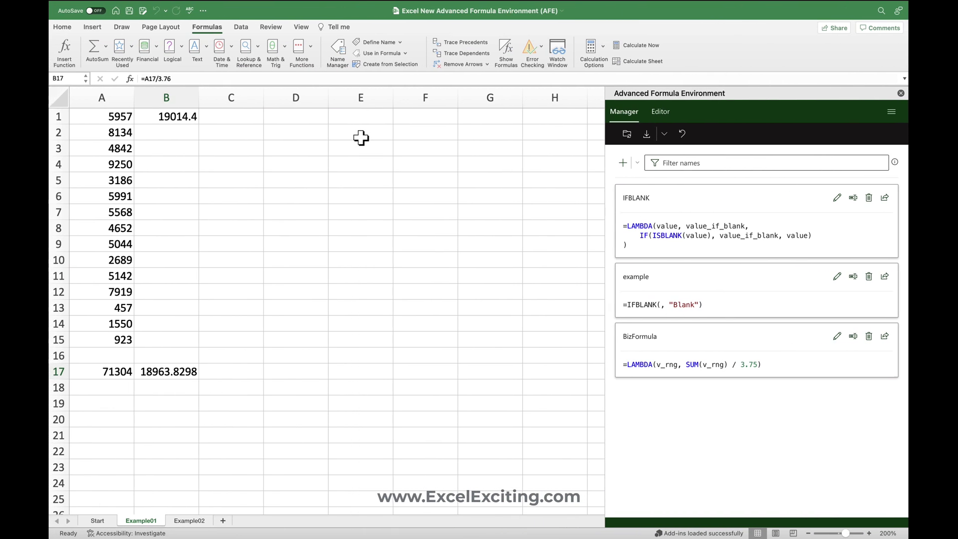
left_click(665, 134)
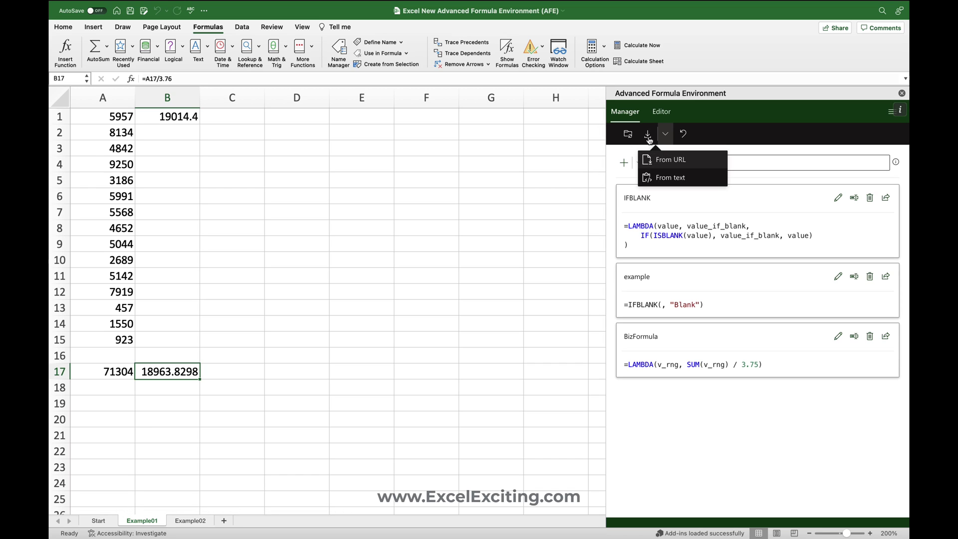
left_click(658, 162)
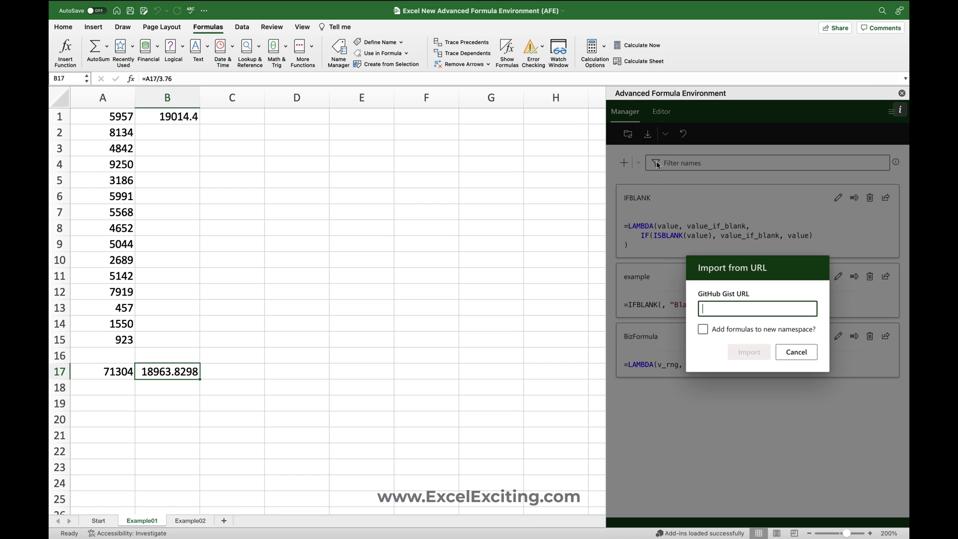
left_click(735, 332)
left_click(737, 315)
left_click(739, 307)
key("ctrl+v")
key("Return")
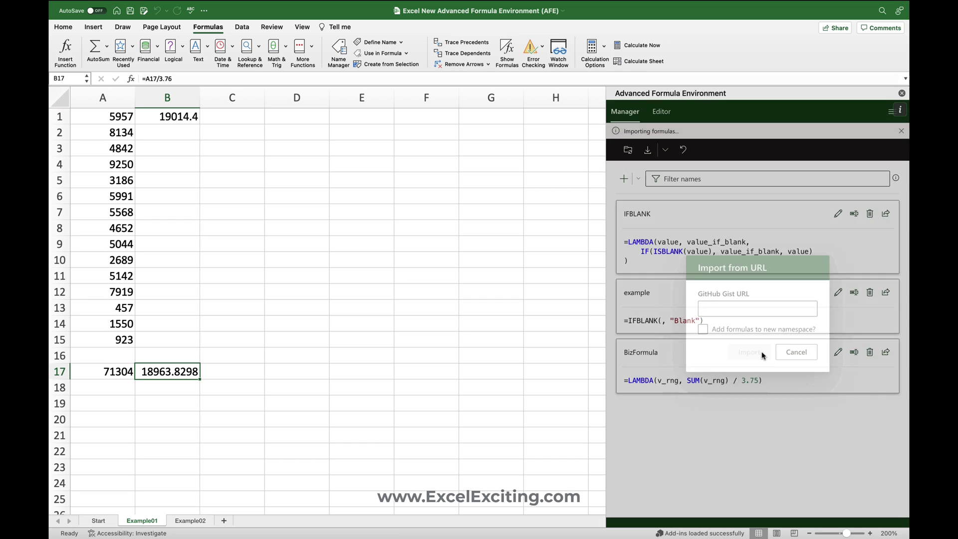
Look over the imported HijriAge function and sync the names with the workbook
scroll(725, 334, "down", 10)
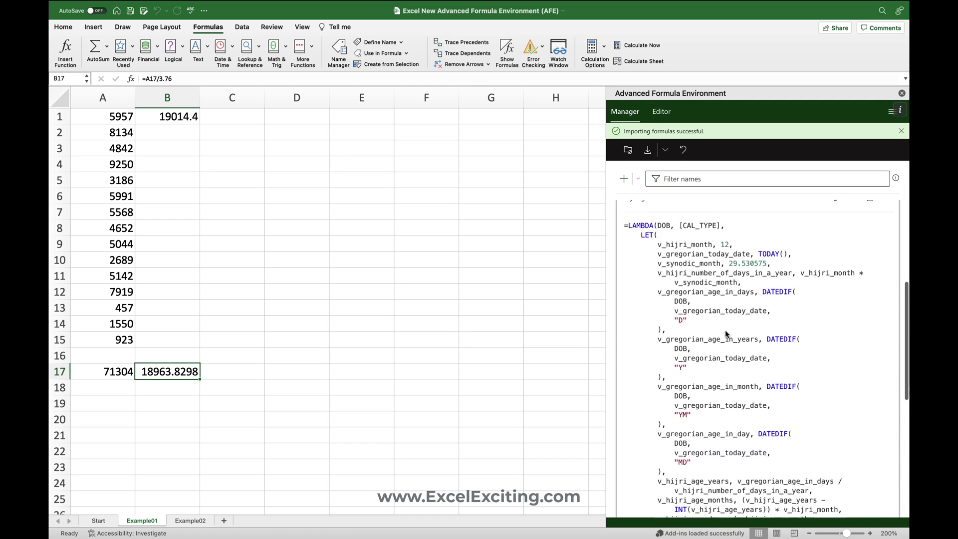
scroll(726, 333, "up", 10)
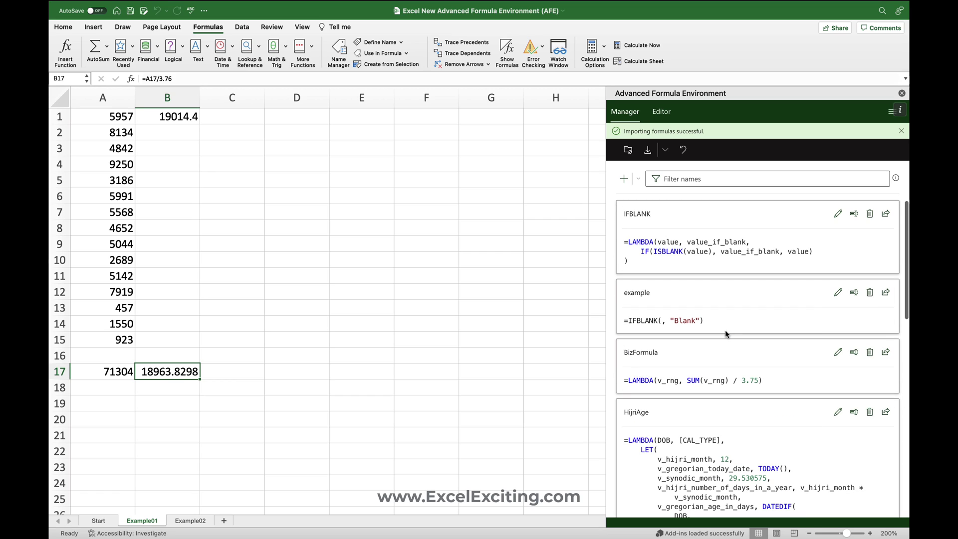
left_click(628, 152)
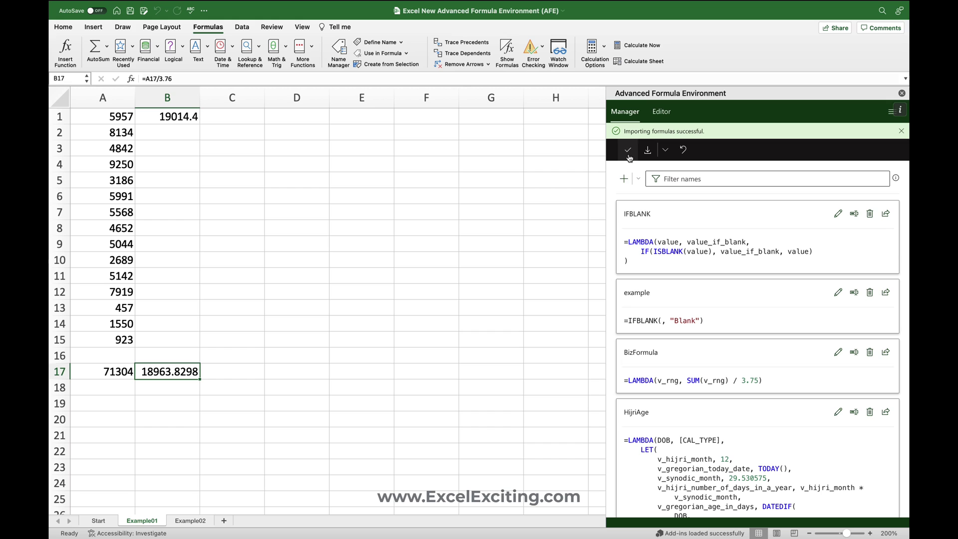
Examine the imported HijriAge comments and LAMBDA code in the workbook's formula editor, and return to the list of names
left_click(656, 114)
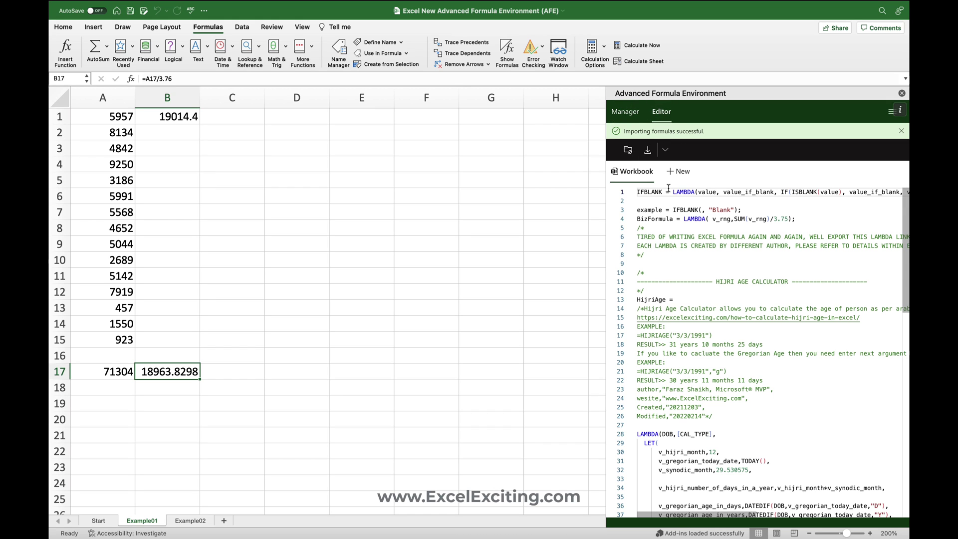
scroll(682, 312, "down", 15)
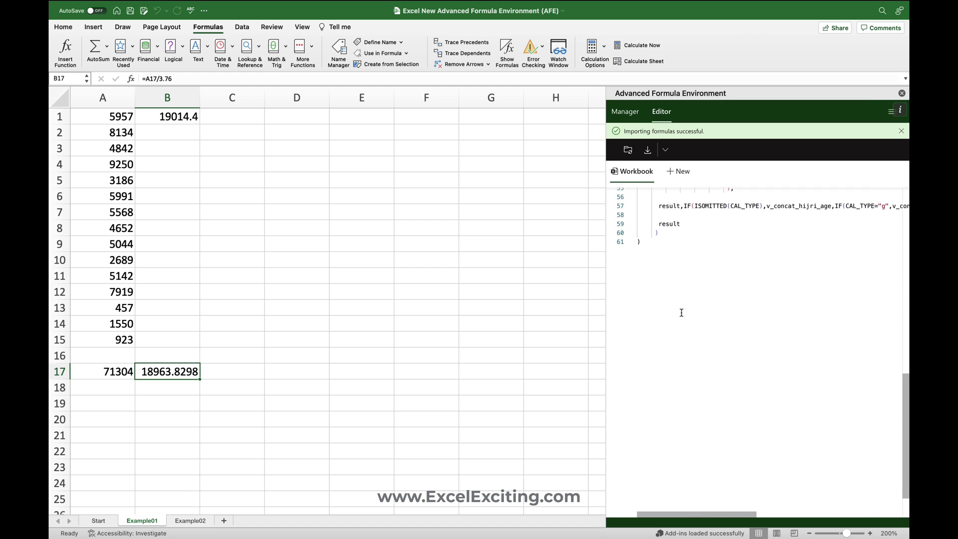
scroll(678, 198, "up", 15)
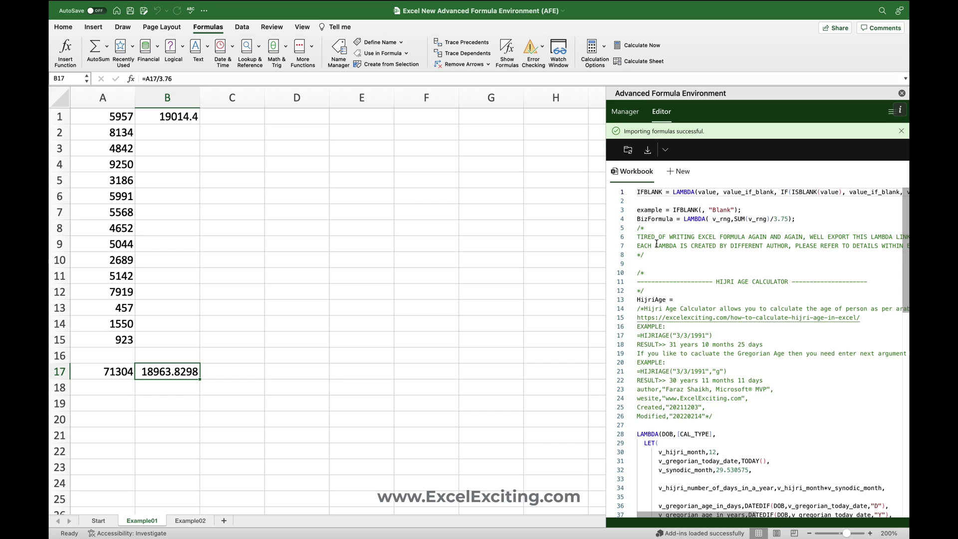
scroll(656, 243, "down", 5)
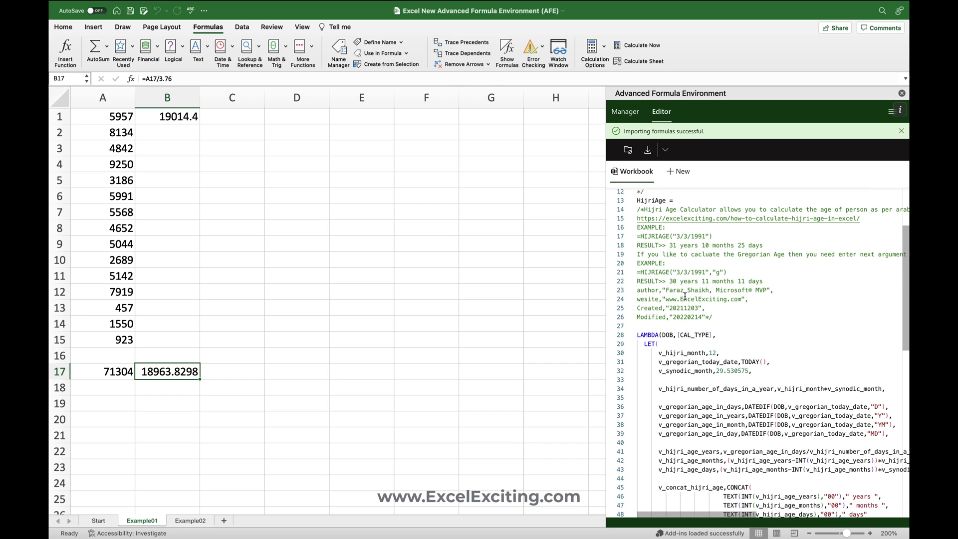
scroll(684, 297, "down", 5)
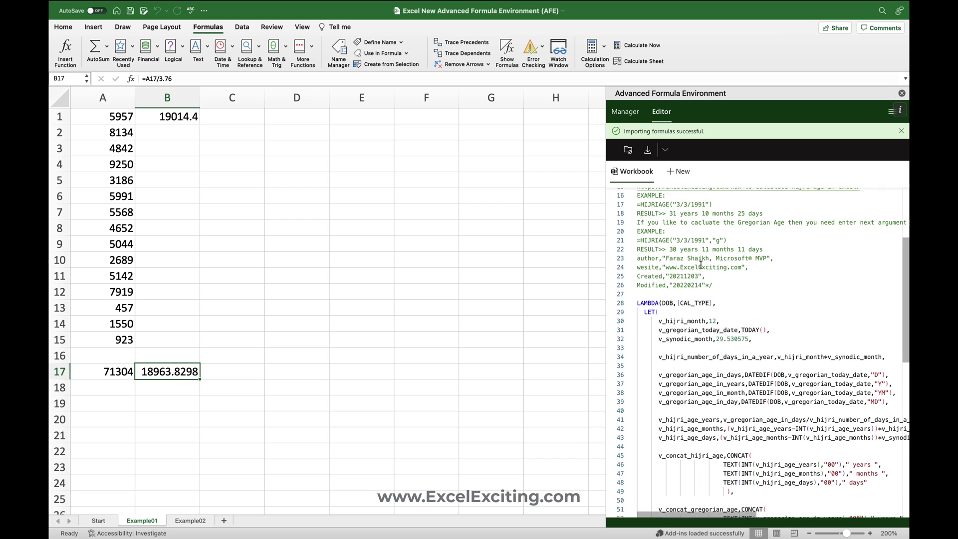
scroll(700, 265, "down", 5)
scroll(700, 264, "up", 10)
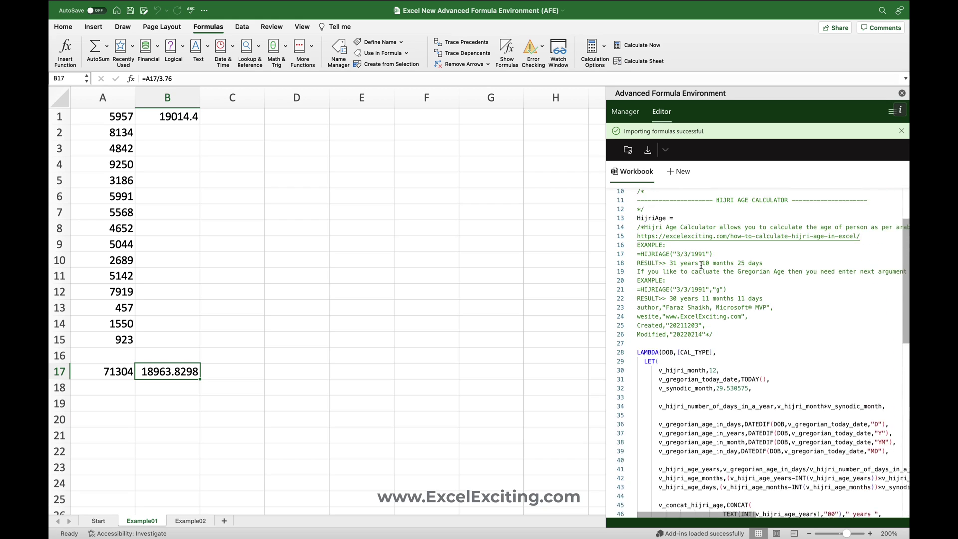
left_click(635, 113)
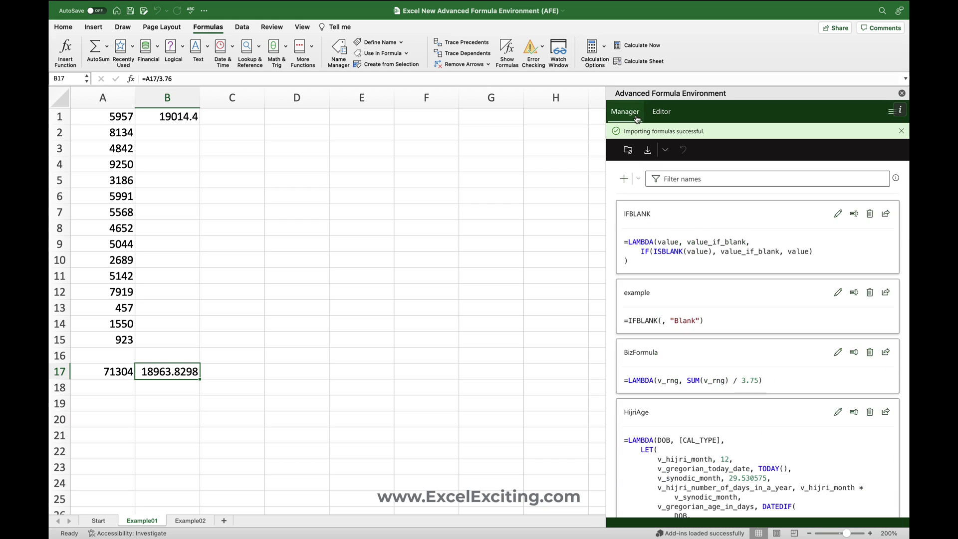
scroll(662, 232, "down", 1)
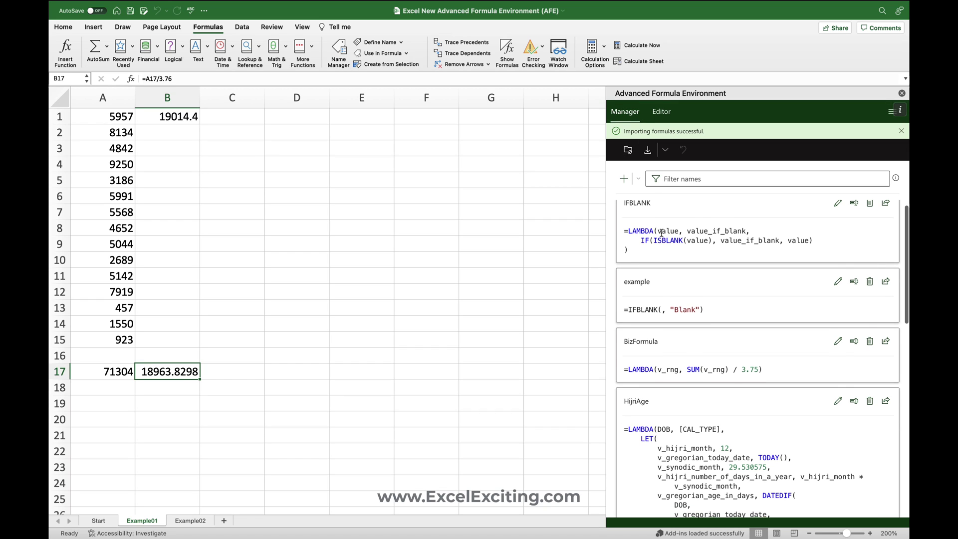
scroll(668, 260, "up", 1)
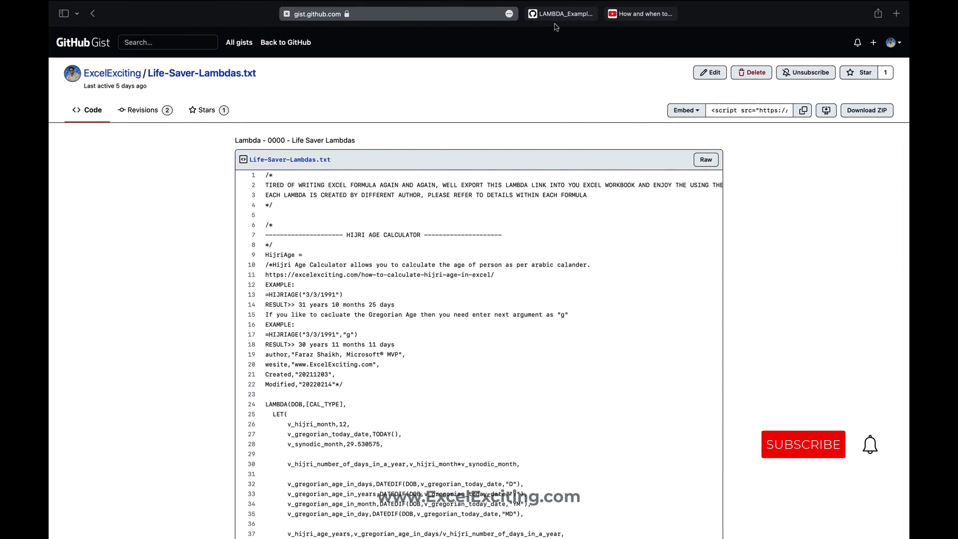
Switch to the browser, look through the LAMBDA_EXAMPLES.txt gist and copy its URL
left_click(562, 13)
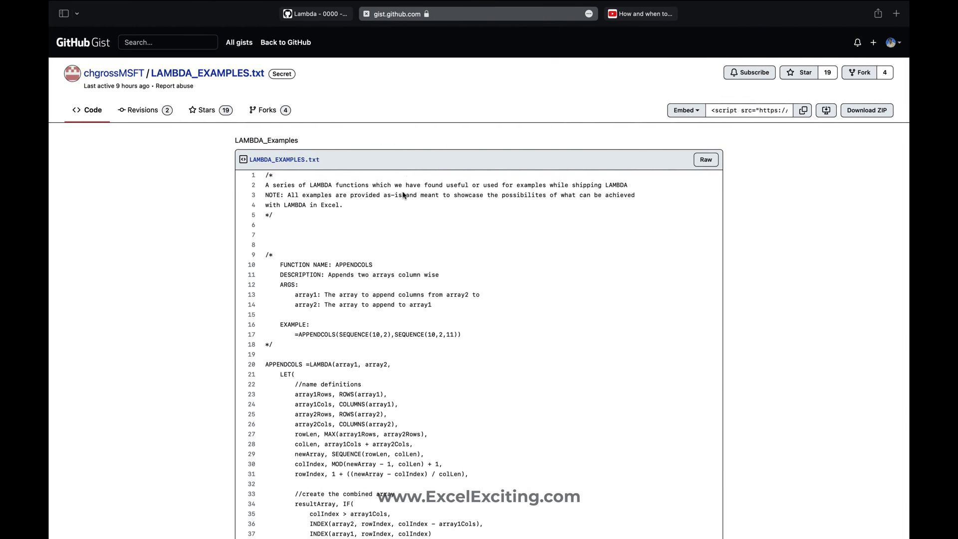
scroll(397, 242, "down", 5)
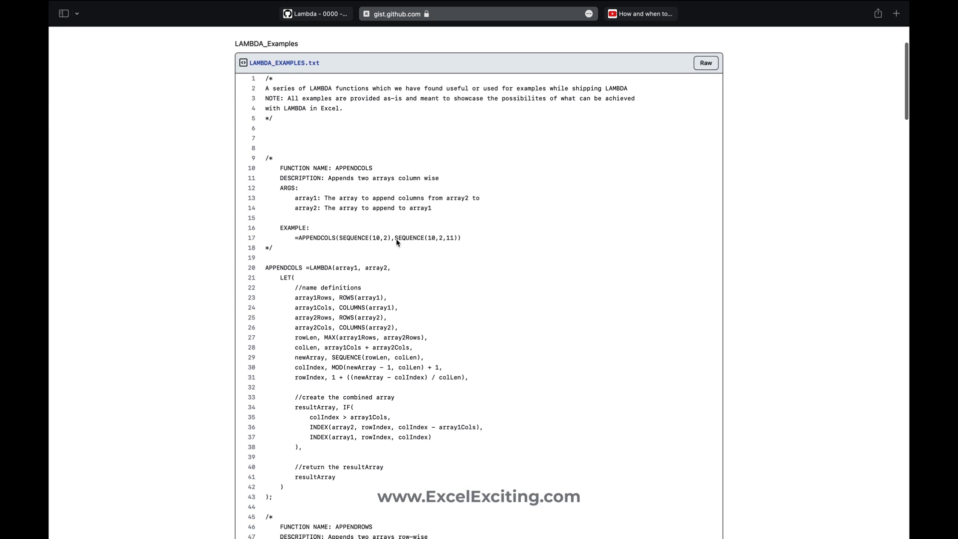
scroll(397, 243, "down", 8)
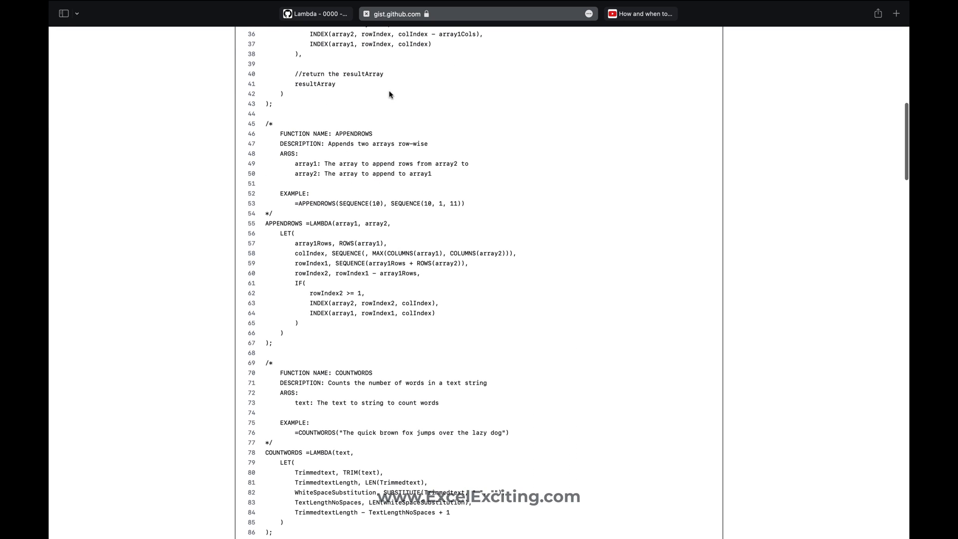
right_click(399, 15)
left_click(465, 21)
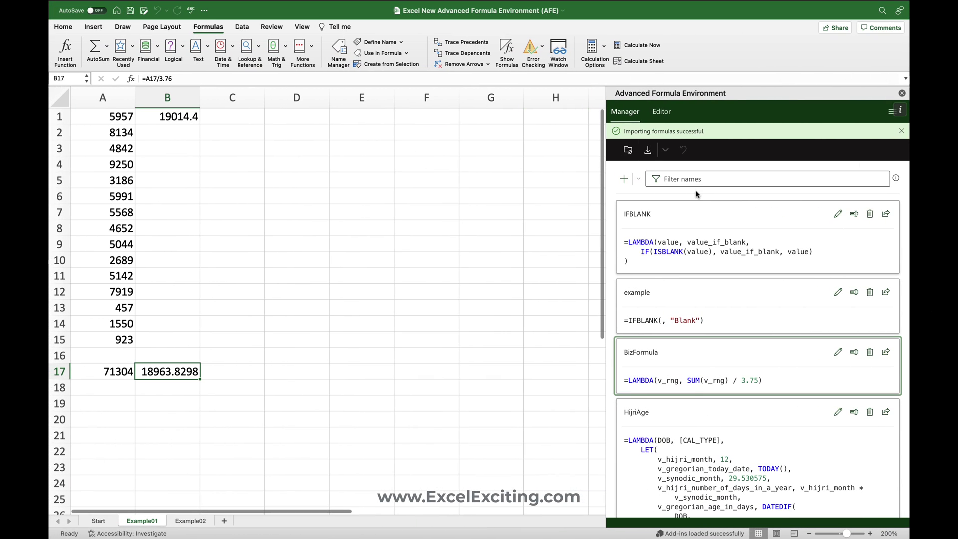
Switch to Excel and import the formulas from the copied gist URL into a new namespace named MSFT
left_click(666, 152)
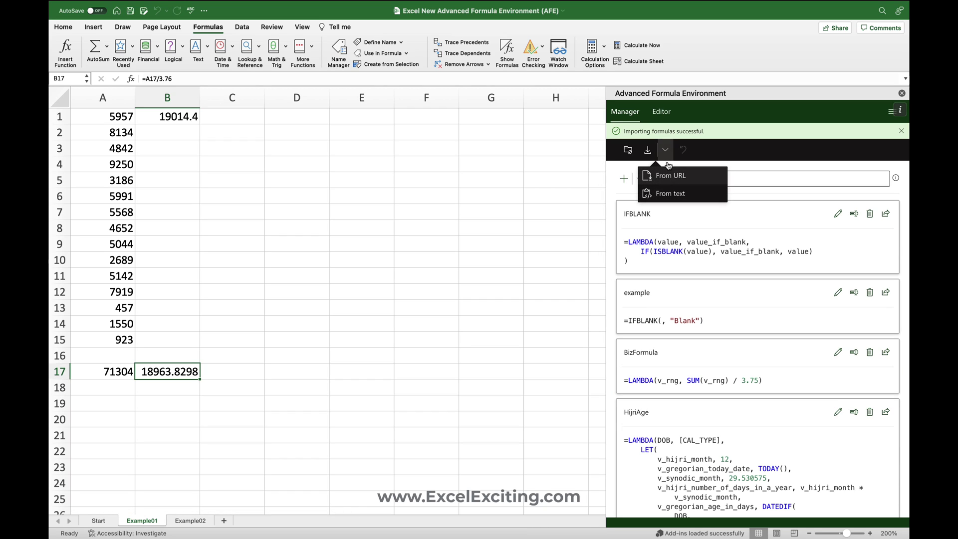
left_click(668, 178)
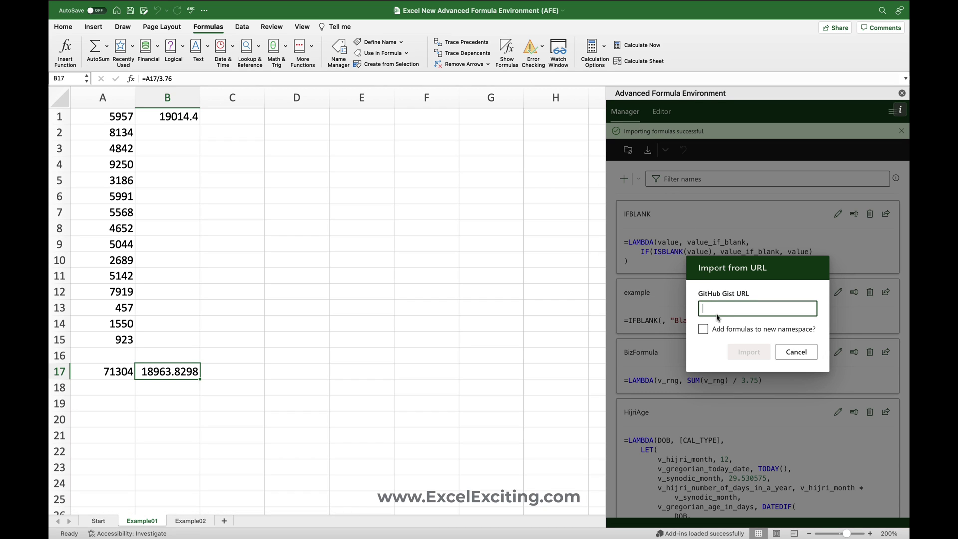
key("super+v")
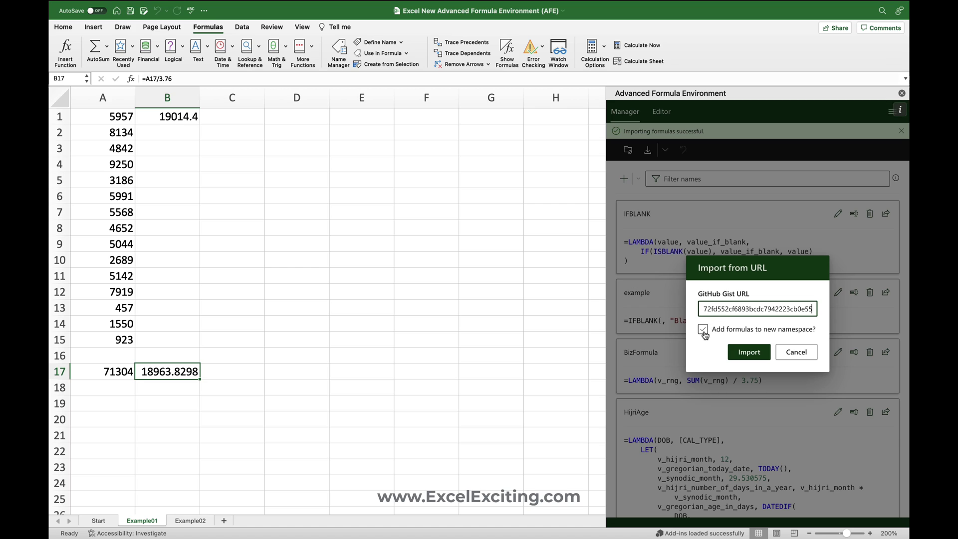
left_click(703, 329)
left_click(710, 340)
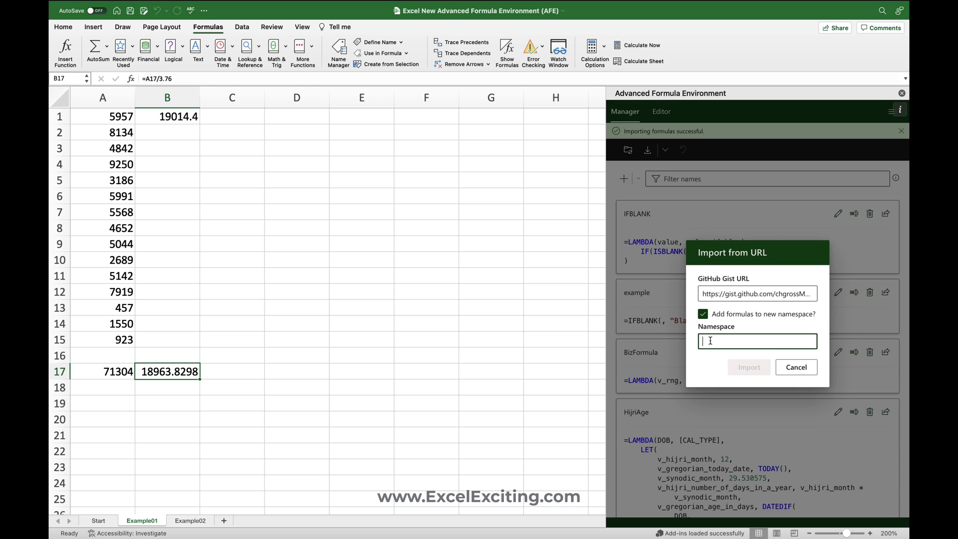
type("MSFT")
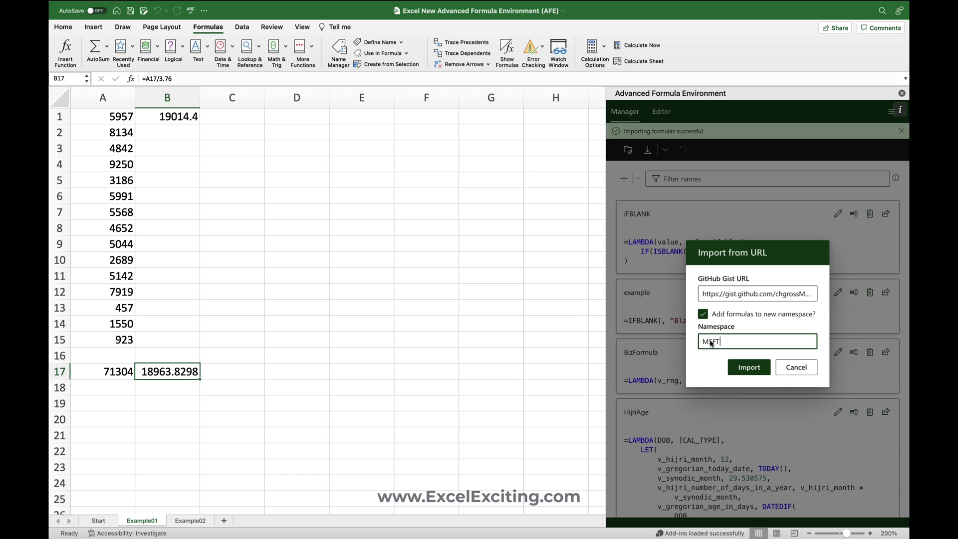
left_click(749, 367)
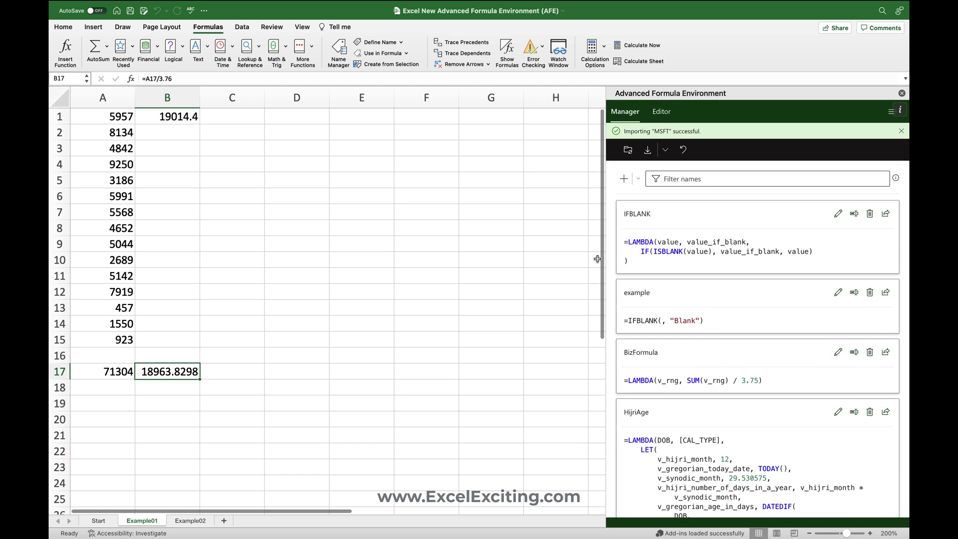
Review the imported functions carrying the MSFT prefix in the list of names
scroll(632, 292, "down", 20)
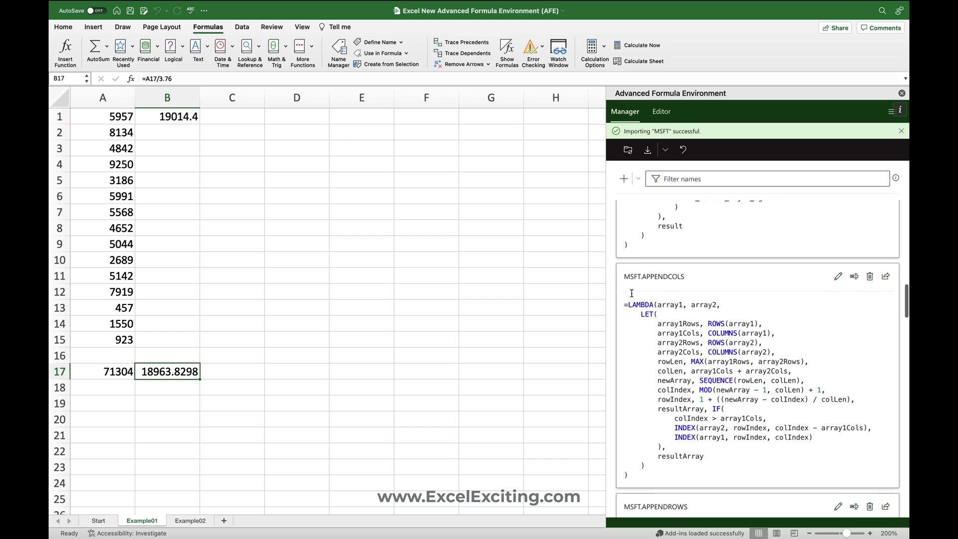
scroll(649, 349, "down", 4)
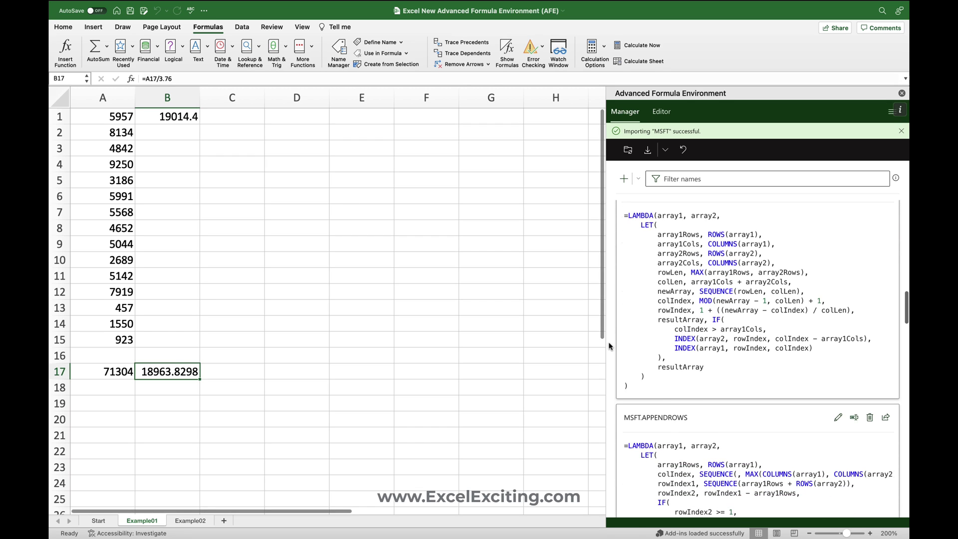
scroll(663, 399, "up", 10)
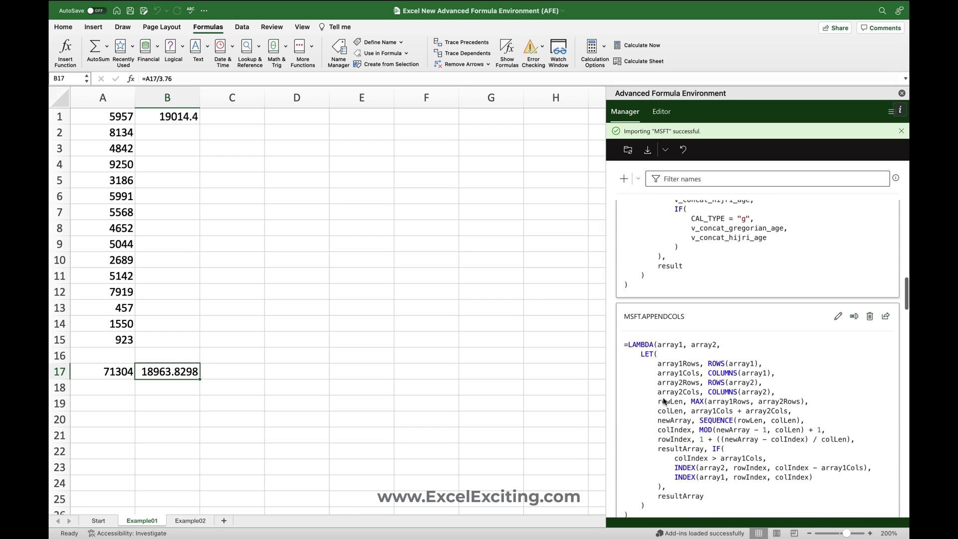
scroll(669, 295, "up", 5)
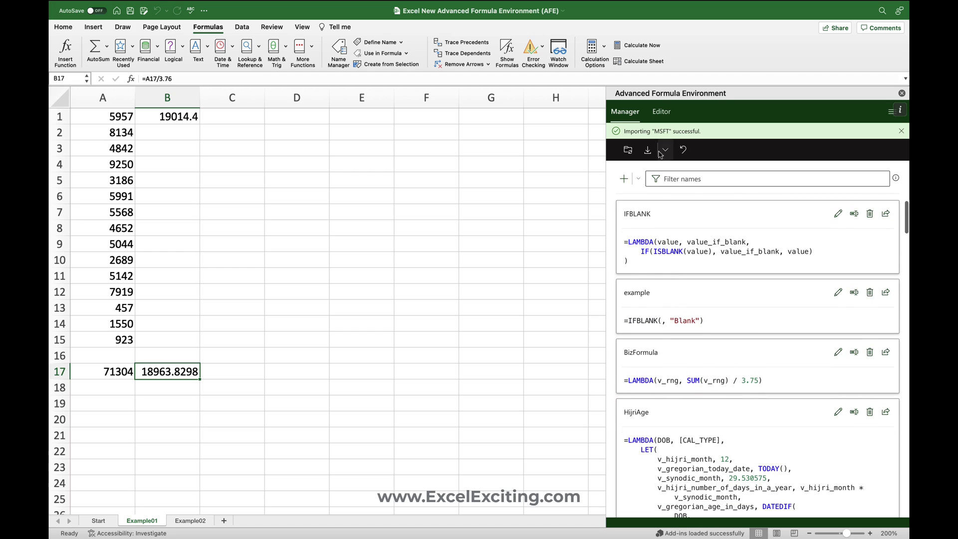
Examine the APPENDCOLS and APPENDROWS descriptions and code of the MSFT namespace in the formula editor
left_click(661, 112)
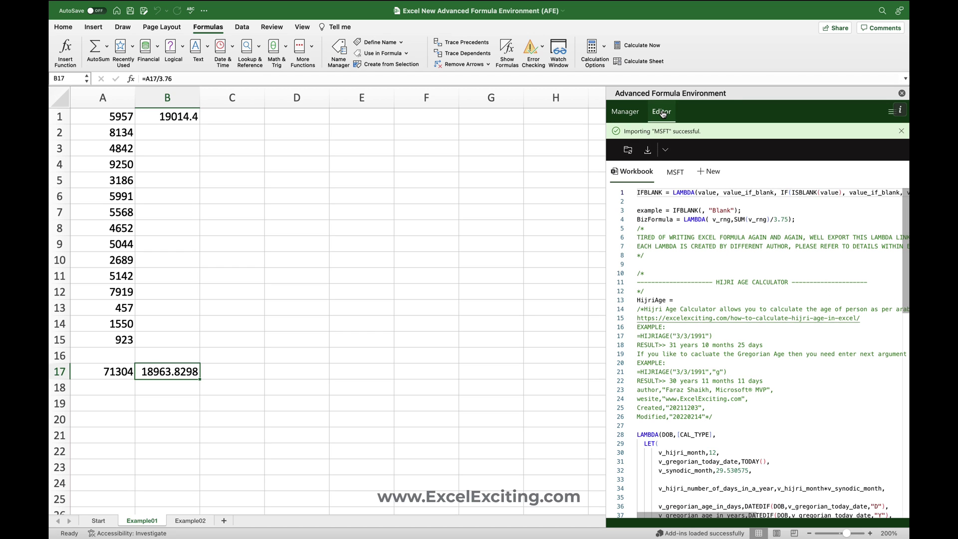
left_click(674, 171)
scroll(679, 259, "down", 3)
scroll(679, 259, "down", 2)
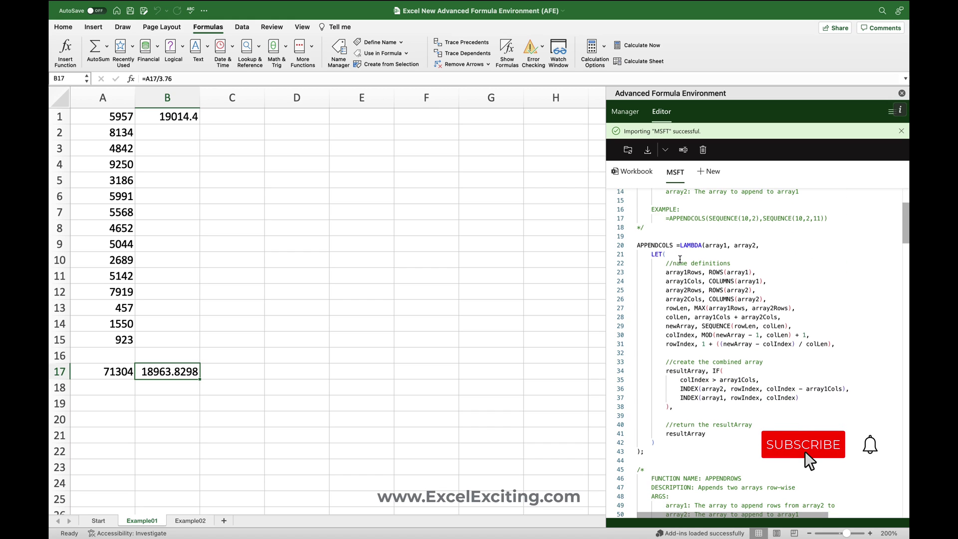
scroll(679, 258, "up", 2)
scroll(679, 259, "up", 2)
scroll(680, 259, "down", 6)
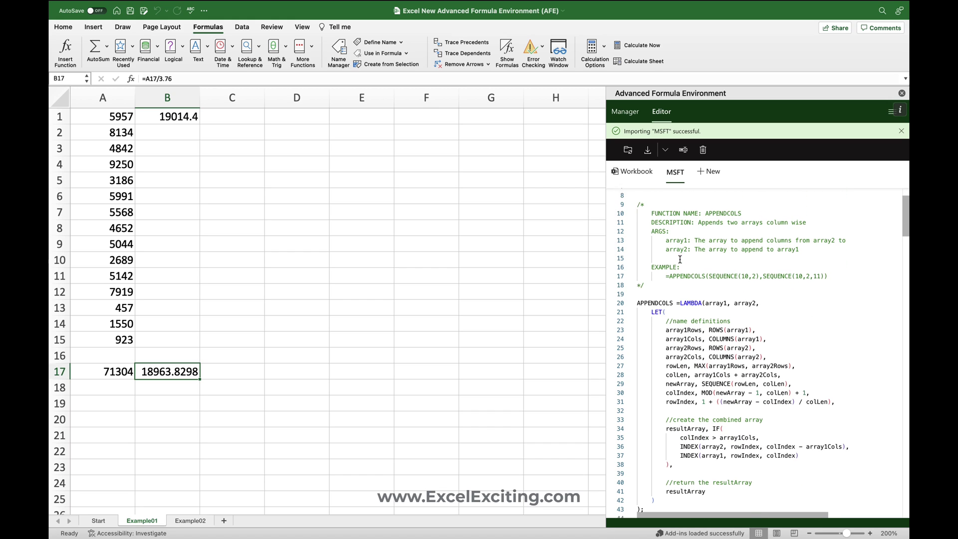
scroll(679, 259, "down", 5)
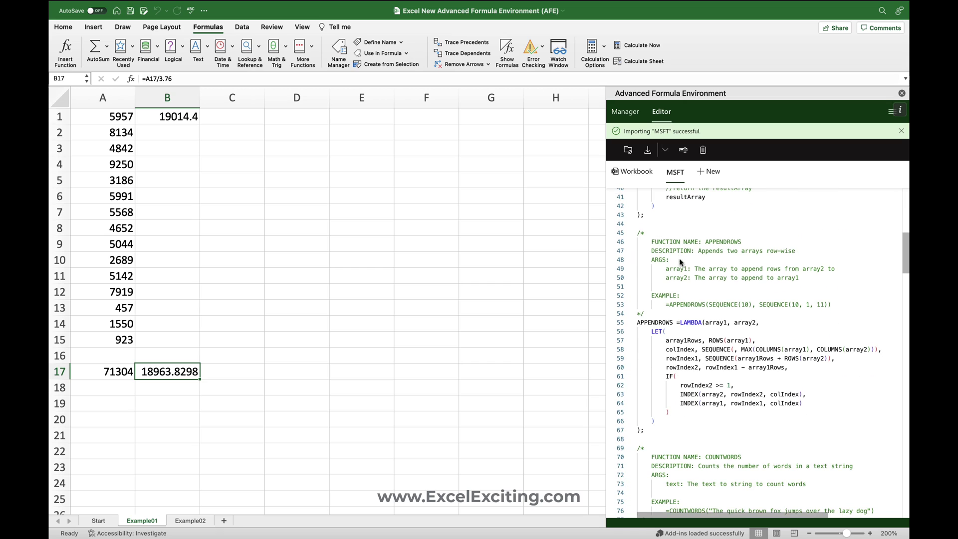
left_click(674, 180)
left_click(681, 256)
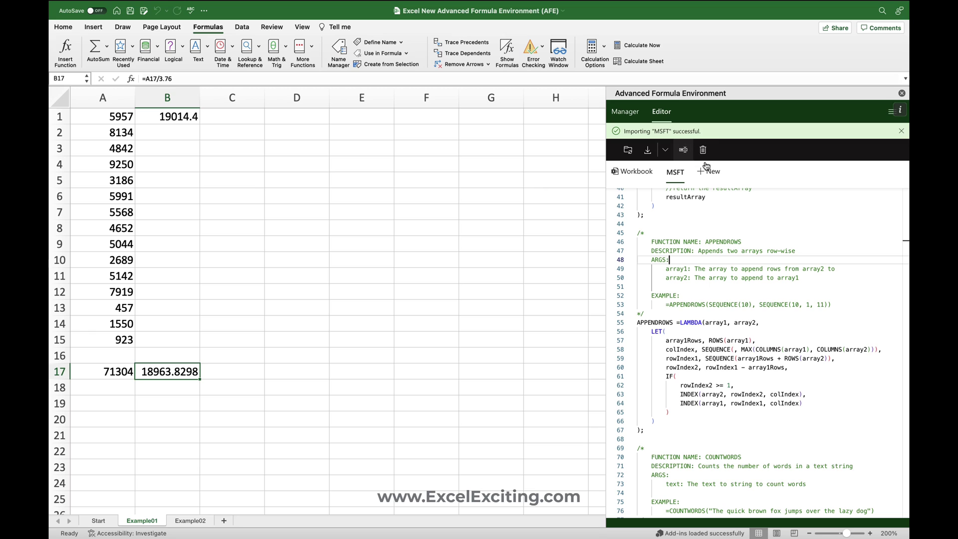
Rename the MSFT namespace to MS, sync it with the workbook and review the prefixed functions in the list of names
left_click(683, 151)
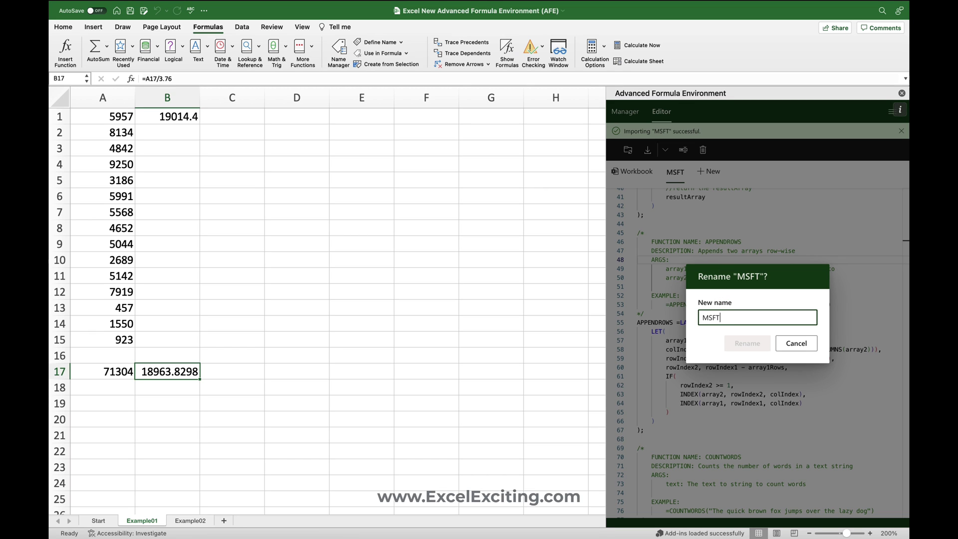
key("BackSpace")
key("BackSpace")
left_click(739, 344)
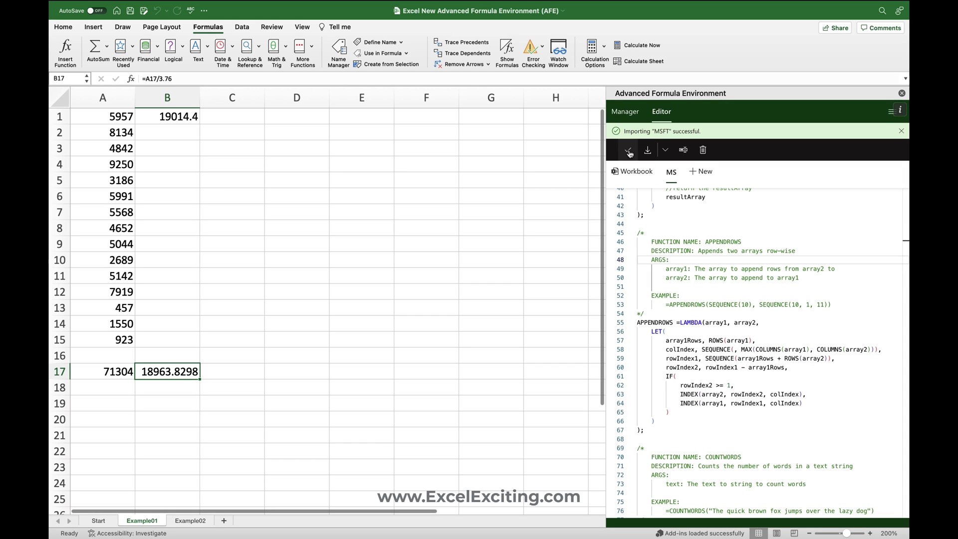
left_click(338, 50)
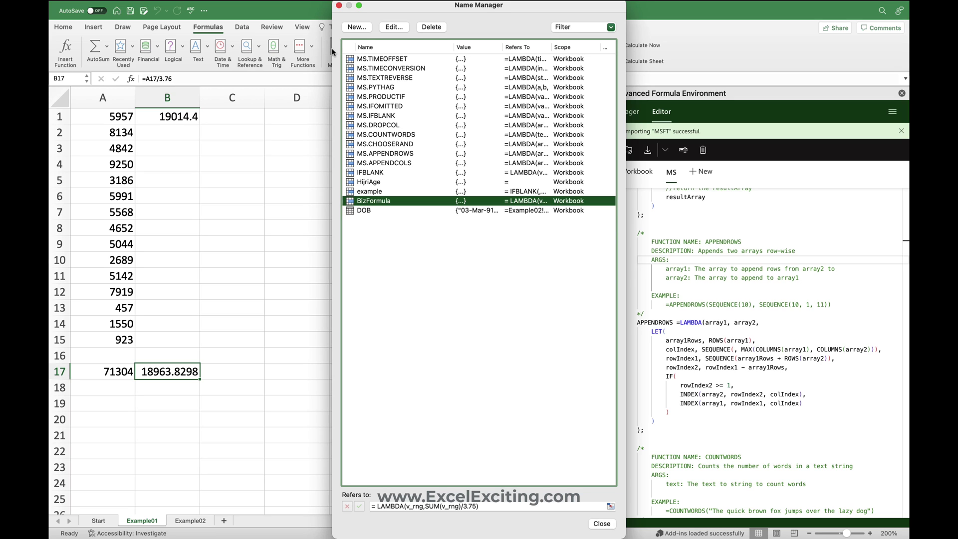
left_click(338, 5)
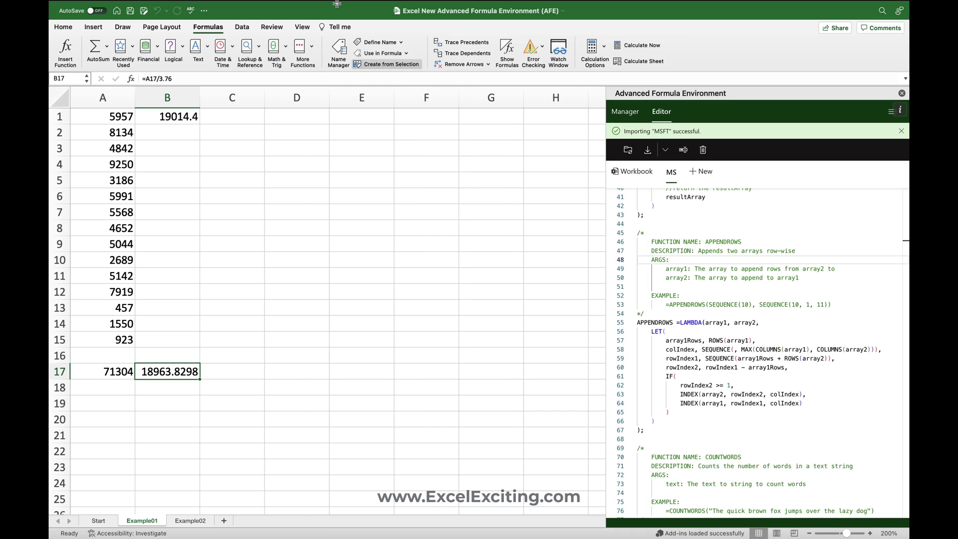
Delete the MS namespace with all its formulas and check the workbook's list of names
left_click(702, 151)
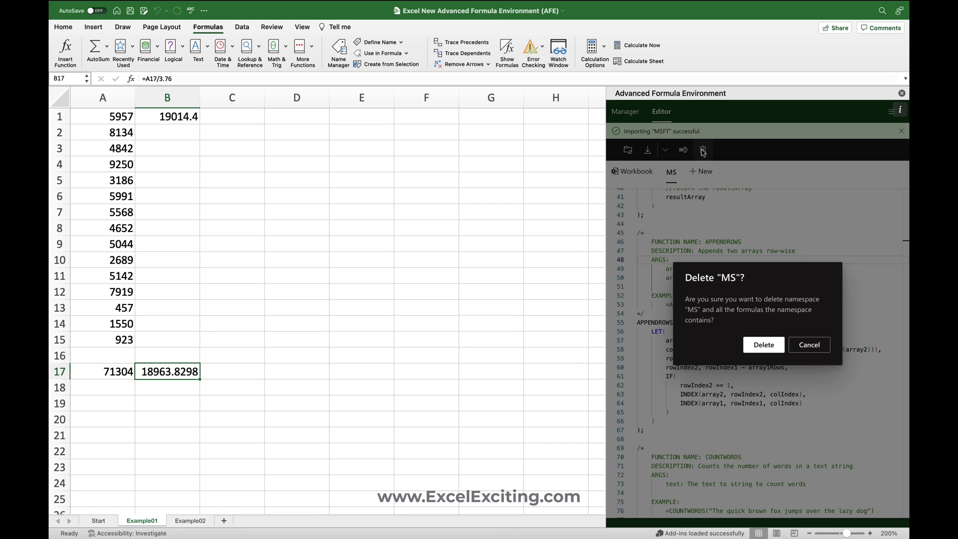
left_click(763, 345)
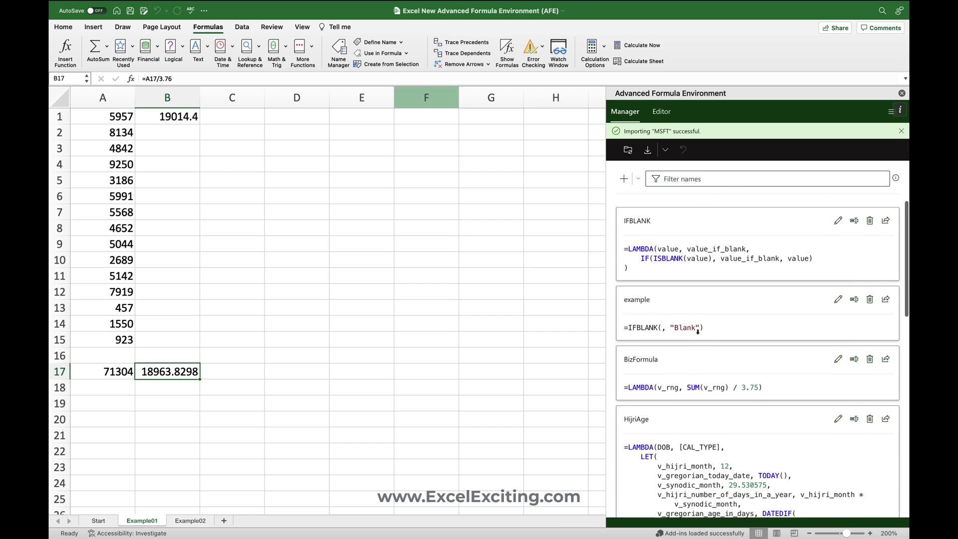
left_click(343, 52)
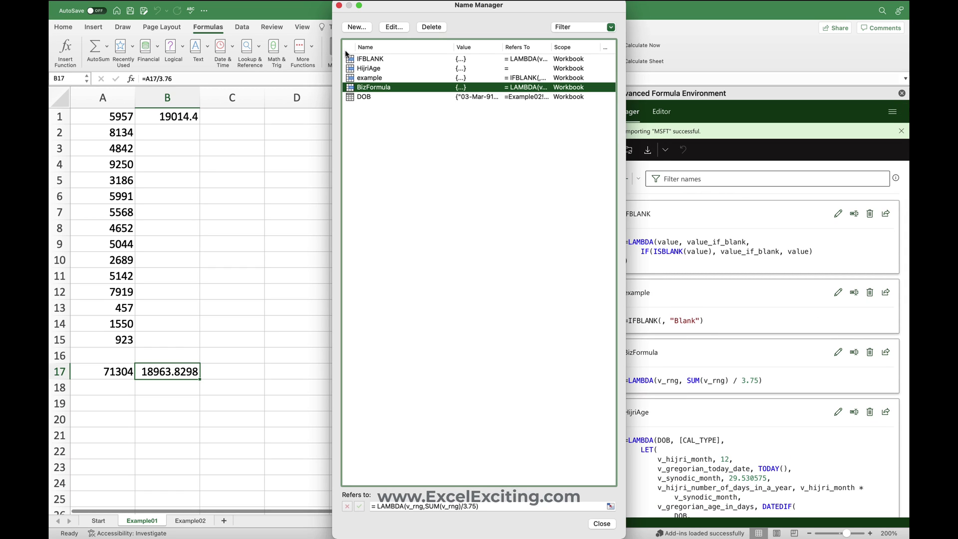
left_click(339, 6)
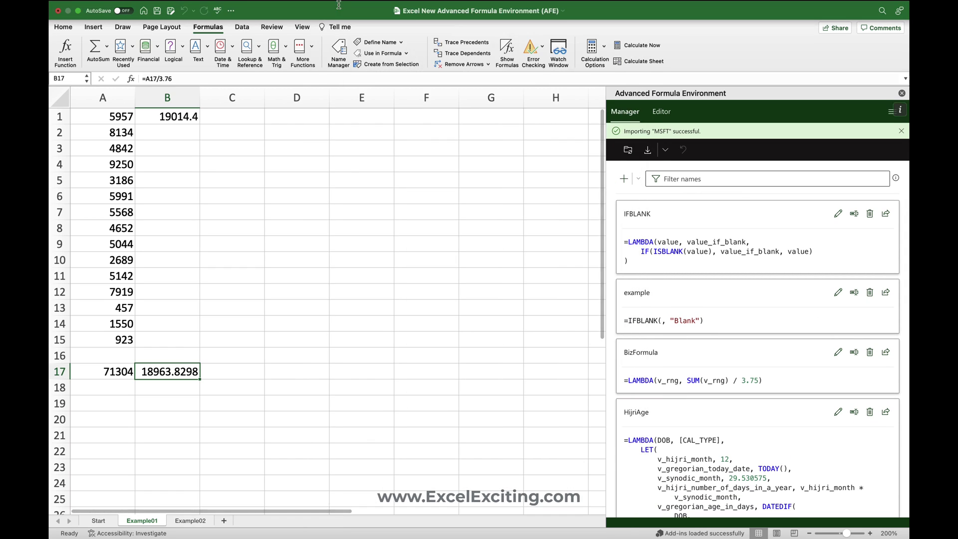
Import the formulas from the copied gist URL without a namespace, sync them and check the list of names
left_click(647, 151)
key("super+v")
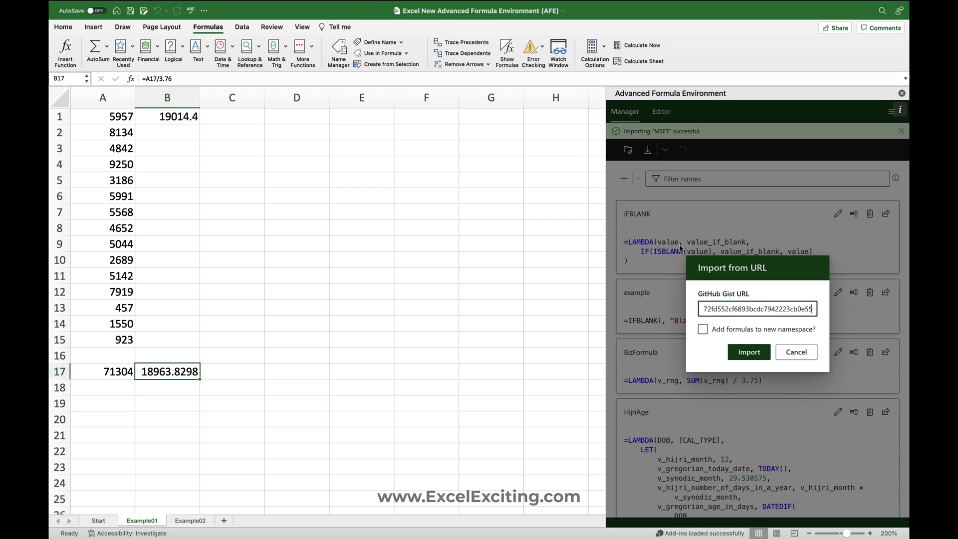
left_click(751, 353)
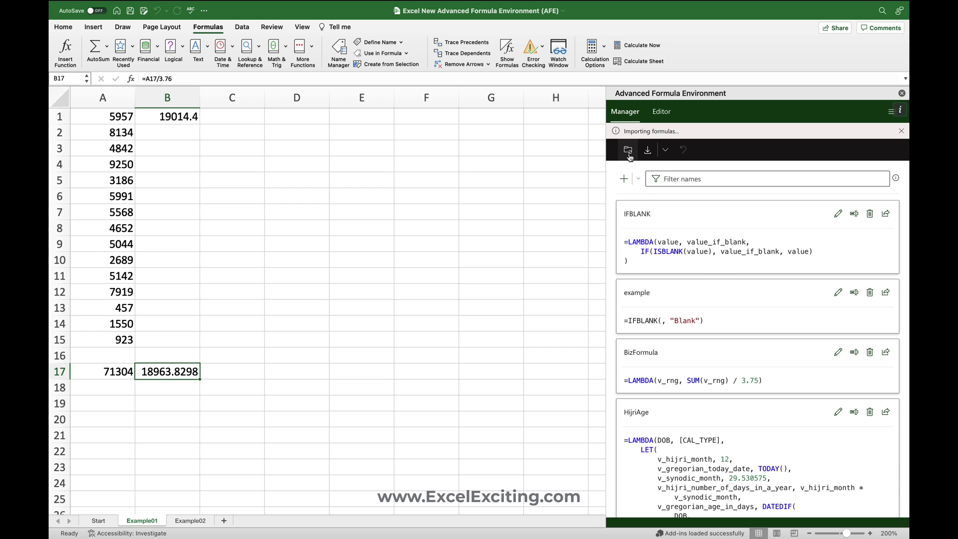
left_click(339, 49)
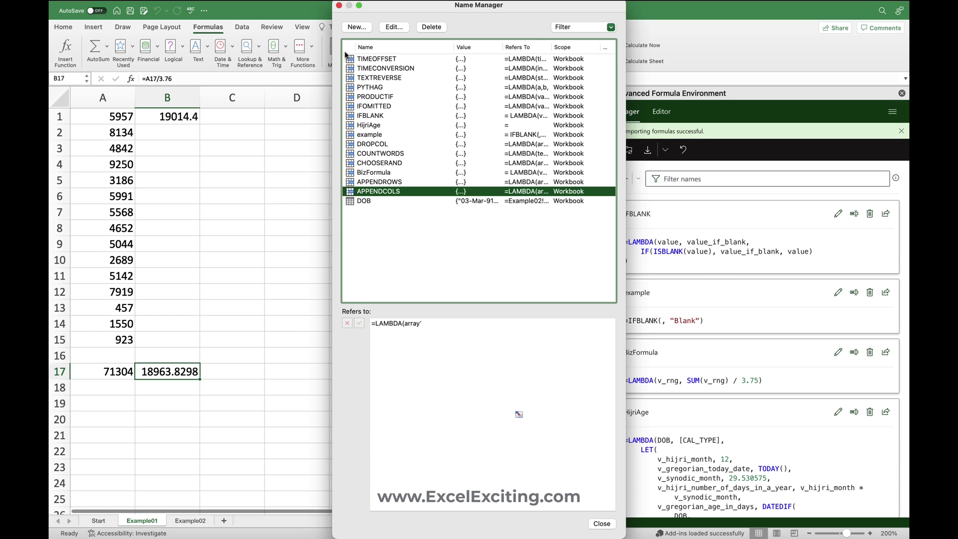
left_click(339, 5)
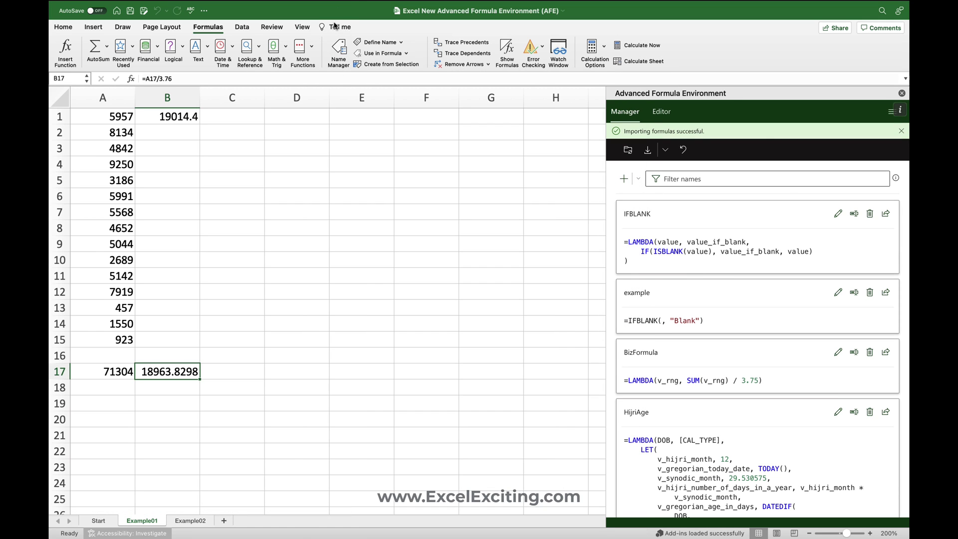
On the Example02 sheet, fill the Hijri Age column with =HijriAge([@[Date Of Birth]])
left_click(189, 520)
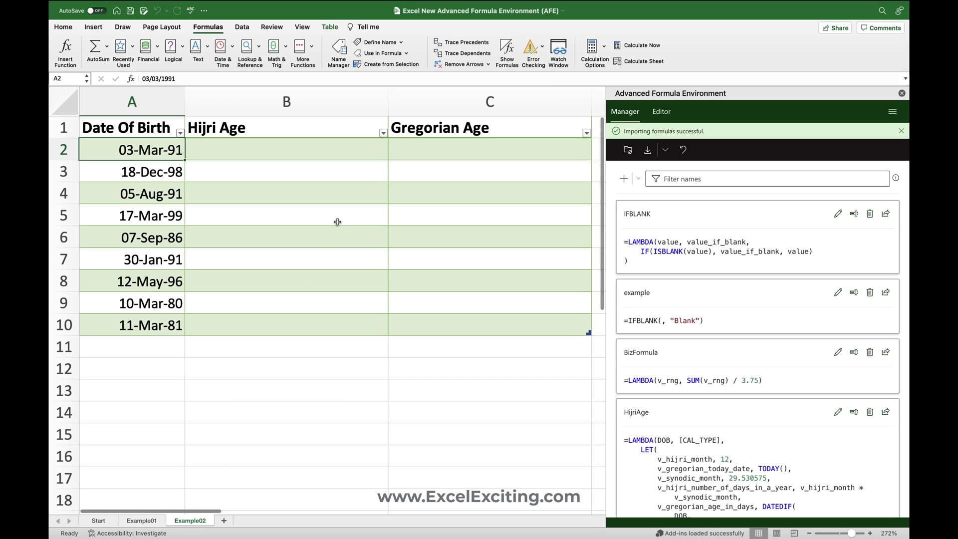
left_click(322, 152)
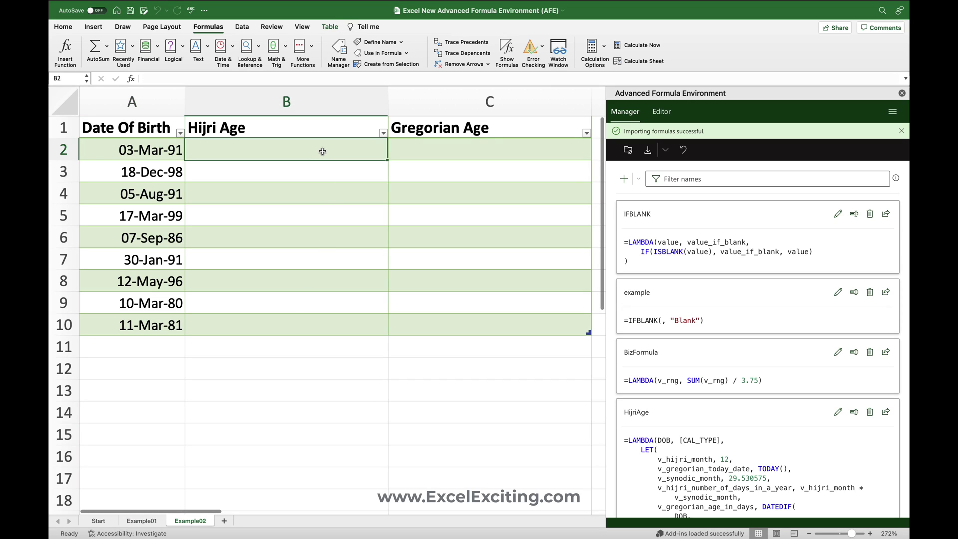
type("=HijriAge")
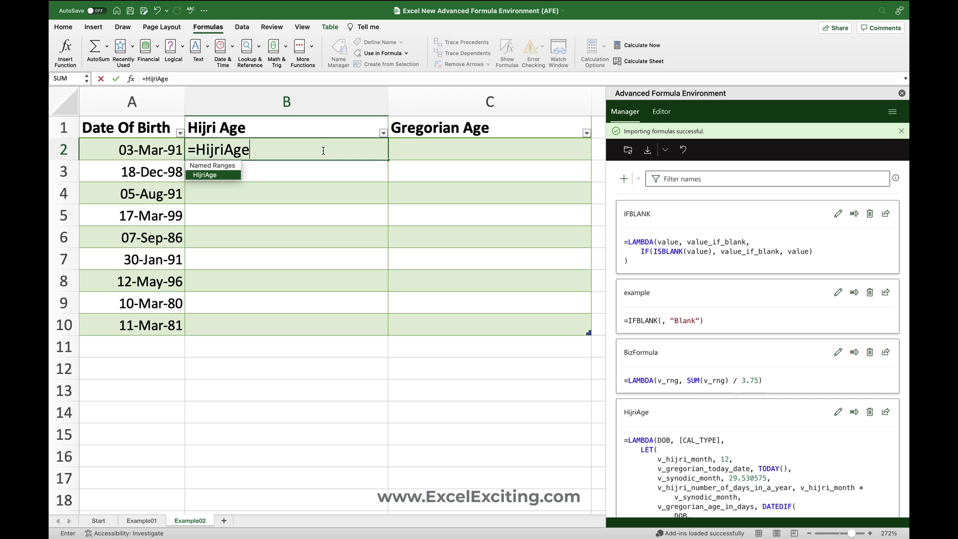
type("(")
left_click(137, 145)
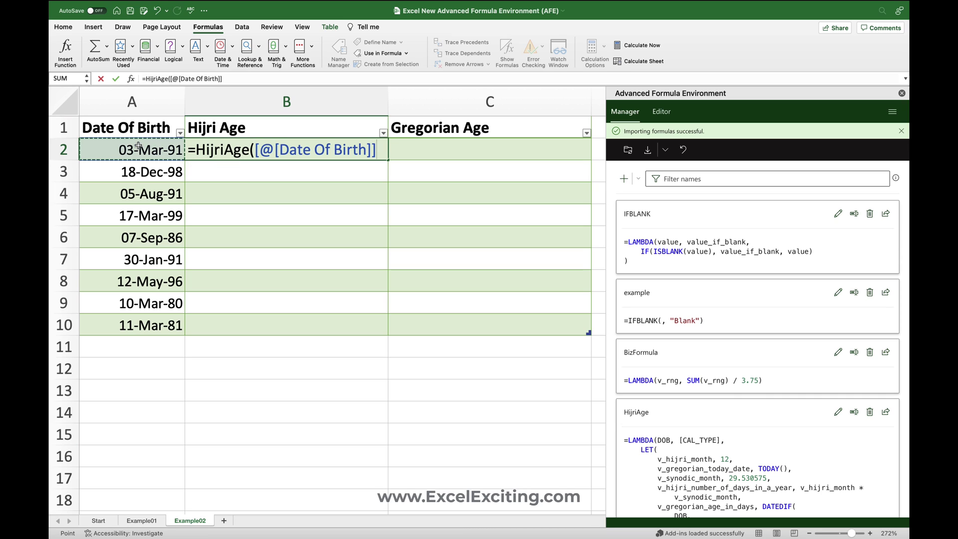
type(")")
key("Return")
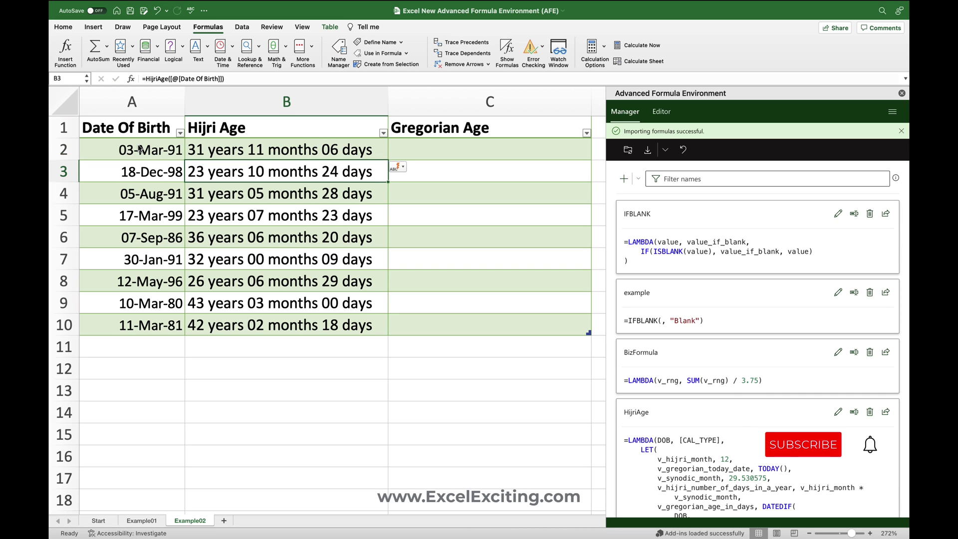
Fill the Gregorian Age column with =HijriAge([@[Date Of Birth]],"g")
left_click(411, 147)
type("=")
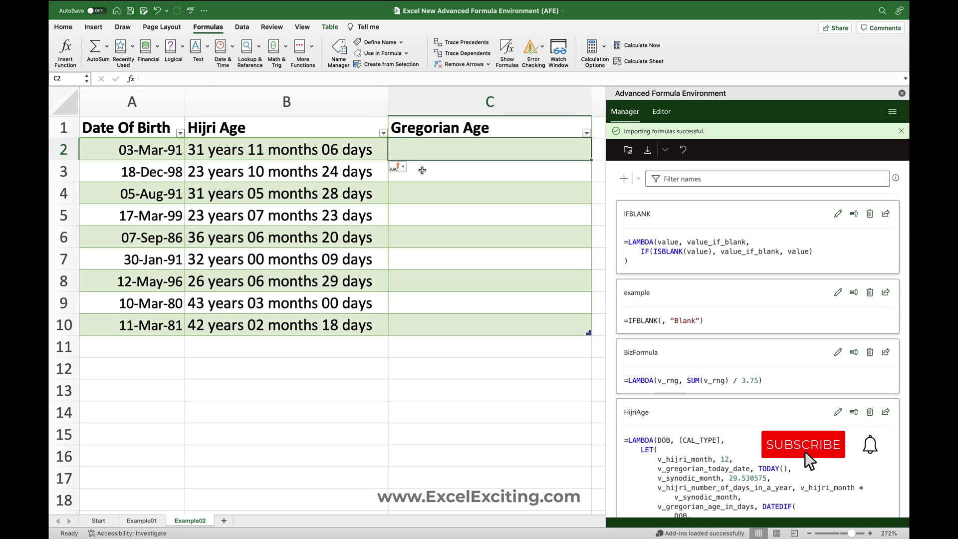
type("i")
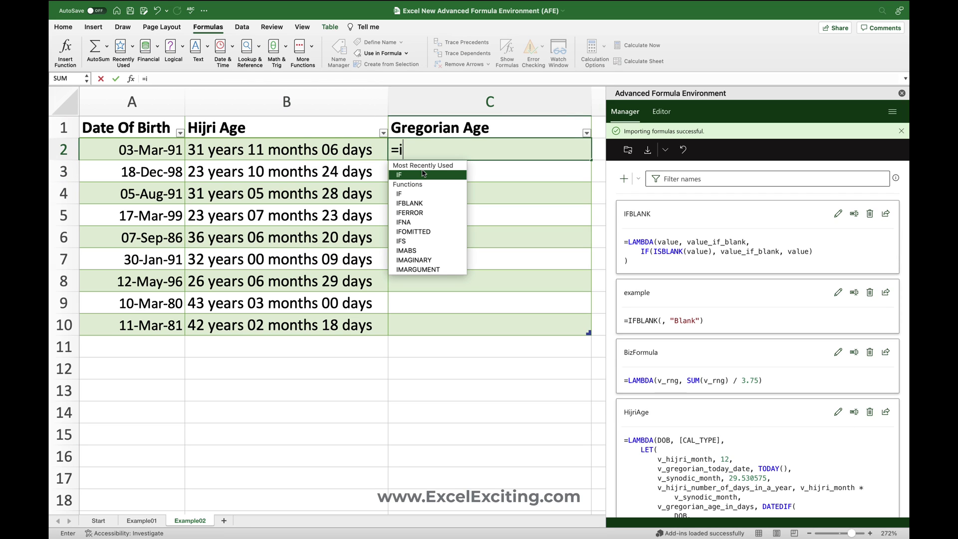
key("BackSpace")
type("hij")
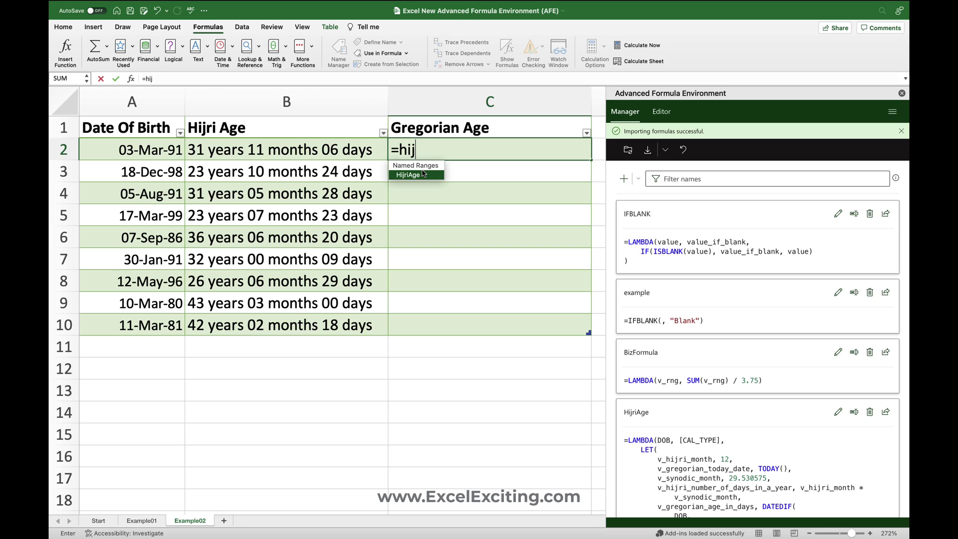
double_click(423, 173)
type("(")
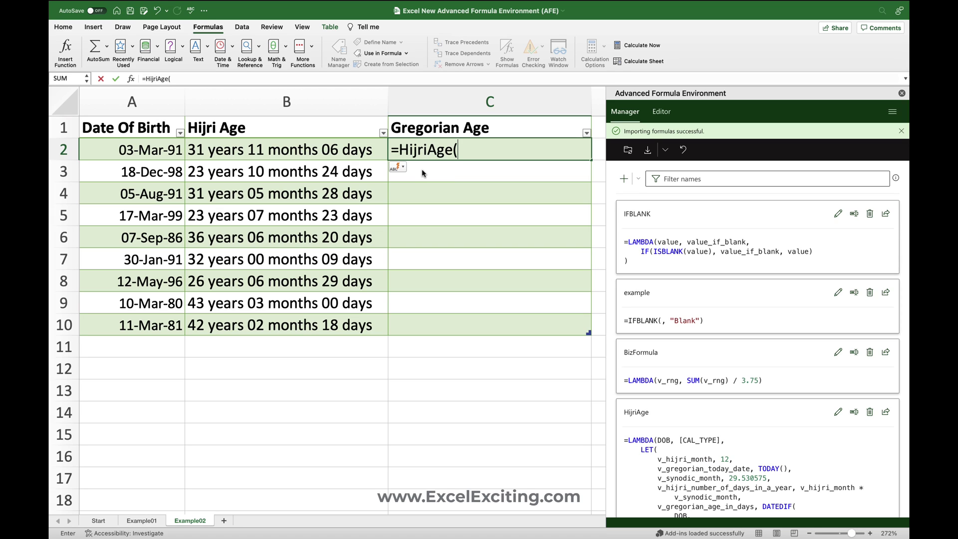
left_click(153, 150)
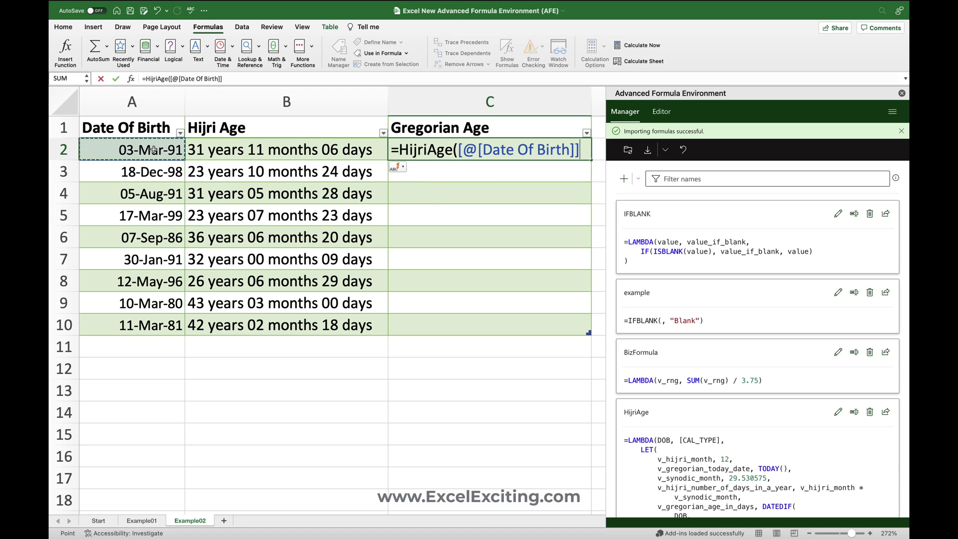
type(",\"g\")")
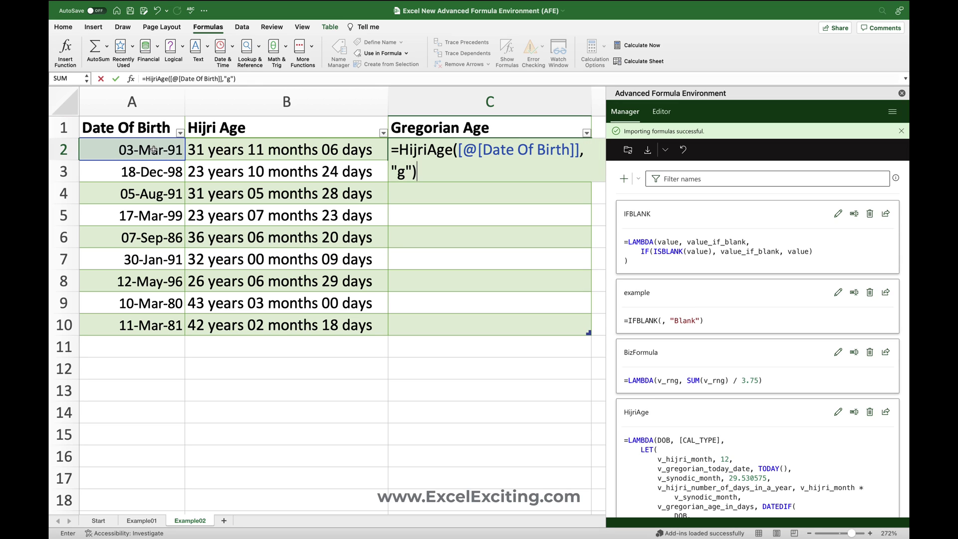
key("Return")
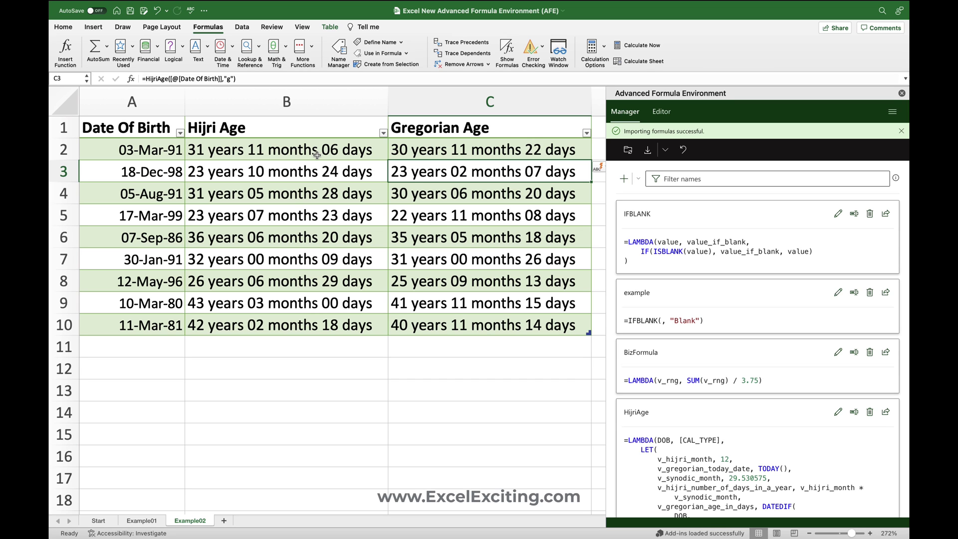
Widen the Advanced Formula Environment pane and look through the Workbook formula code in the editor
left_click_drag(606, 107, 411, 108)
left_click(466, 110)
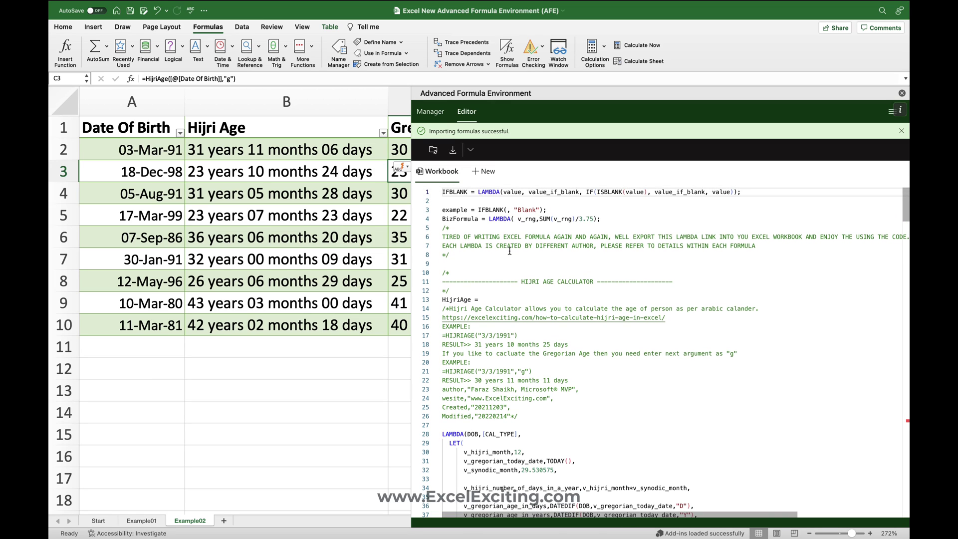
left_click(737, 193)
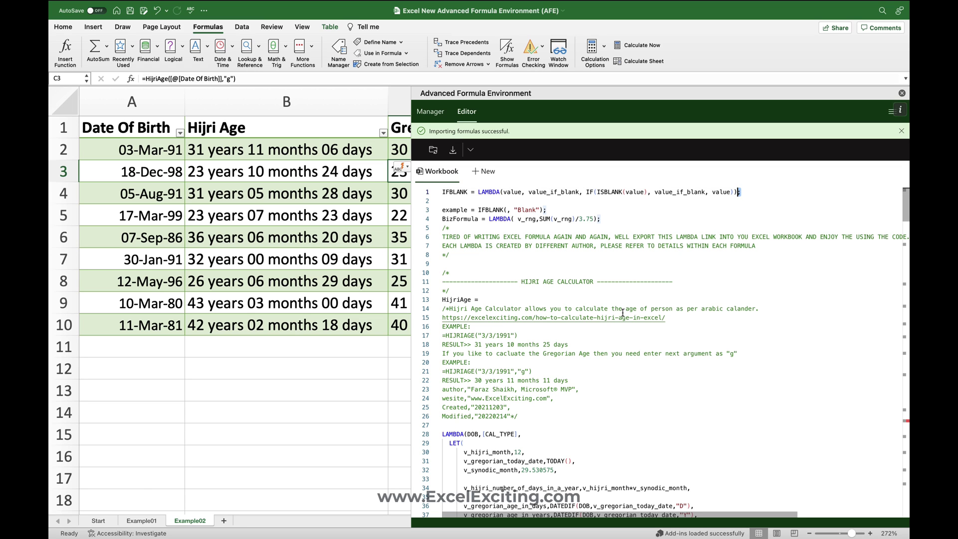
scroll(622, 312, "down", 20)
scroll(622, 312, "up", 12)
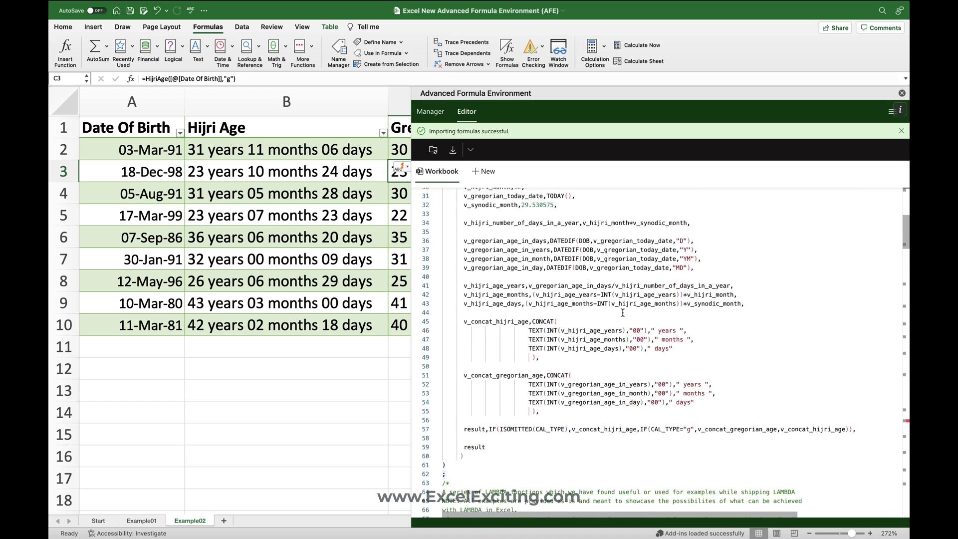
scroll(622, 313, "up", 10)
scroll(622, 313, "down", 5)
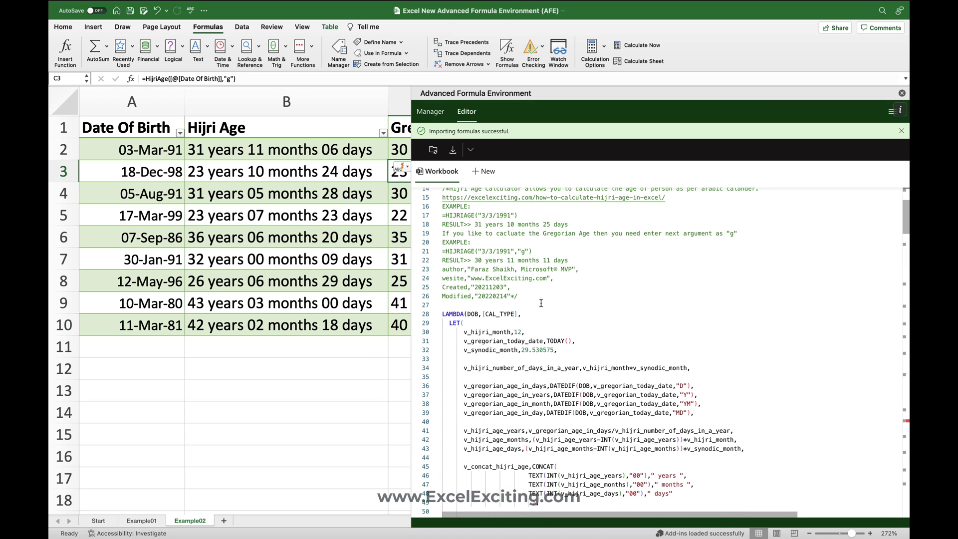
Highlight the occurrences of v_hijri_month and v_gregorian_today_date in the HijriAge code and look through the surrounding formulas
left_click(464, 333)
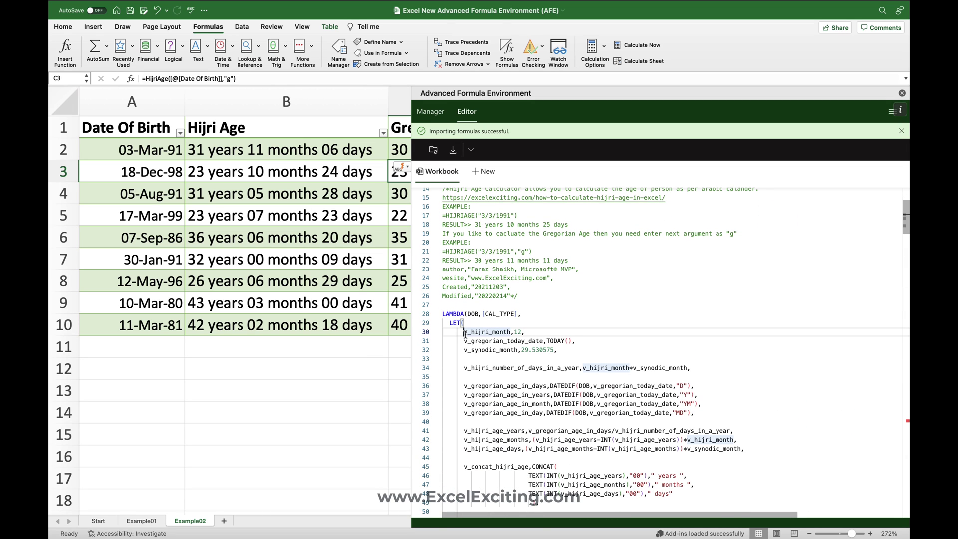
mouse_move(692, 439)
left_click(466, 341)
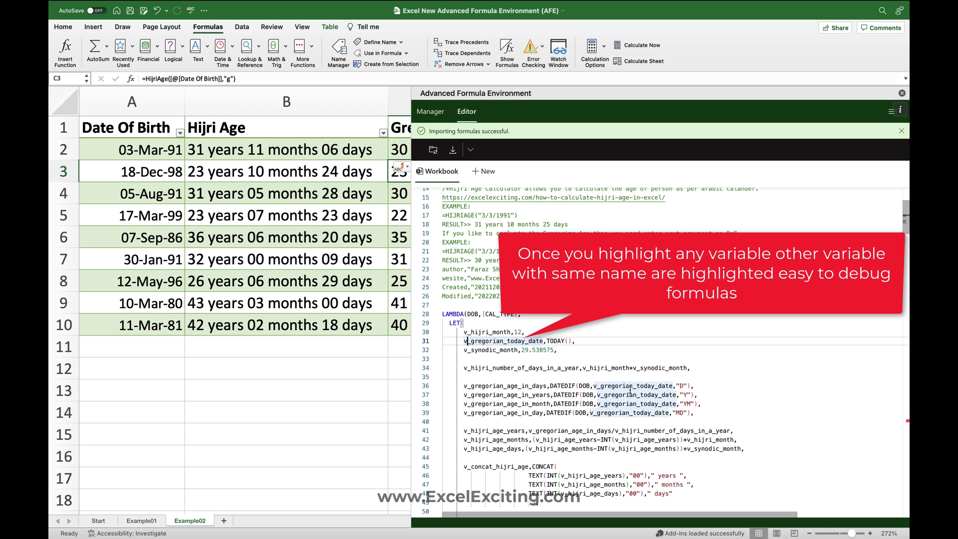
scroll(630, 390, "down", 10)
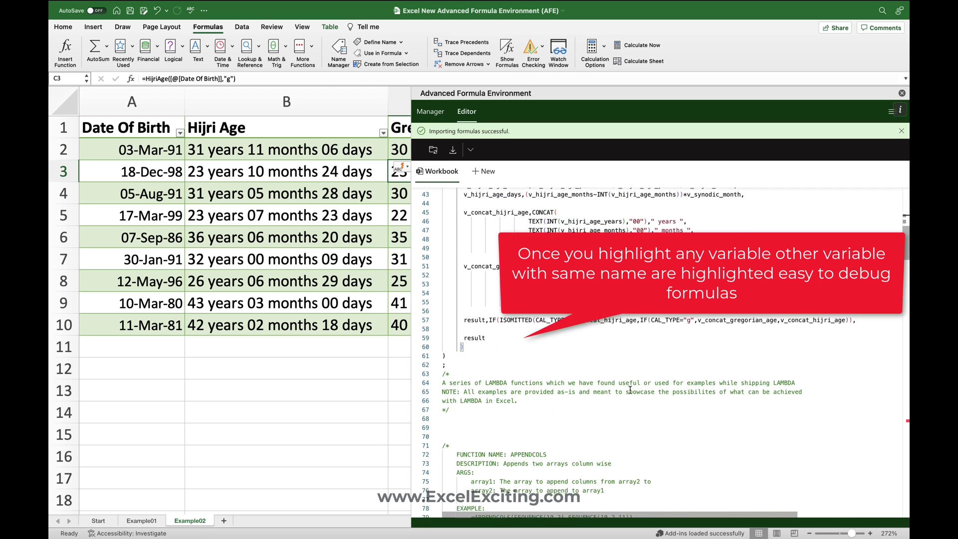
scroll(630, 389, "up", 14)
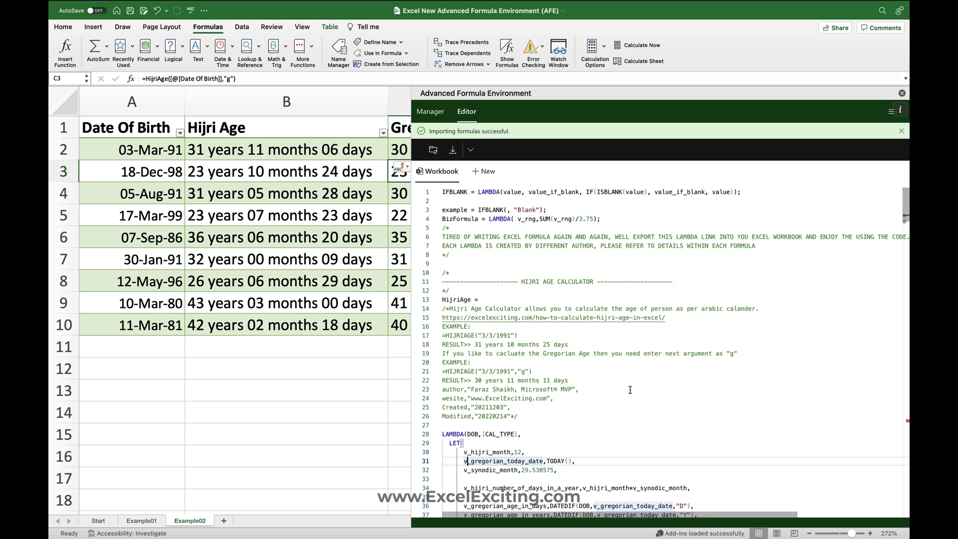
left_click(554, 210)
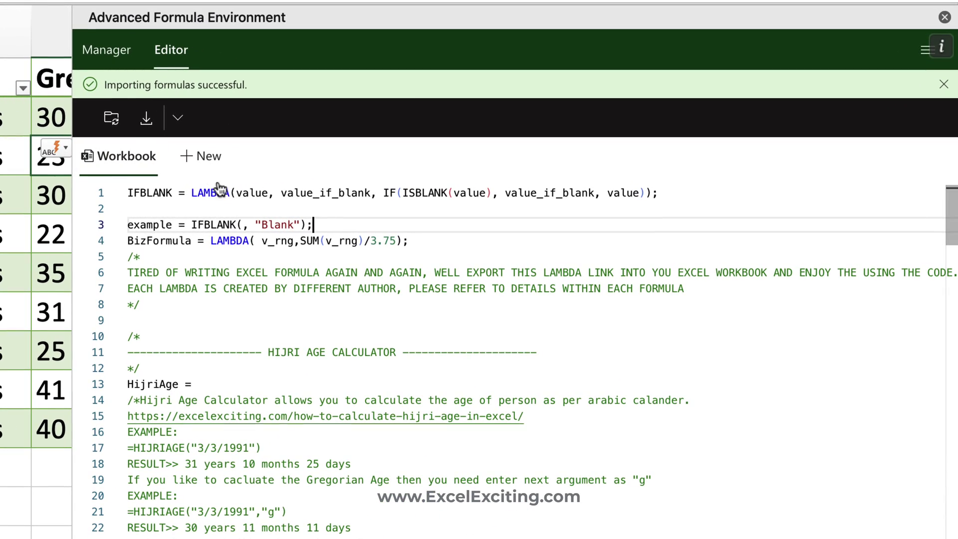
Start a new formula in the add-in's list of names and name it mylam
left_click(118, 58)
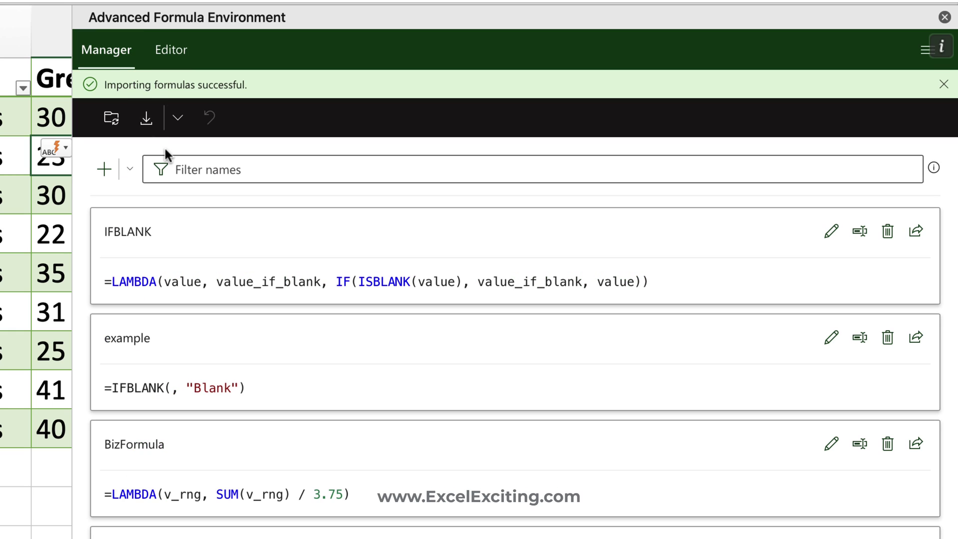
left_click(106, 174)
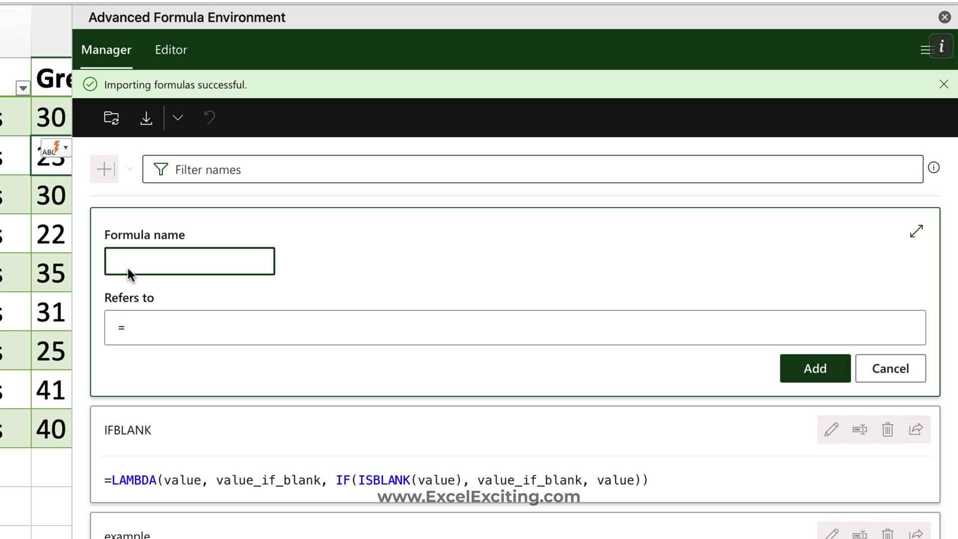
type("mykl")
type("lam")
Define mylam as =LAMBDA(a,SUM(a)) and add it to the workbook's formulas
left_click(202, 322)
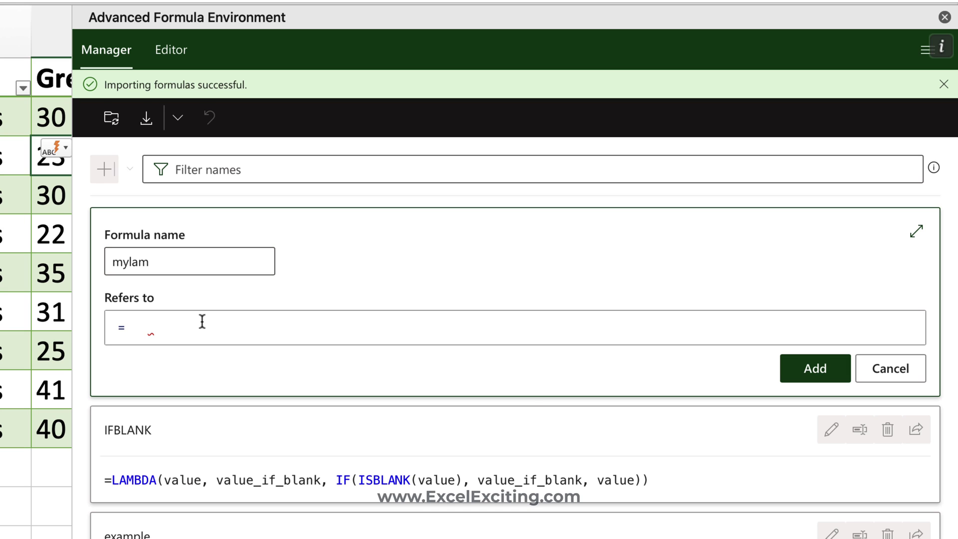
type("la")
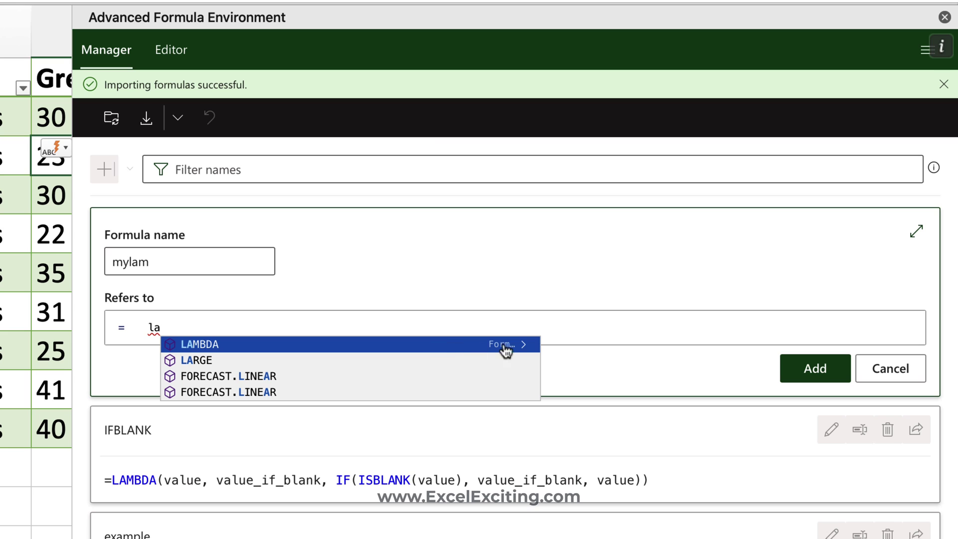
left_click(522, 346)
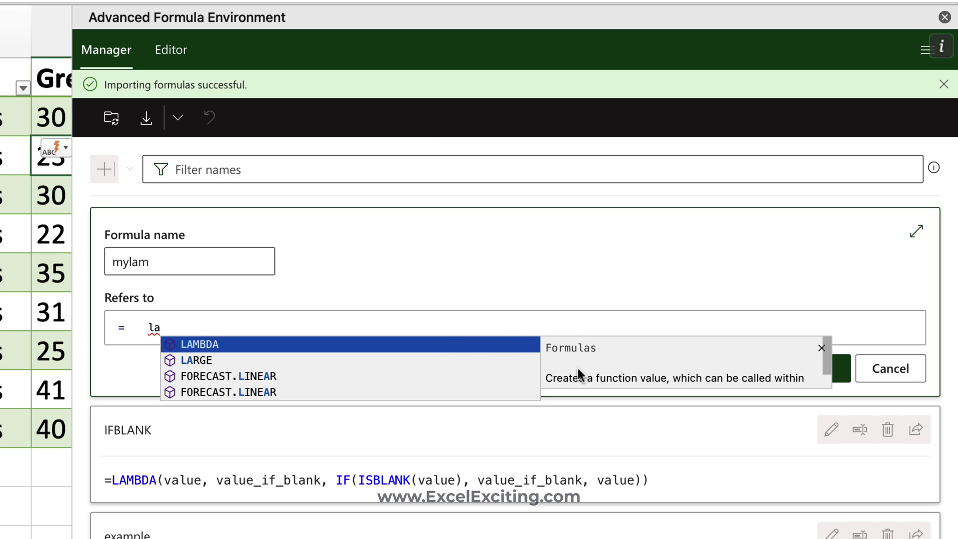
left_click(481, 349)
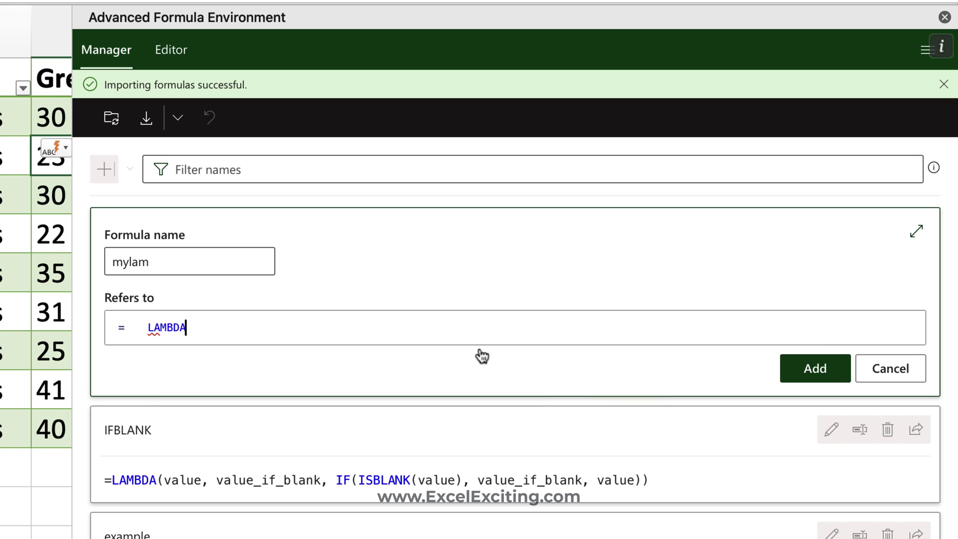
type("(a,sum")
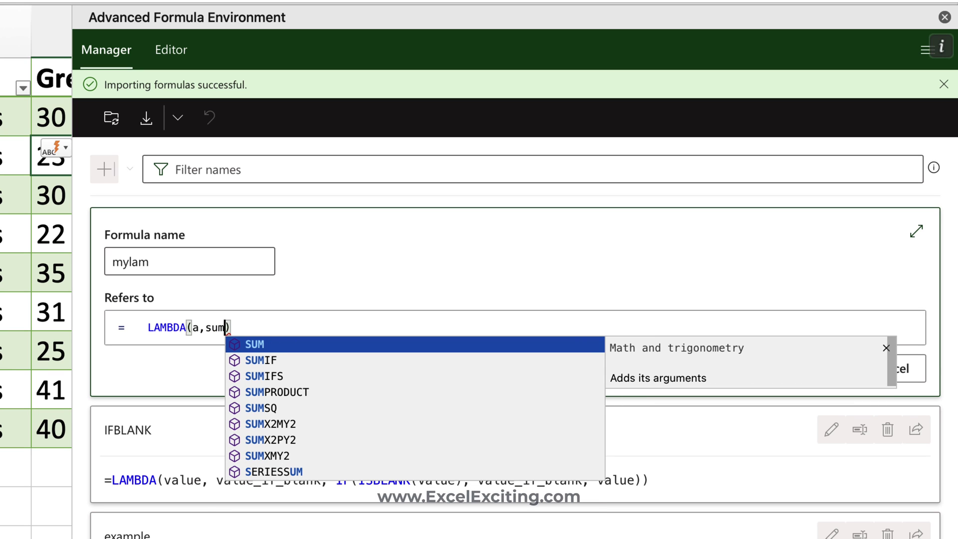
key("Tab")
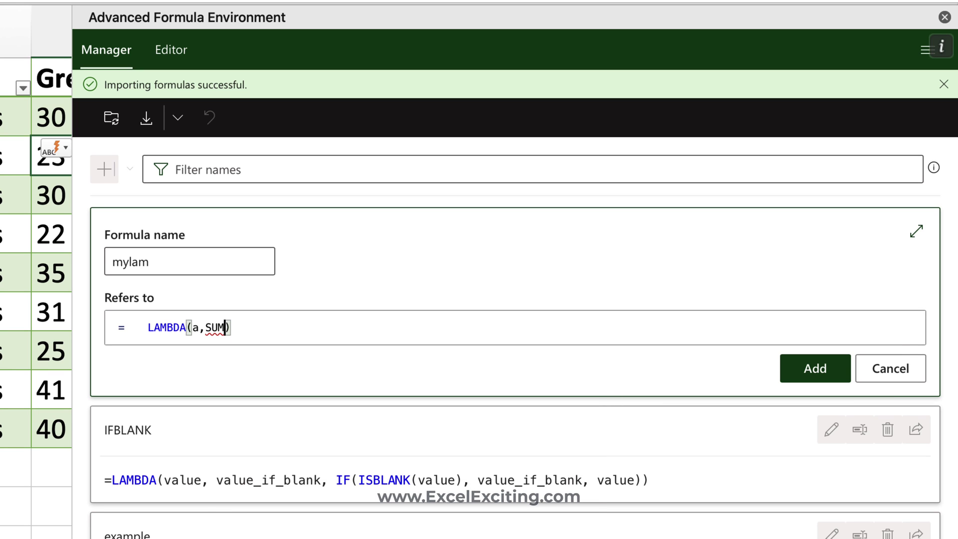
type("(a")
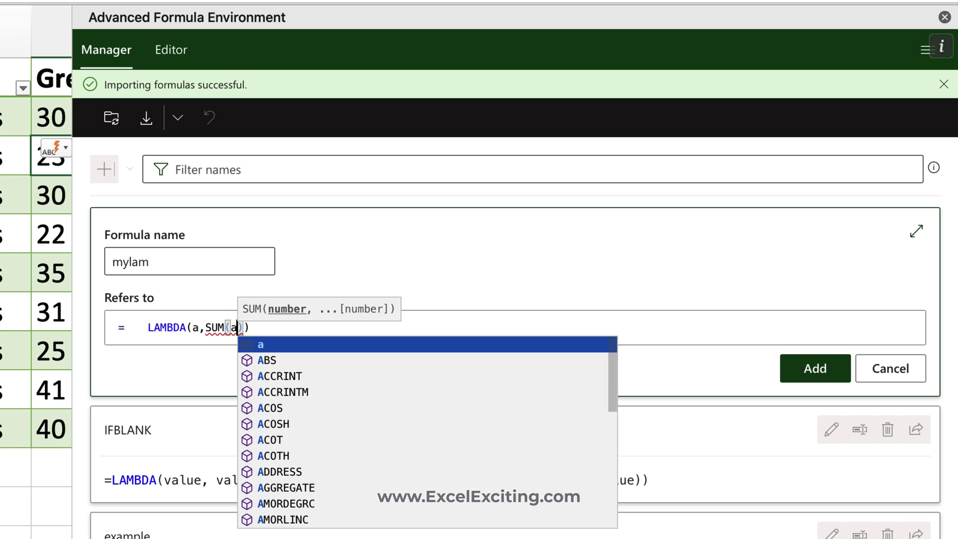
left_click(494, 324)
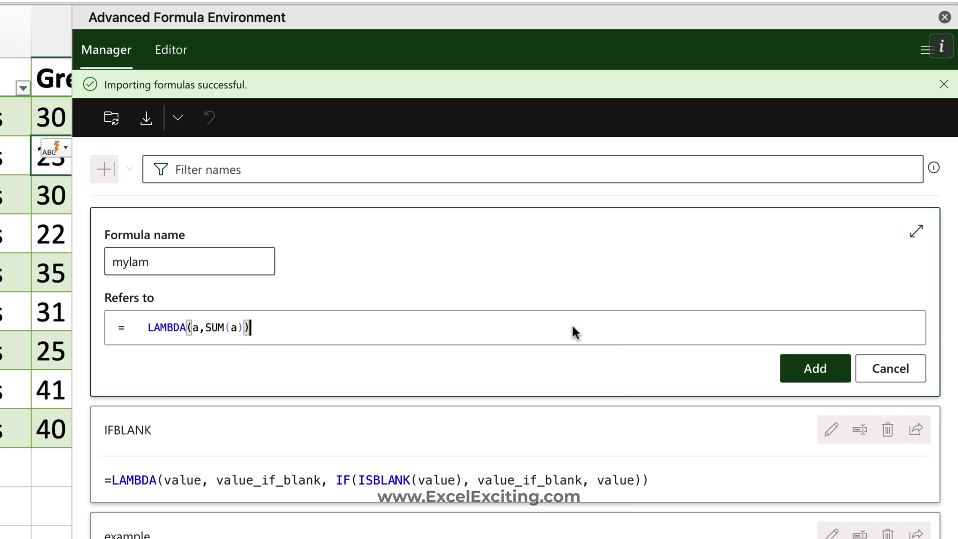
left_click(815, 372)
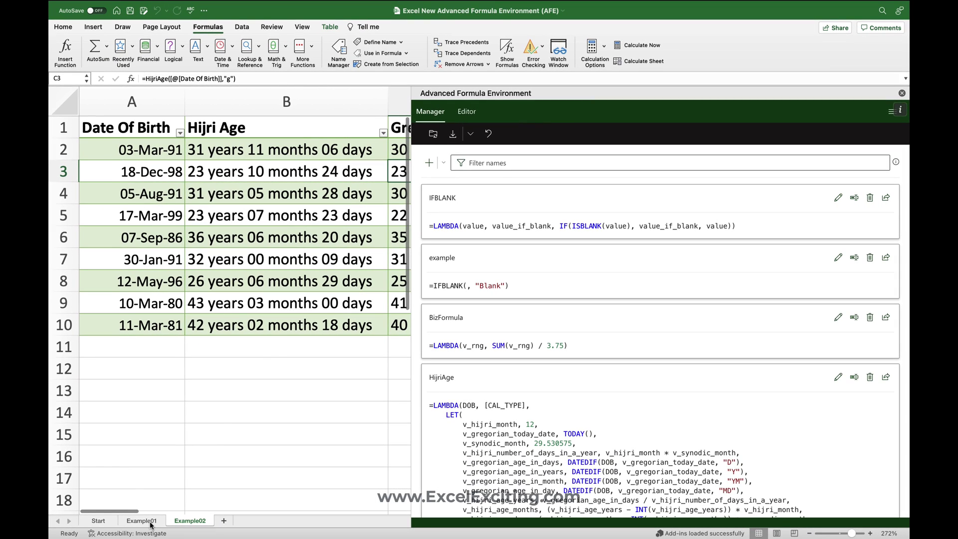
On the Example01 sheet, enter =mylam(A1:A15) in cell C2
left_click(151, 522)
left_click(252, 128)
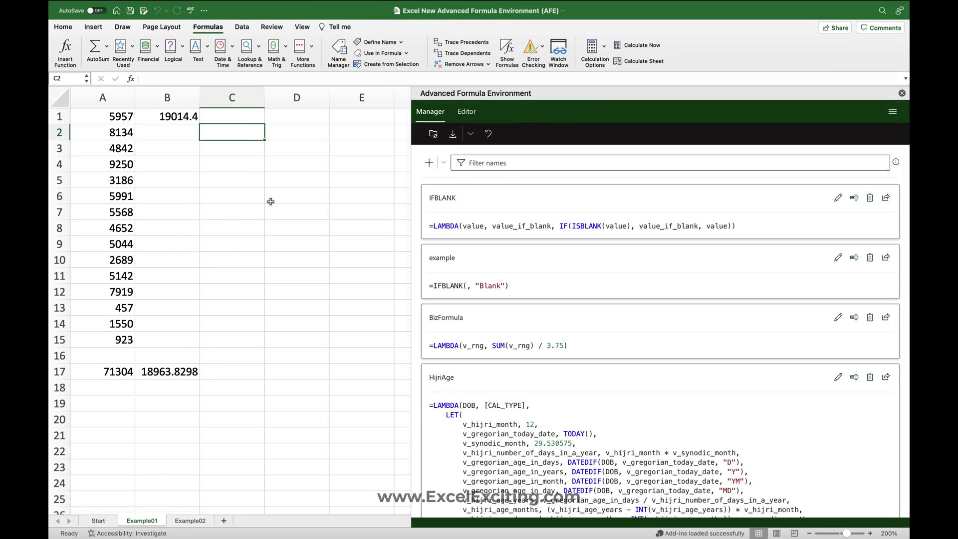
type("=mylam(")
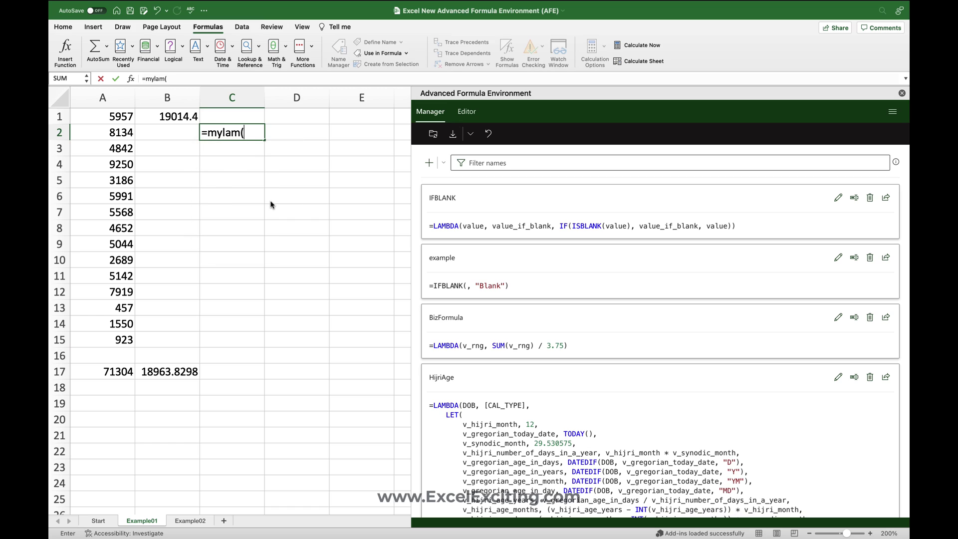
left_click_drag(131, 124, 107, 338)
key("Return")
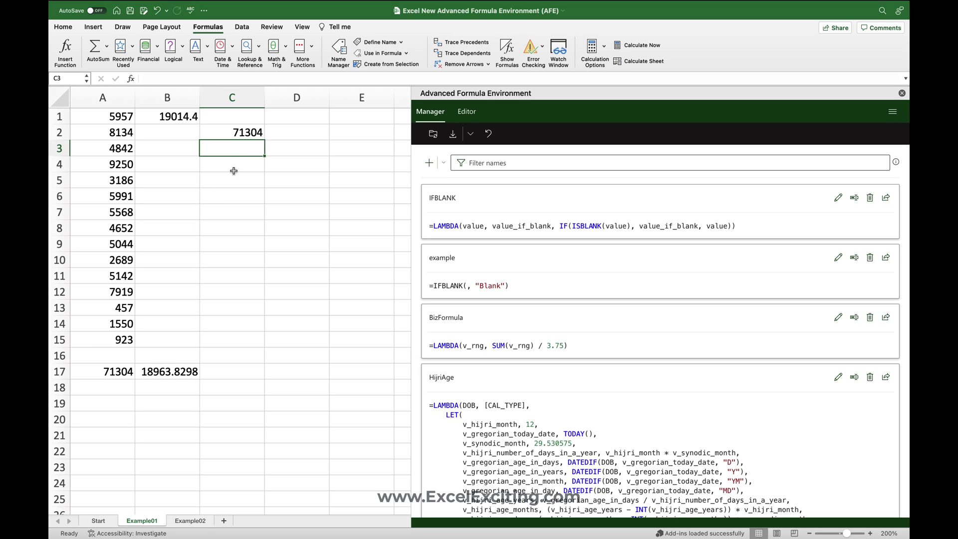
key("Up")
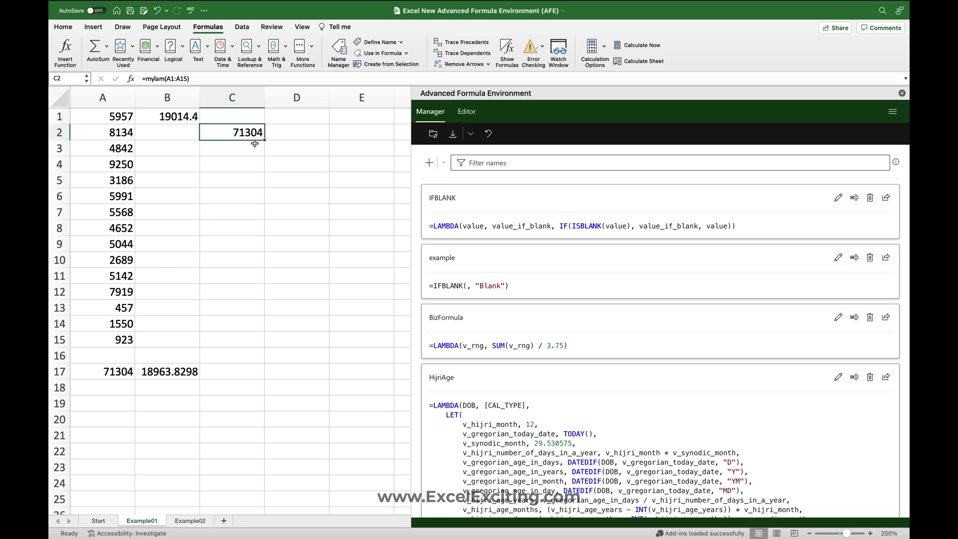
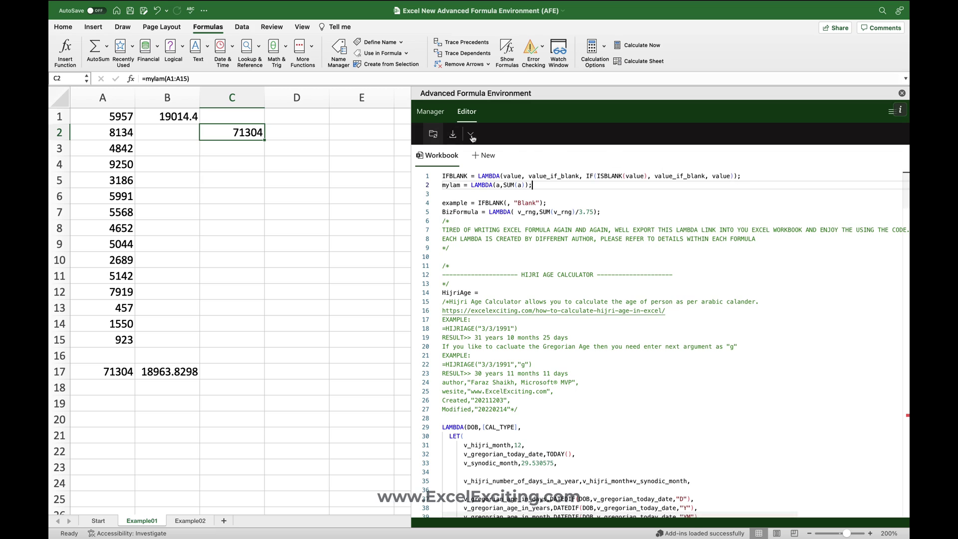
In the Workbook formula code, start a formula named test with the LAMBDA function on a new line below mylam
left_click(430, 111)
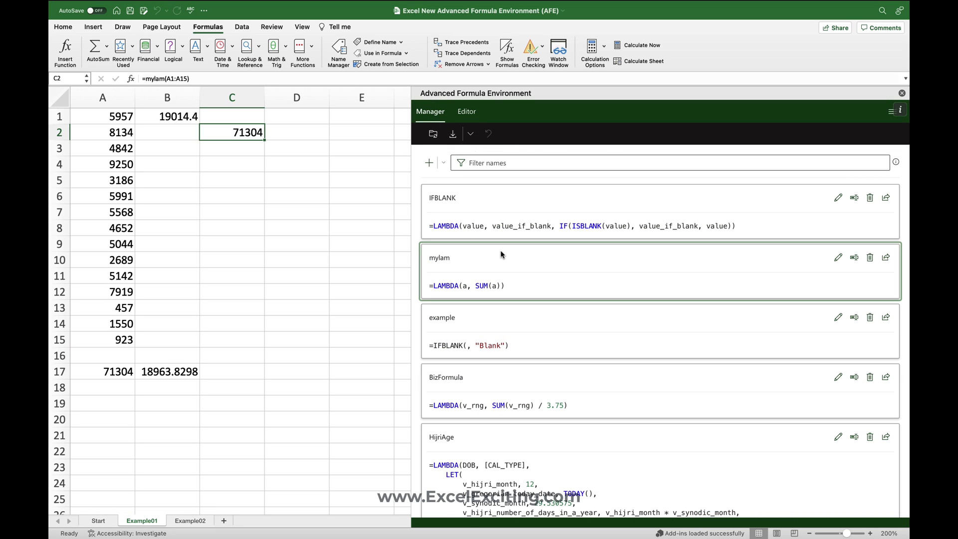
left_click(460, 116)
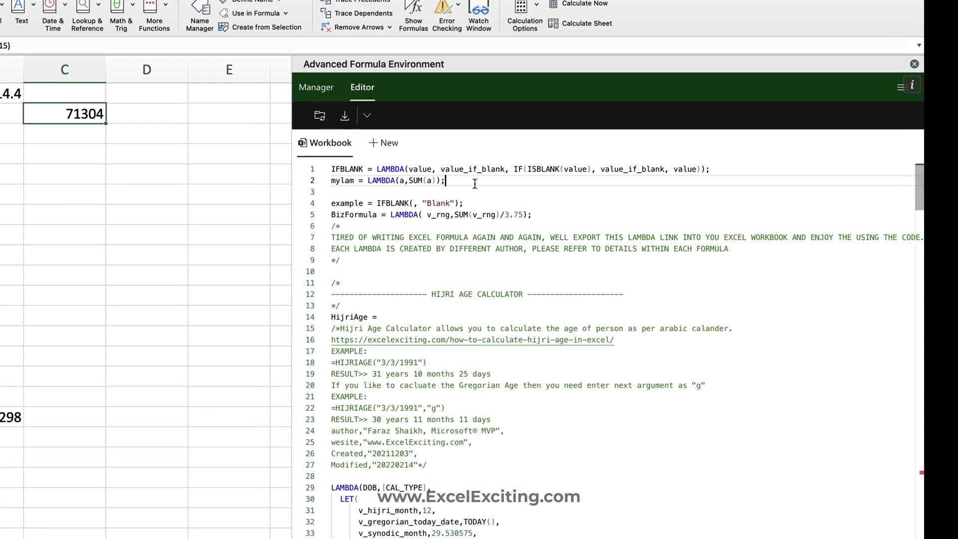
left_click(553, 185)
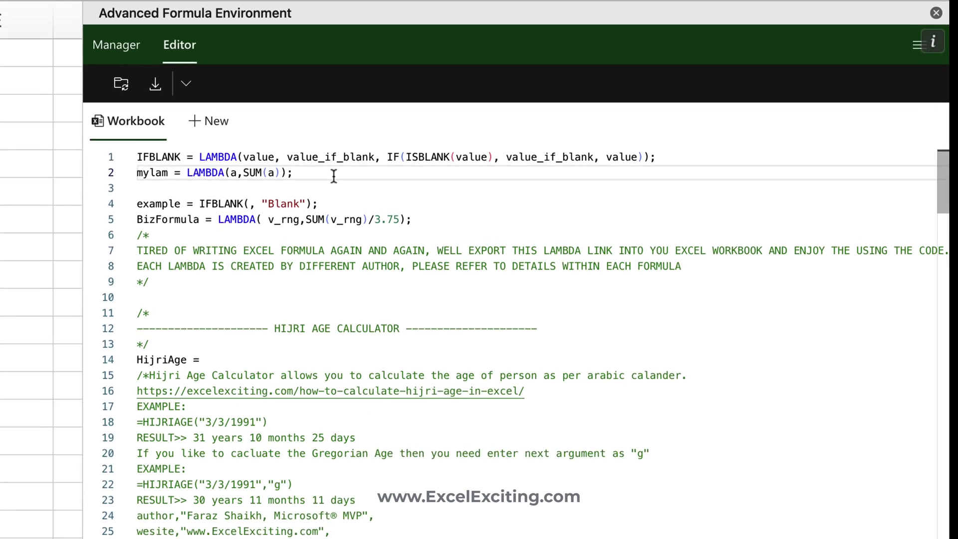
key("Return")
type("test")
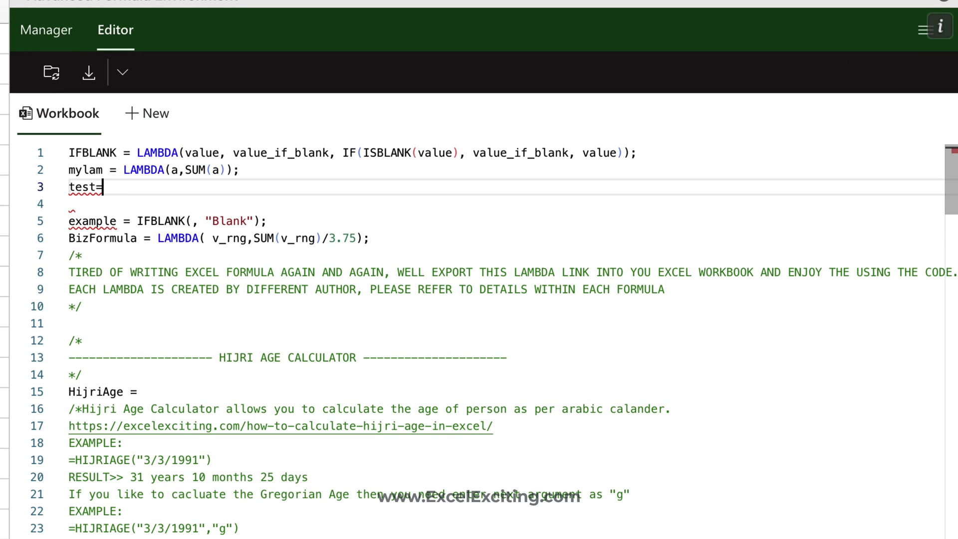
type("=lam")
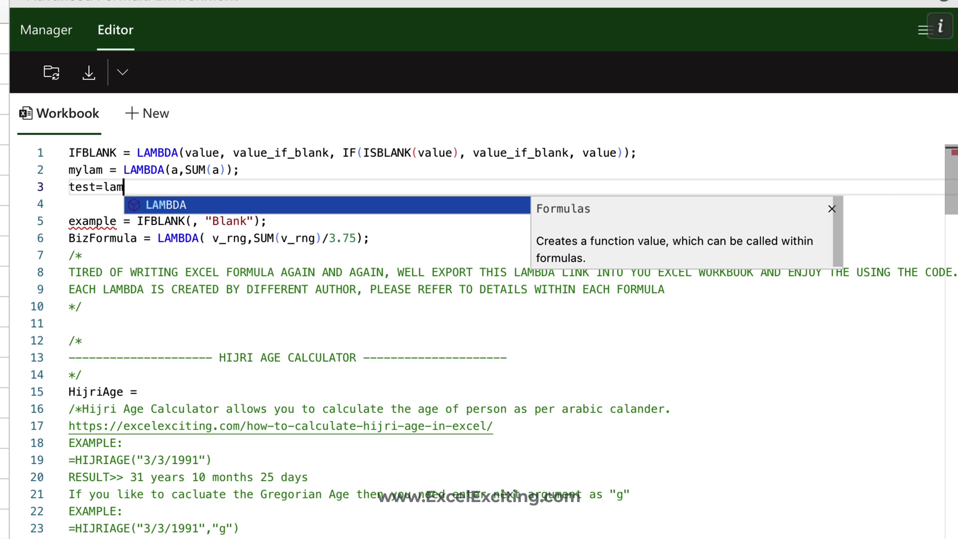
key("Tab")
type("(")
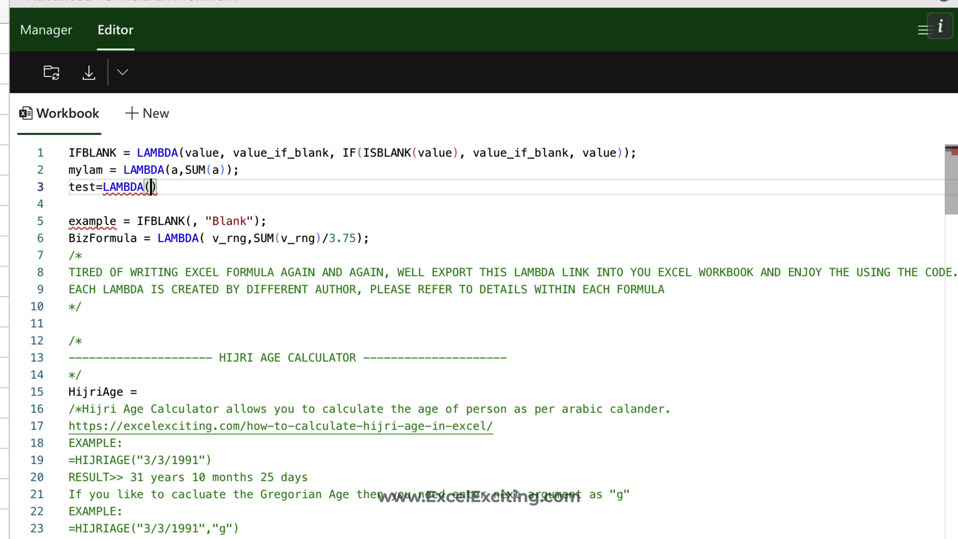
Complete the test formula as LAMBDA(a,AVERAGE(a)/10); and sync the names with the Excel name manager
type("a,ave")
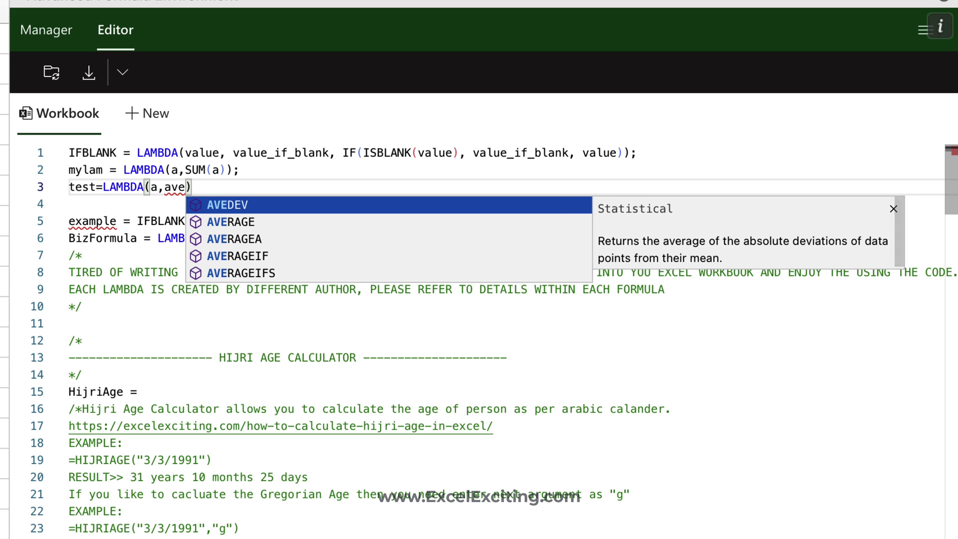
key("Up")
key("Up")
key("Up")
key("Up")
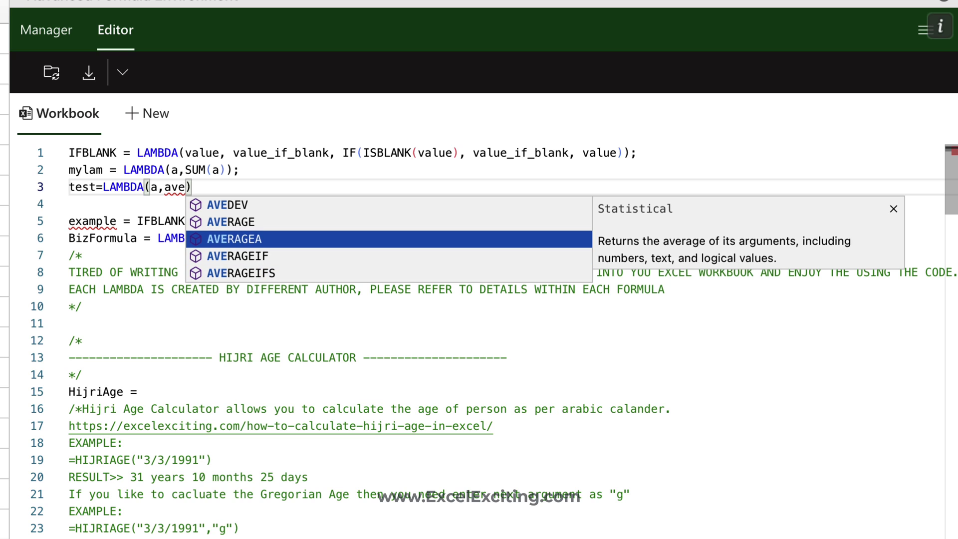
key("Tab")
type("(a)")
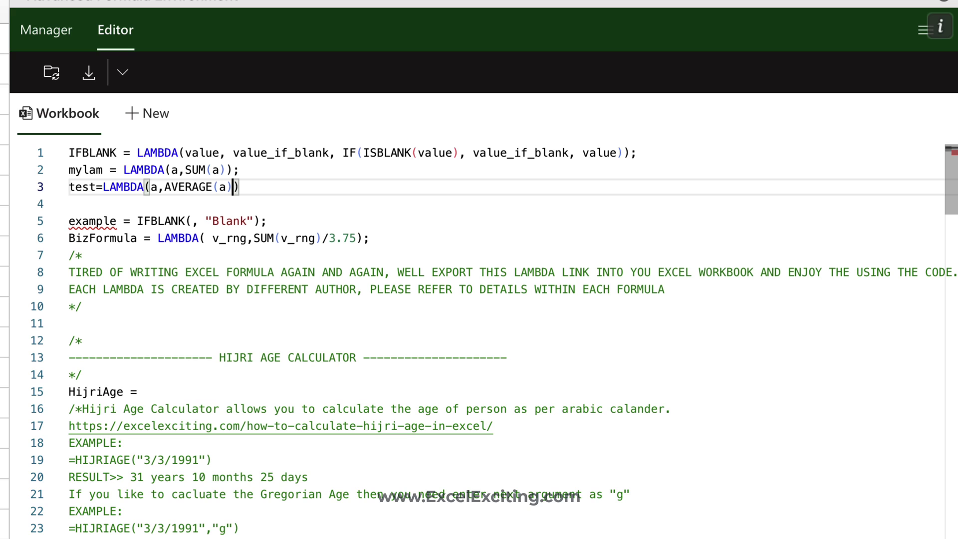
type("/10);")
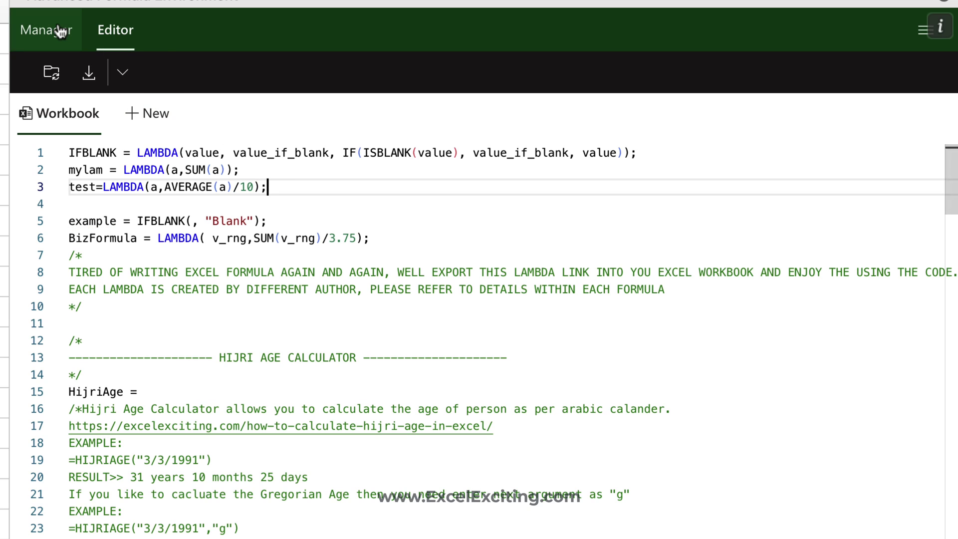
left_click(61, 32)
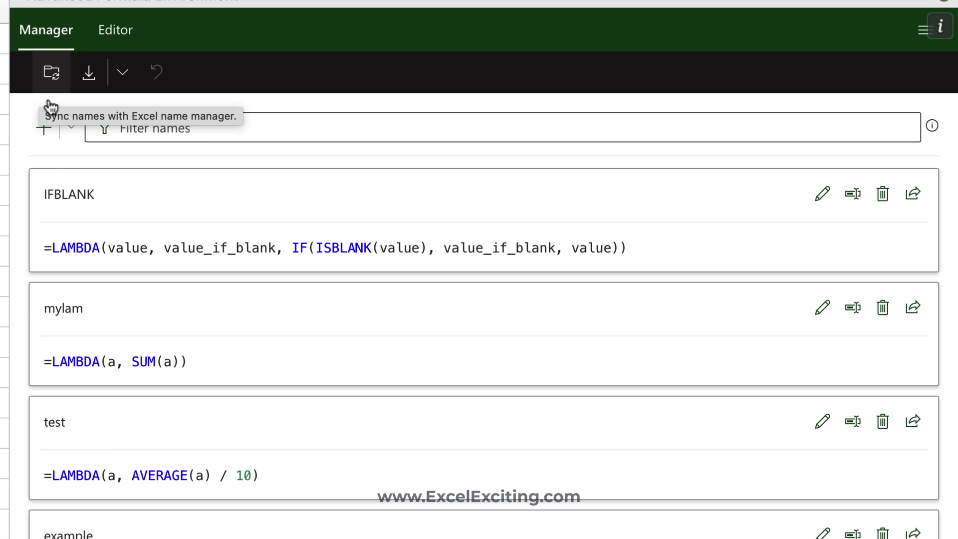
left_click(46, 76)
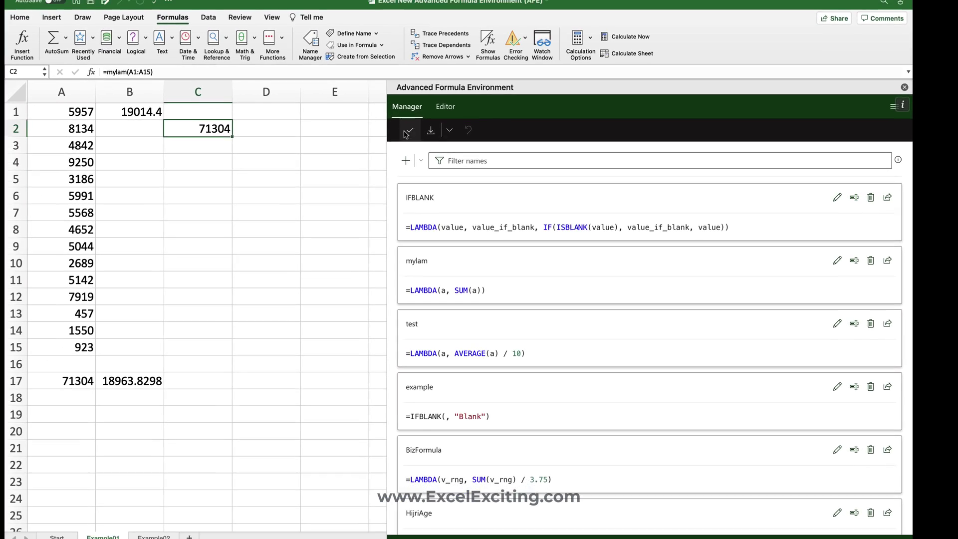
Enter =test(A1:A15) in cell C3 of the Example01 sheet
left_click(218, 151)
type("=")
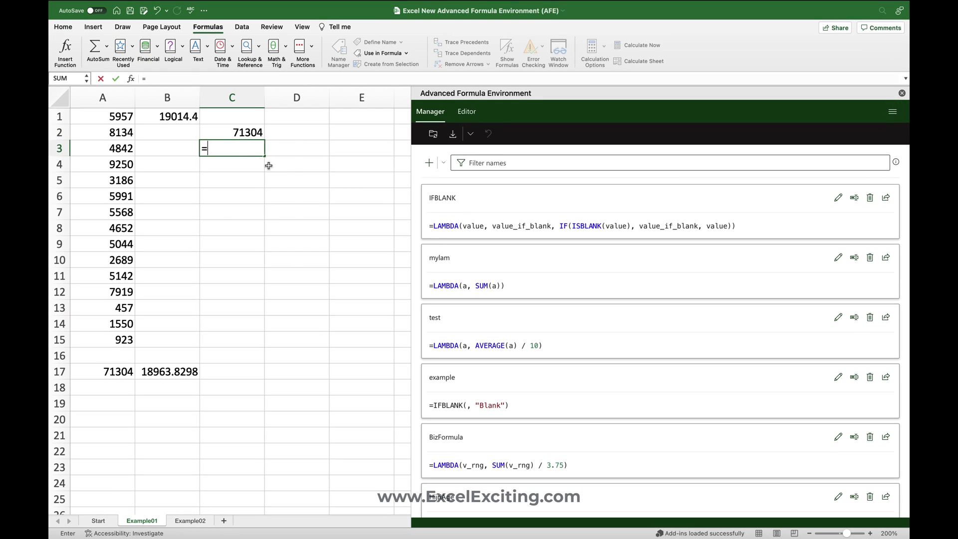
type("test(")
left_click(119, 116)
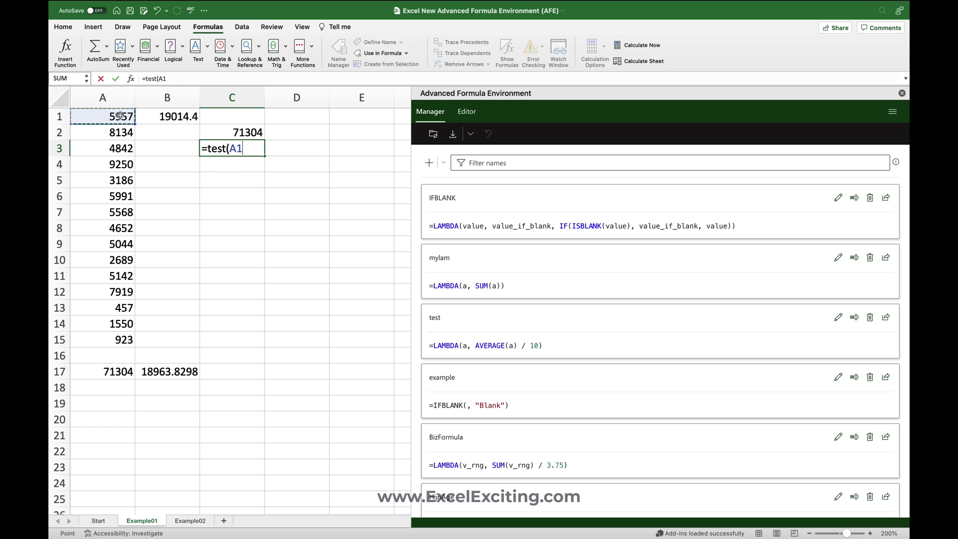
left_click_drag(120, 115, 121, 339)
key("Return")
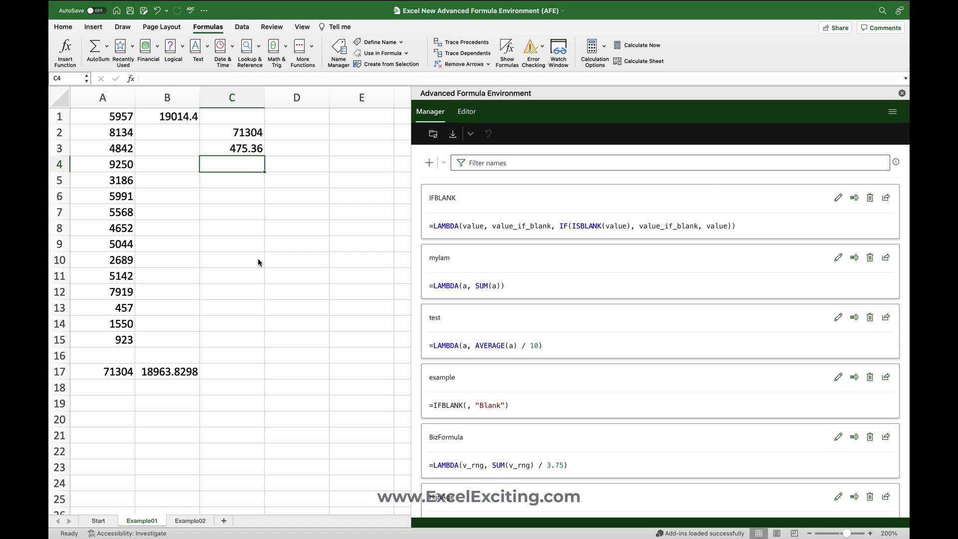
Rename the test formula to TEST in the Workbook code, sync the names, and check the formula in cell C3
left_click(465, 114)
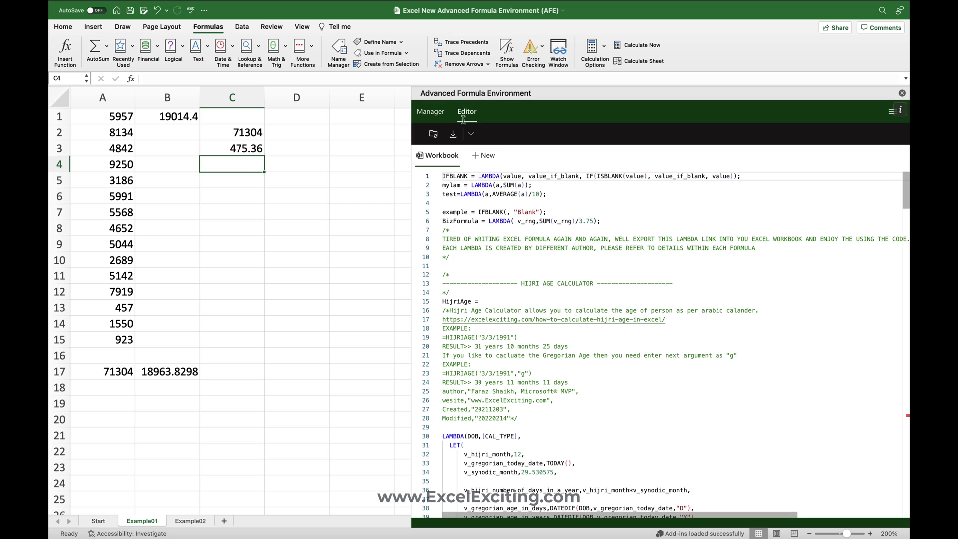
double_click(449, 194)
type("TEST")
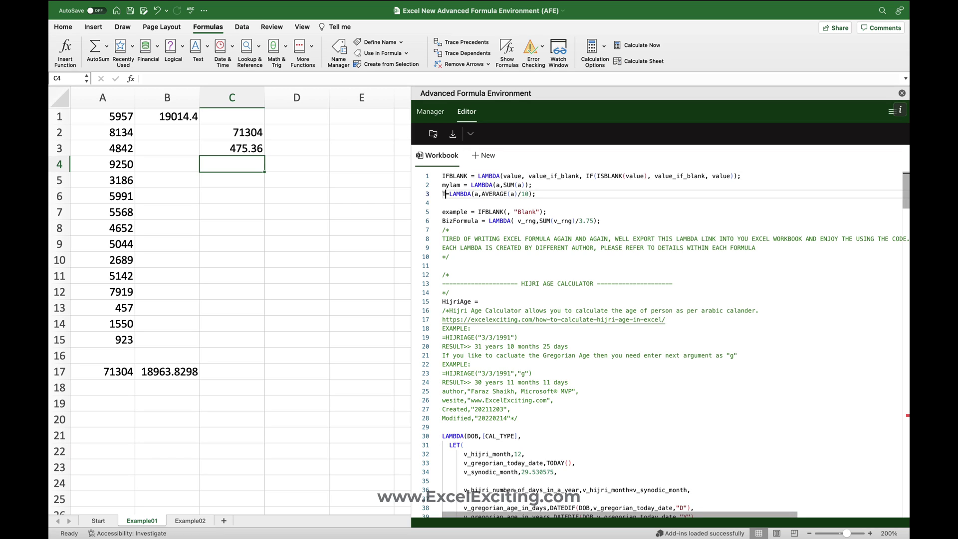
left_click(433, 137)
left_click(430, 112)
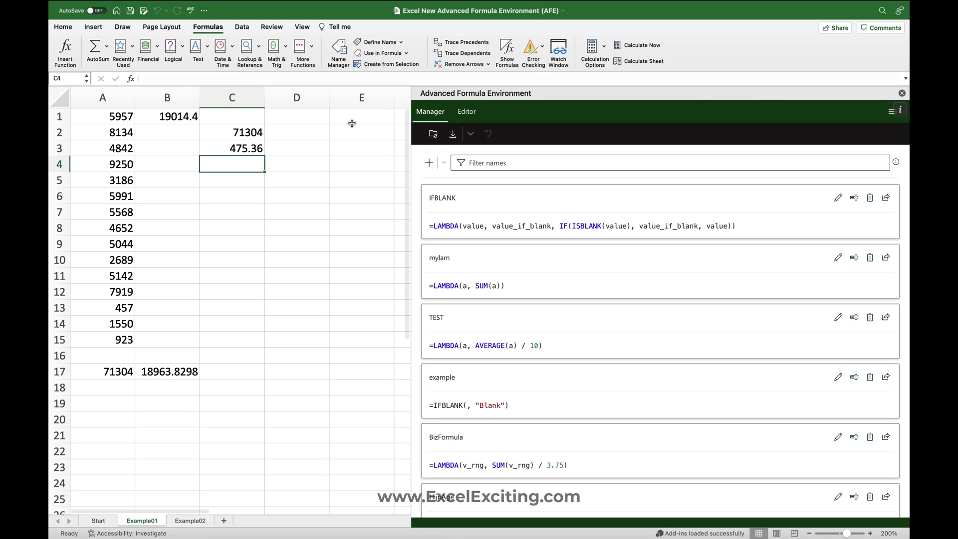
left_click(233, 148)
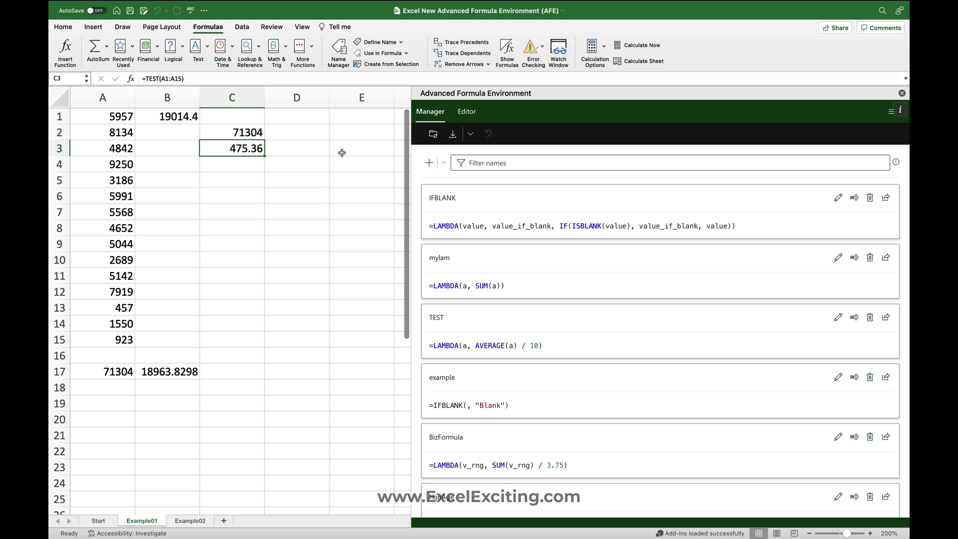
Delete the TEST name from Excel's Name Manager and close the manager
left_click(339, 53)
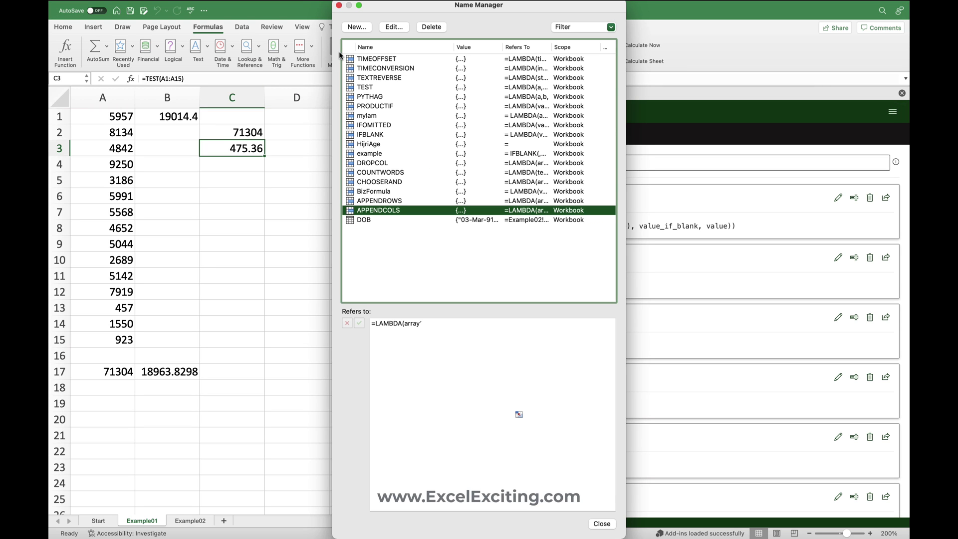
left_click_drag(382, 6, 289, 58)
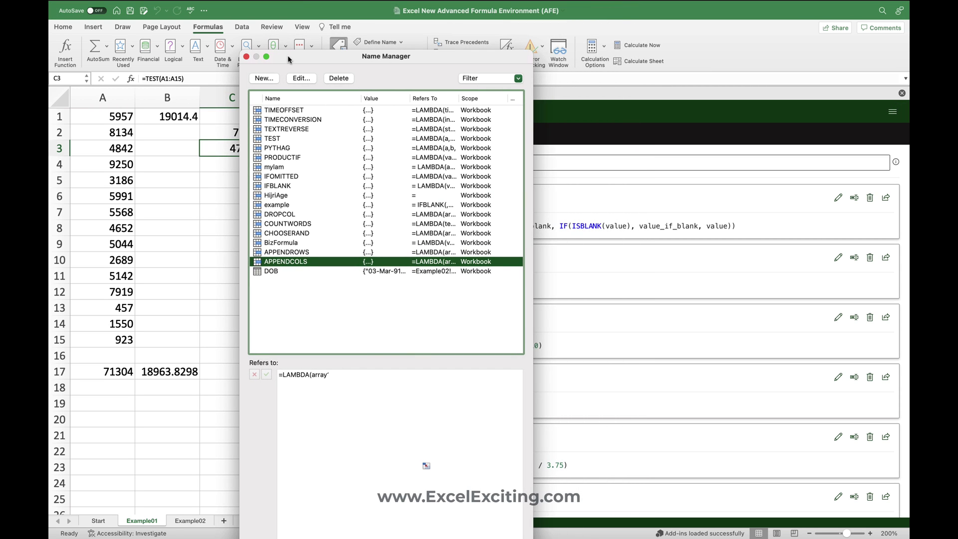
left_click(268, 140)
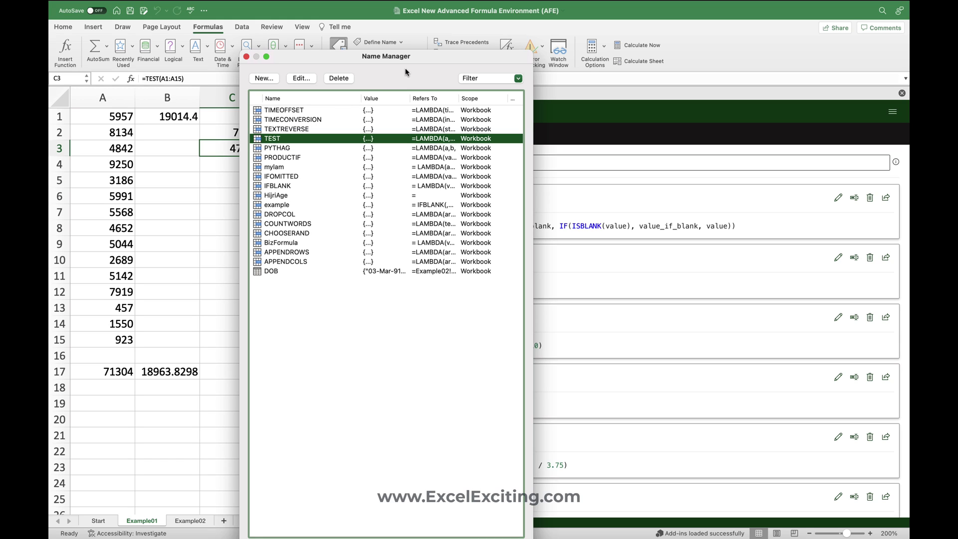
left_click_drag(402, 56, 247, 24)
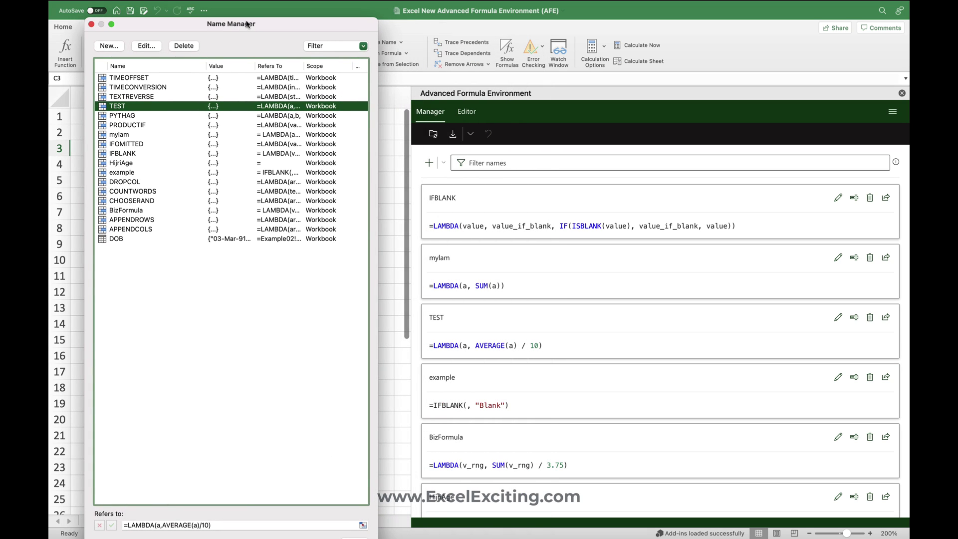
left_click(184, 45)
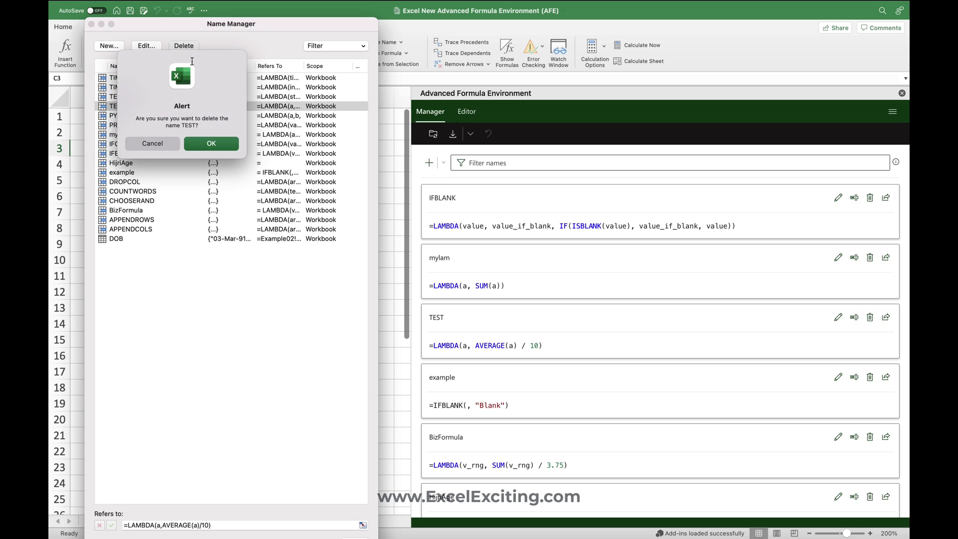
left_click(214, 145)
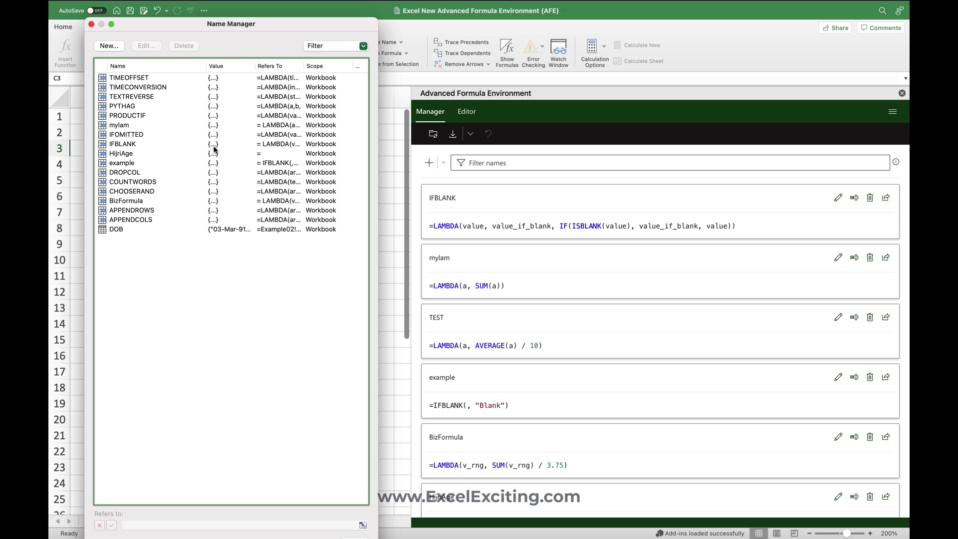
left_click(92, 24)
Sync the names with the name manager, then filter the function list for test, clear the filter and look through the list
left_click(434, 133)
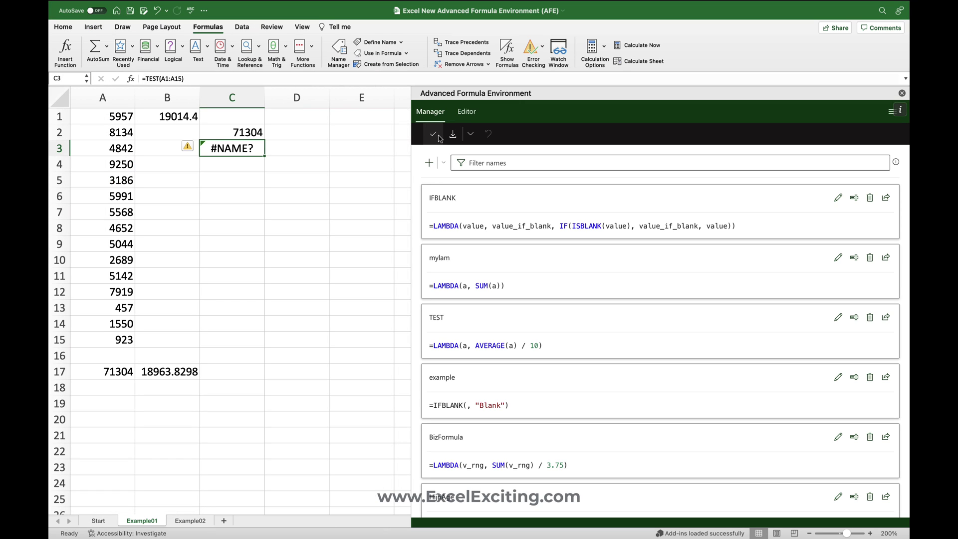
scroll(458, 196, "down", 2)
scroll(458, 196, "up", 2)
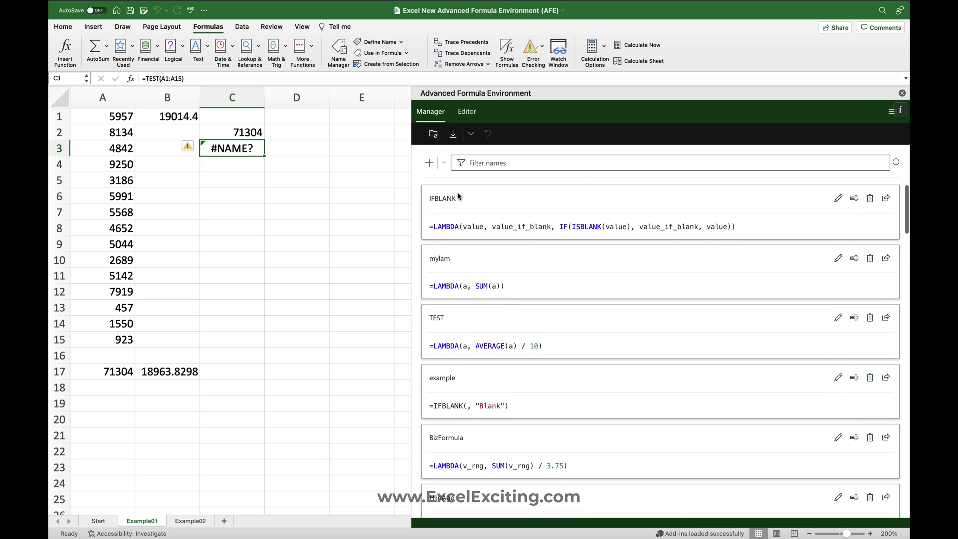
left_click(478, 163)
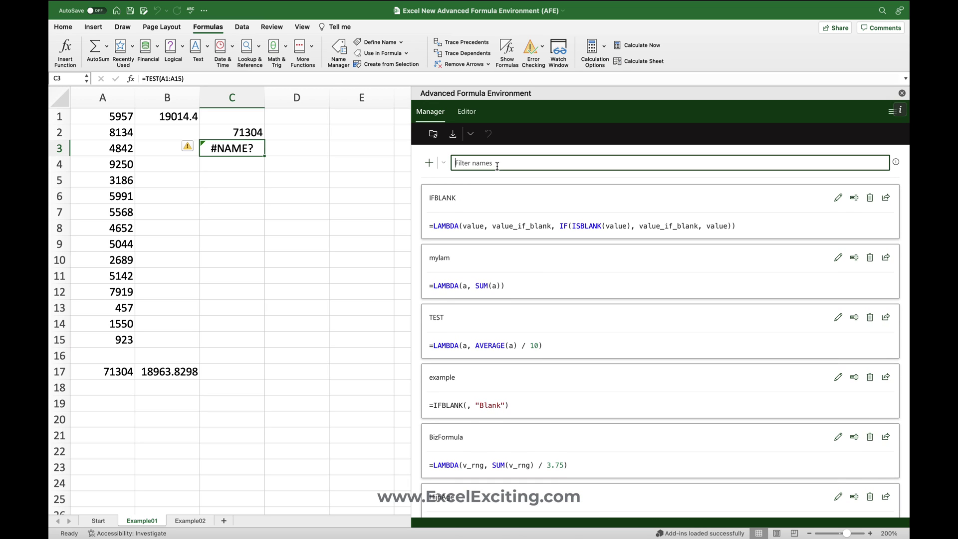
type("test")
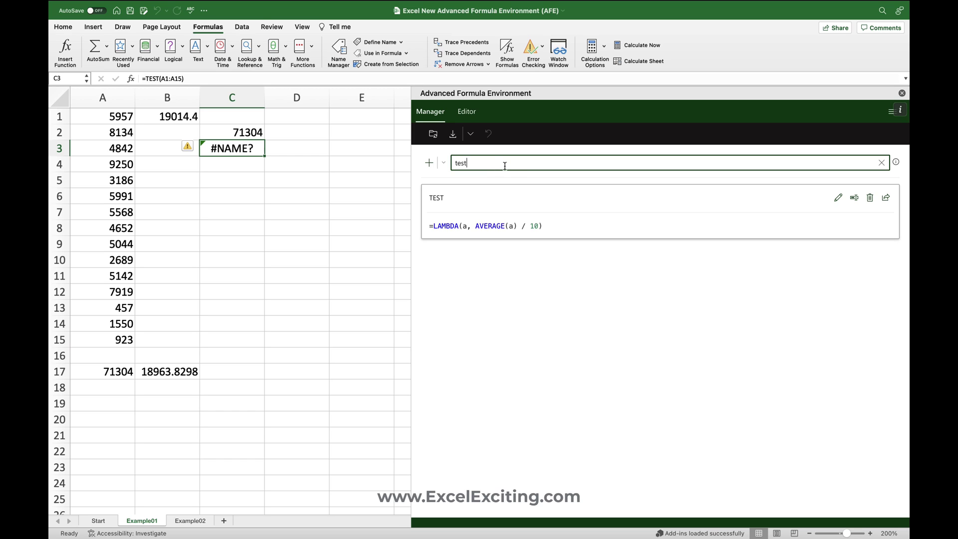
left_click(882, 164)
scroll(486, 227, "down", 5)
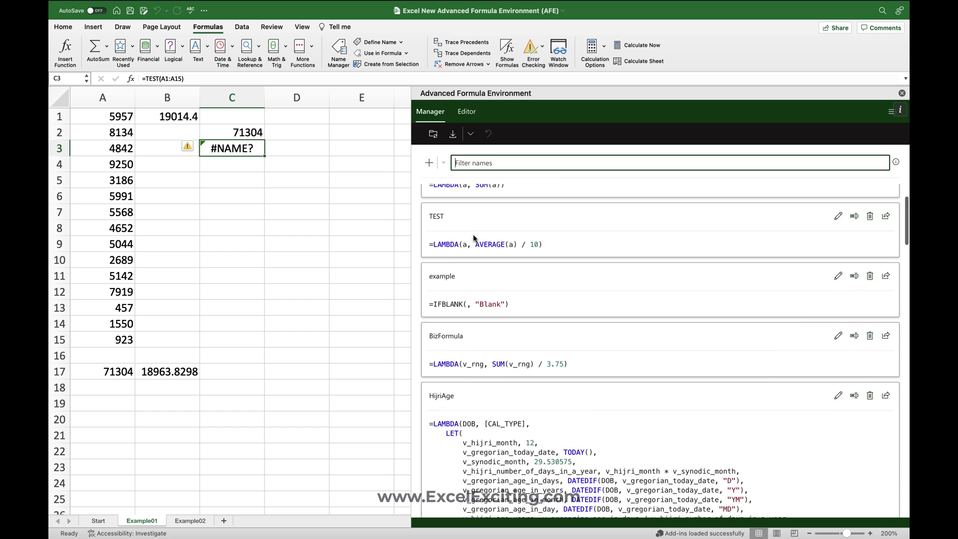
scroll(474, 235, "up", 5)
scroll(473, 237, "down", 5)
scroll(472, 238, "up", 3)
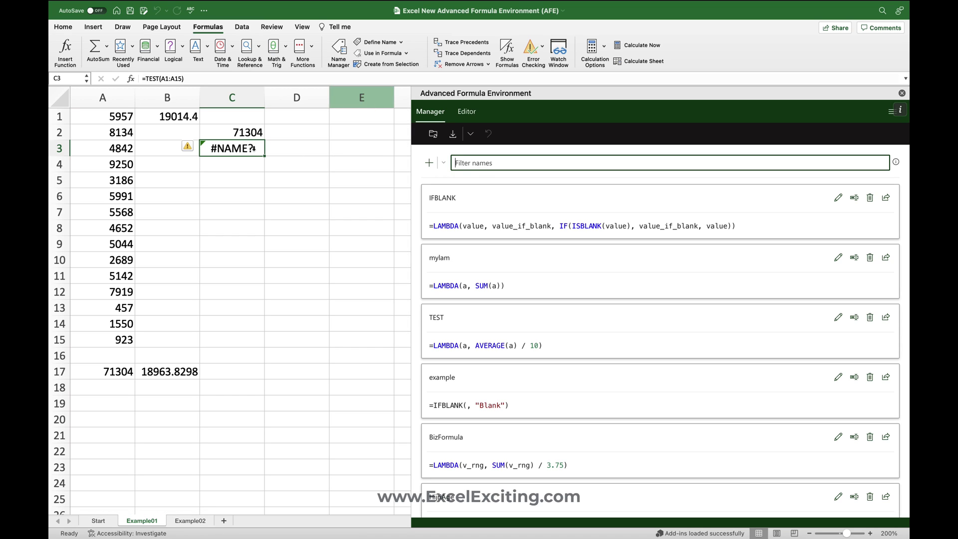
Copy the shareable definition text of the TEST function and delete TEST from the add-in's function list
left_click(886, 317)
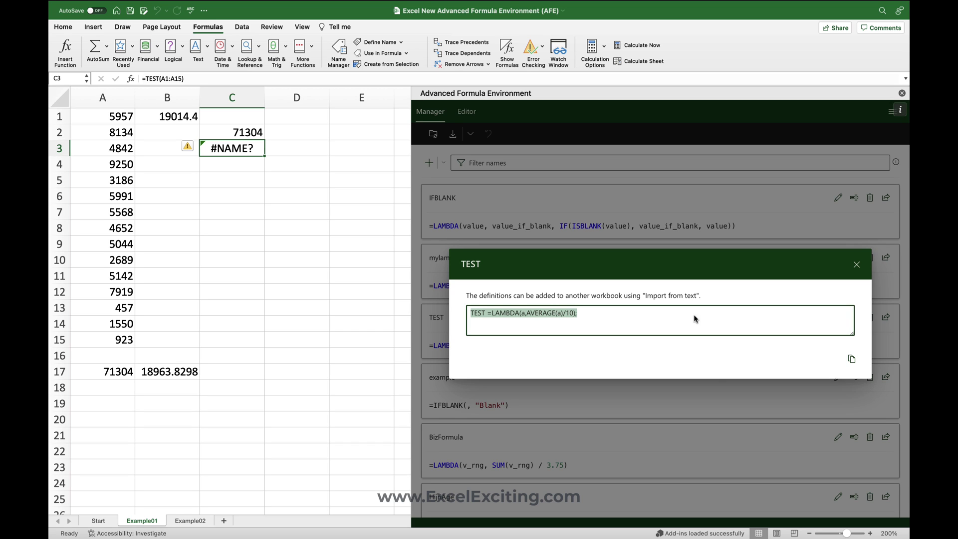
left_click(852, 360)
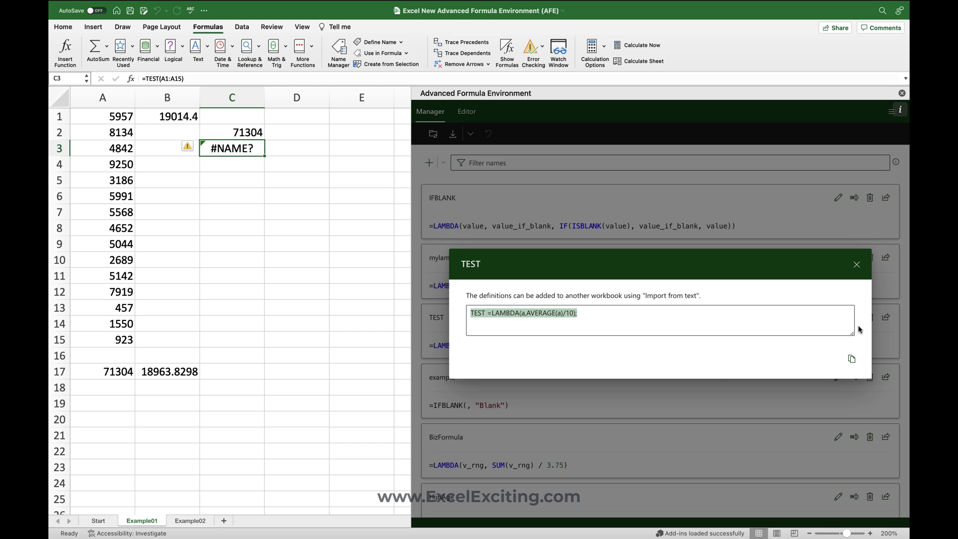
left_click(857, 264)
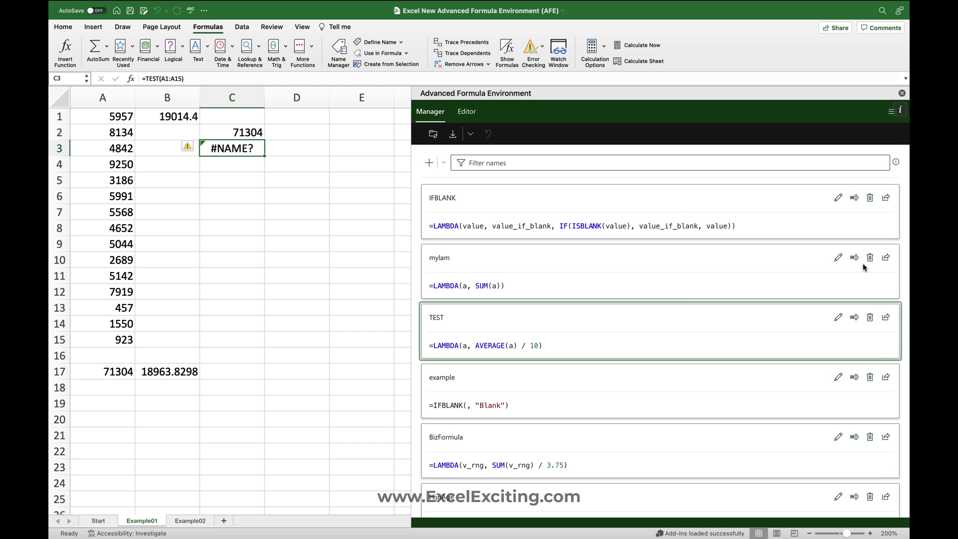
left_click(870, 317)
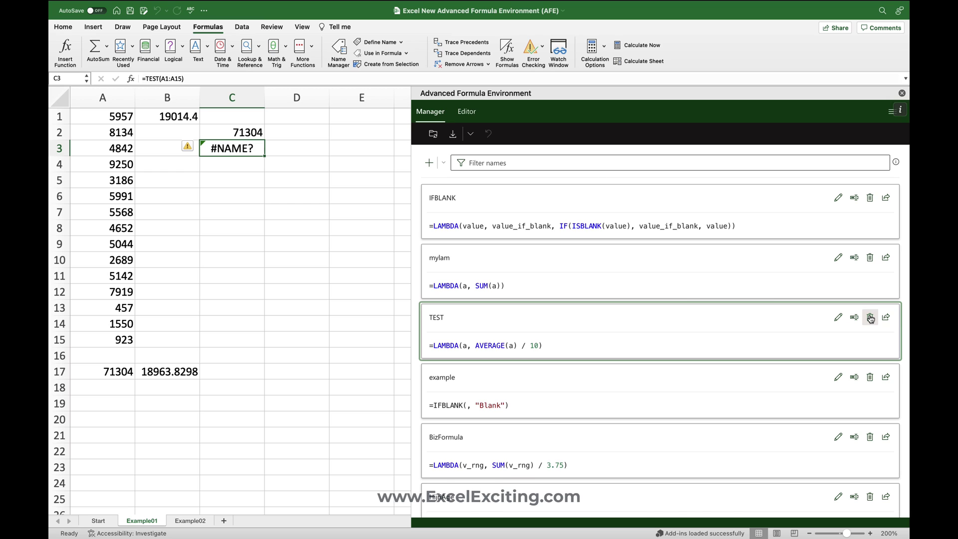
Import the copied TEST definition as a text snippet and sync the names with the Excel name manager
left_click(472, 141)
left_click(476, 172)
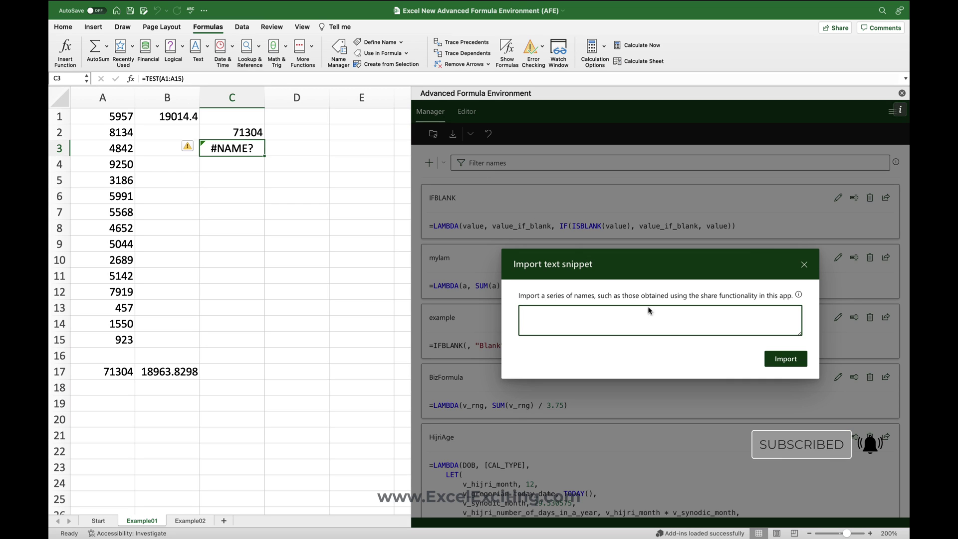
key("super+v")
left_click(786, 359)
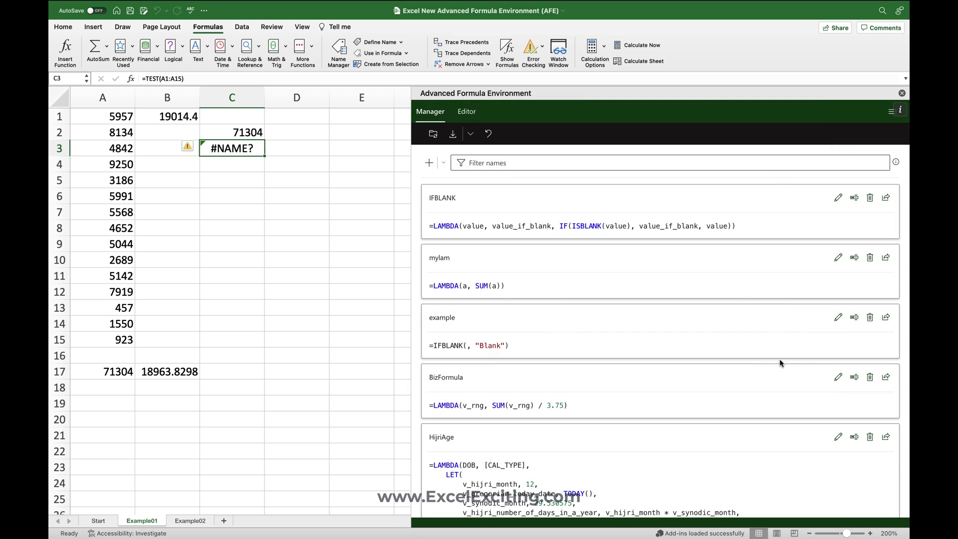
left_click(438, 137)
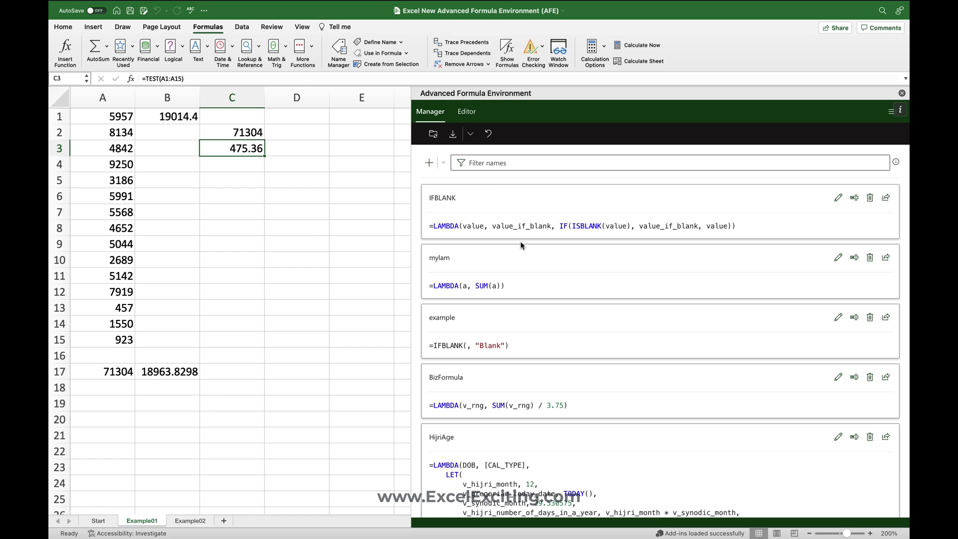
scroll(520, 244, "down", 15)
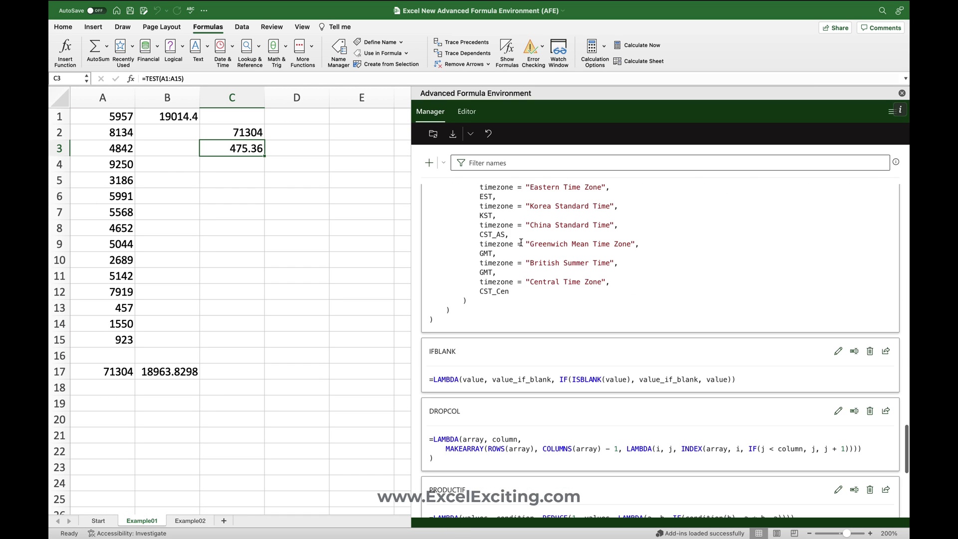
Remove the re-imported TEST name through Excel's Name Manager, confirming the deletion, and return to the function list
left_click(339, 53)
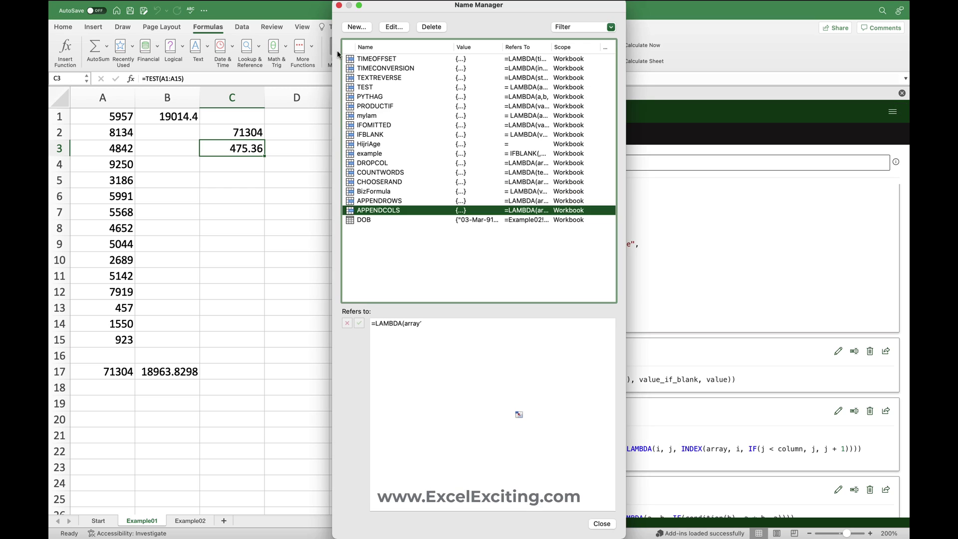
left_click(375, 88)
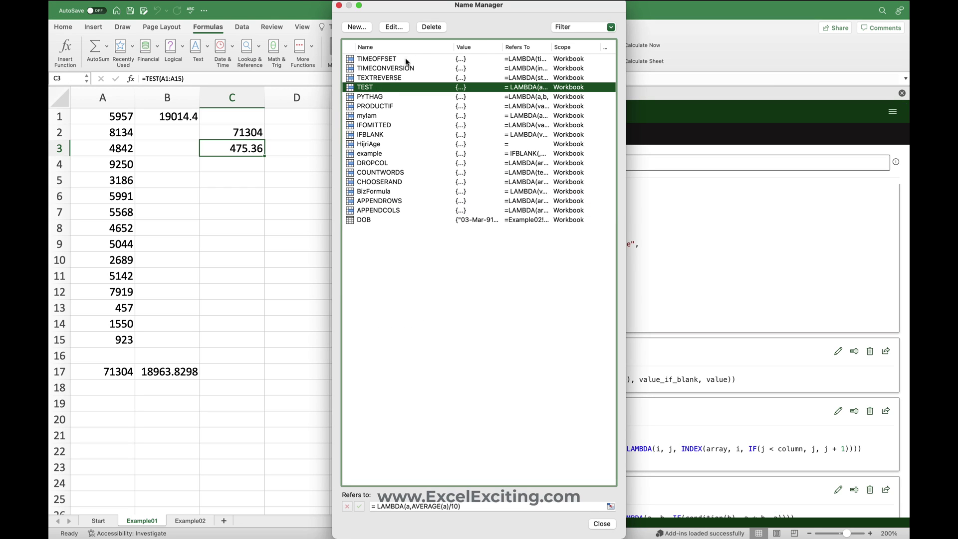
left_click(431, 27)
left_click(458, 125)
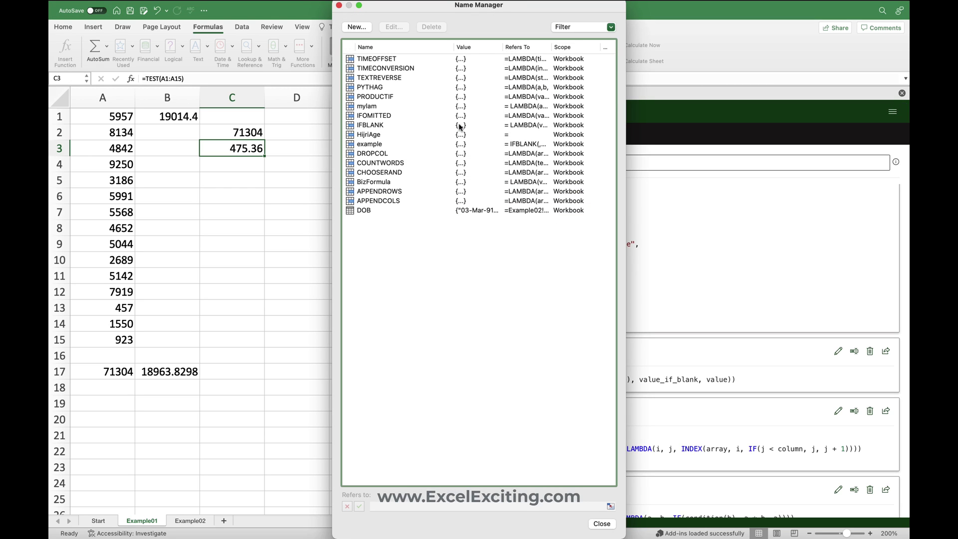
left_click(339, 6)
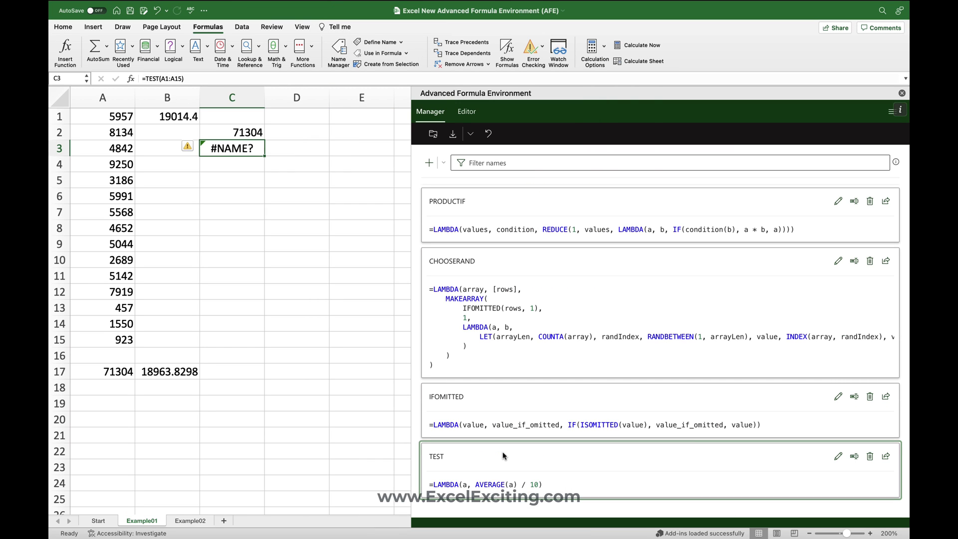
Rename the TEST function to TEST1 in the add-in's function list and save the name
left_click(854, 457)
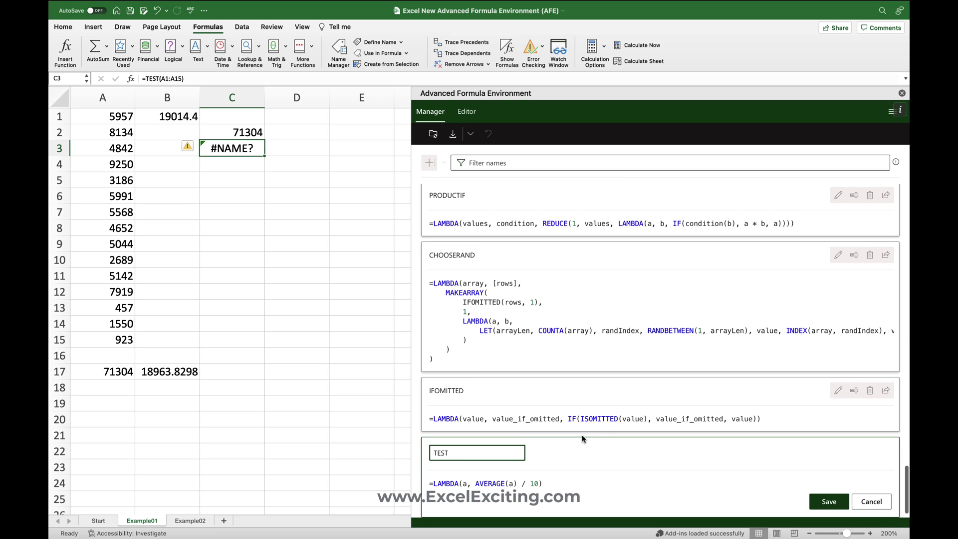
type("1")
left_click(829, 503)
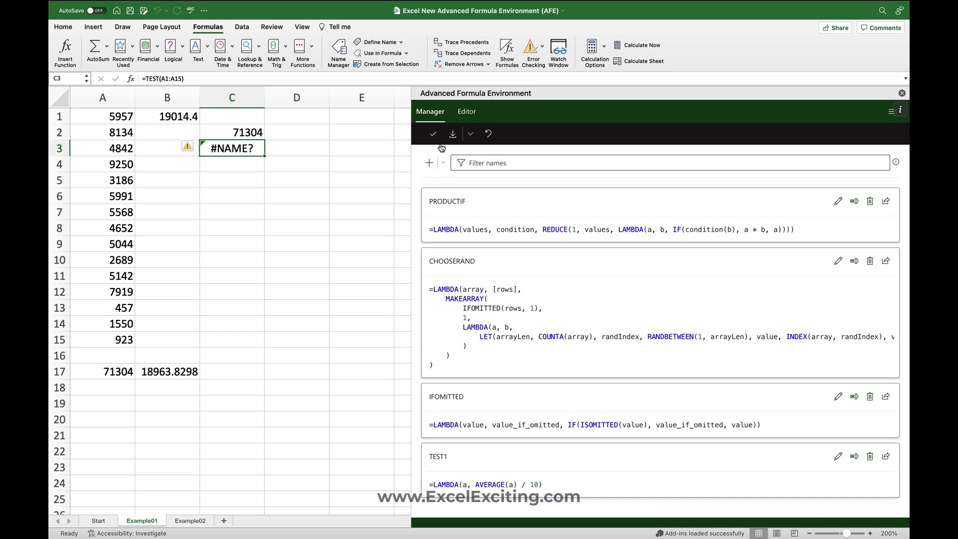
Rename TEST1 back to TEST in the function list and sync the names with the Excel name manager
left_click(854, 456)
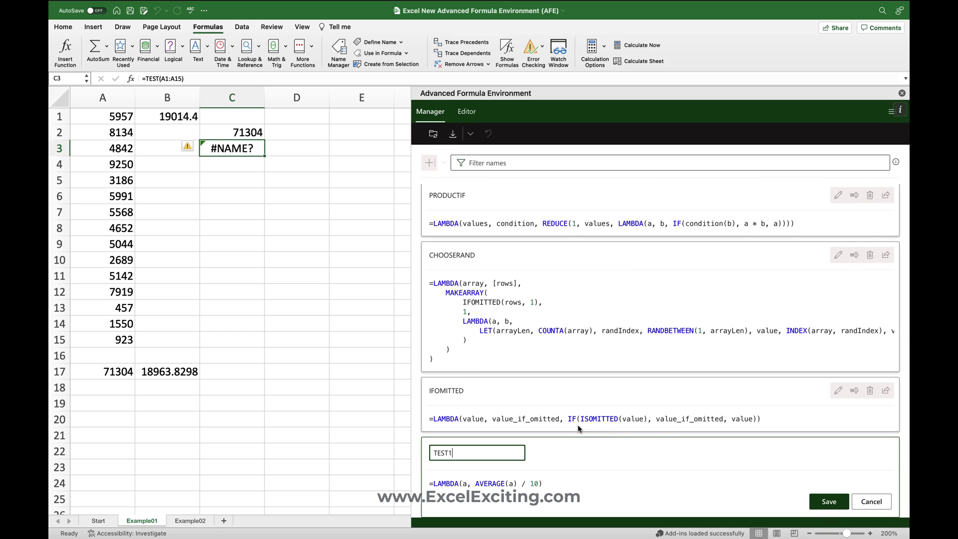
key("BackSpace")
left_click(829, 502)
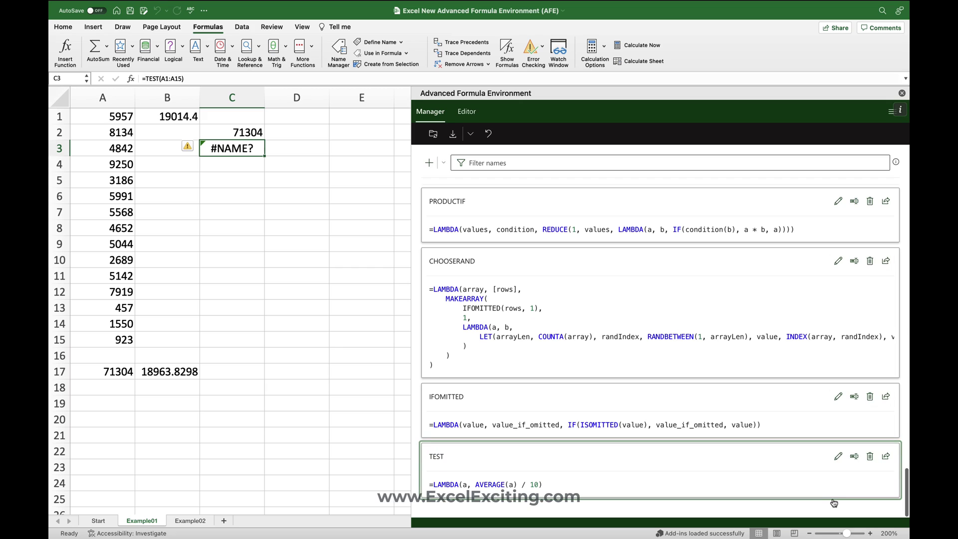
left_click(433, 135)
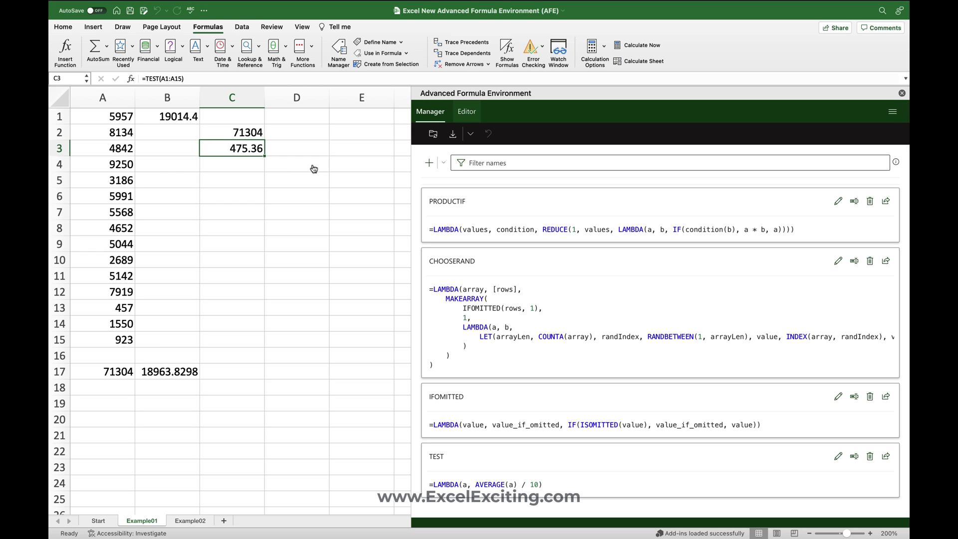
Change the TEST formula's divisor to 100 in the Workbook code, sync it, and check the function list and code
left_click(467, 111)
scroll(534, 332, "down", 20)
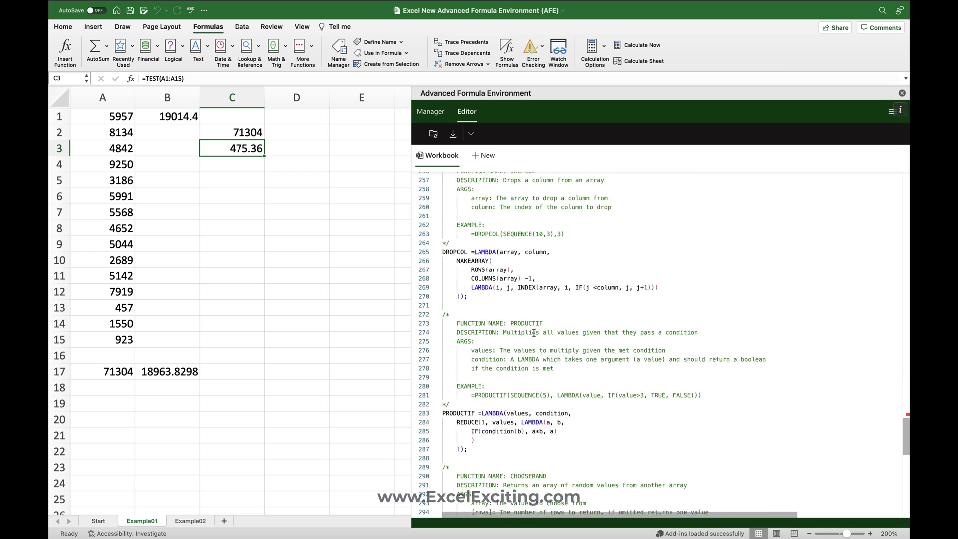
scroll(500, 221, "up", 3)
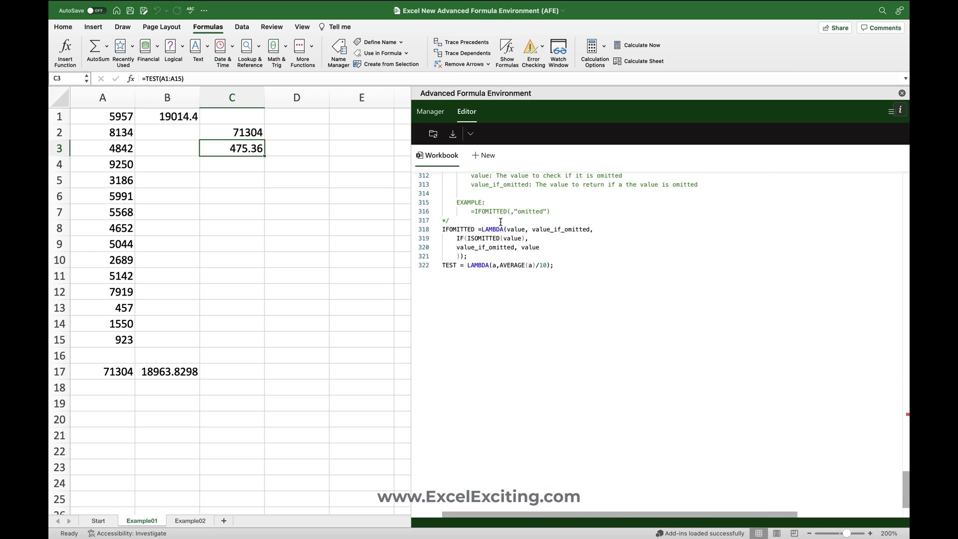
left_click(457, 264)
left_click(545, 265)
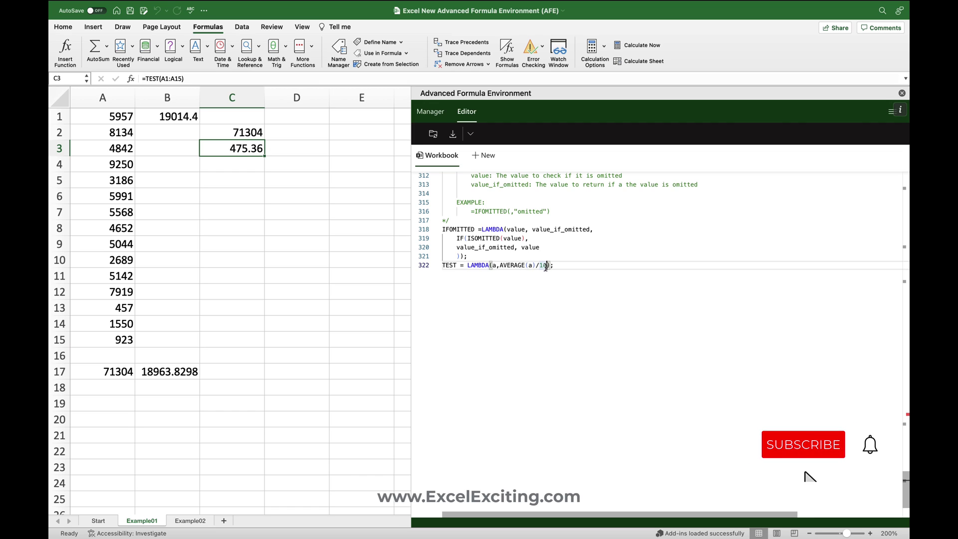
type("0")
key("super+s")
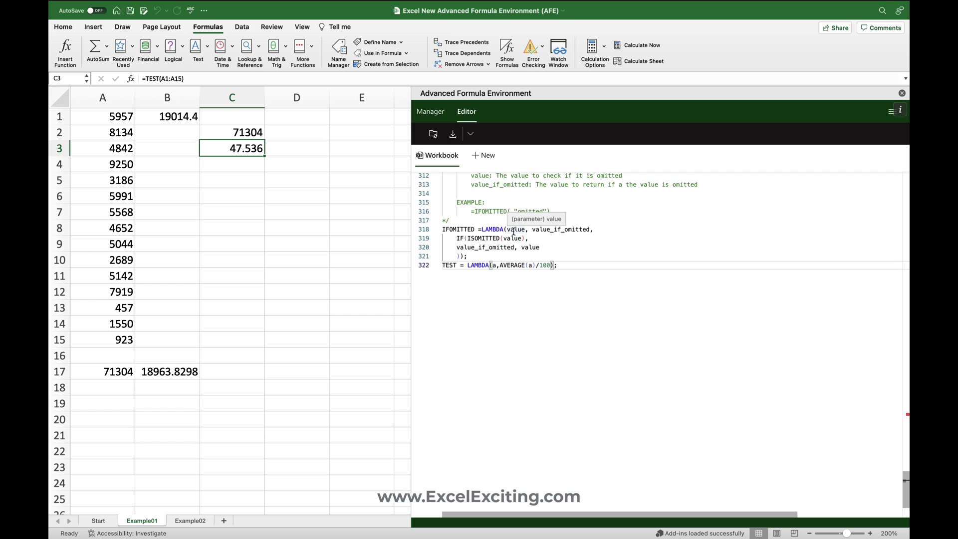
left_click(430, 112)
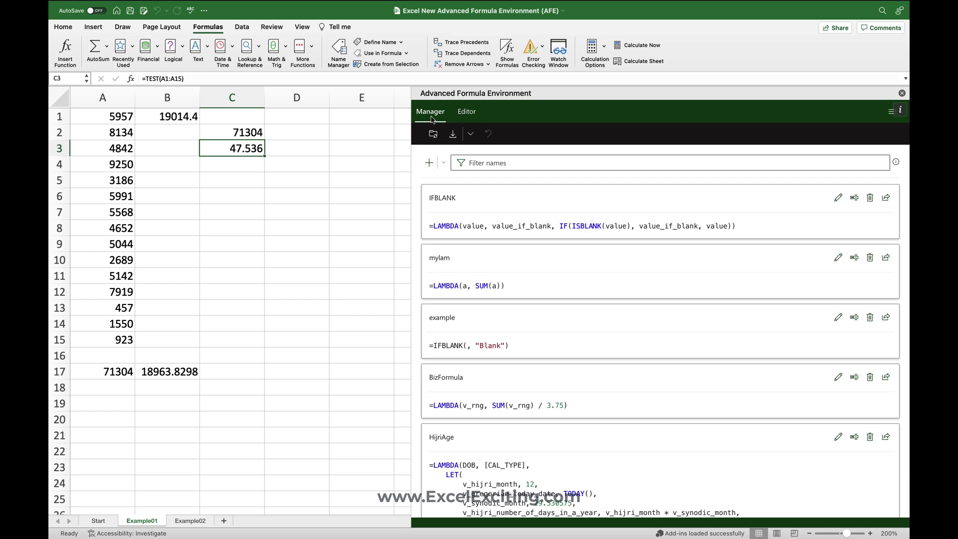
left_click(466, 112)
scroll(548, 307, "down", 20)
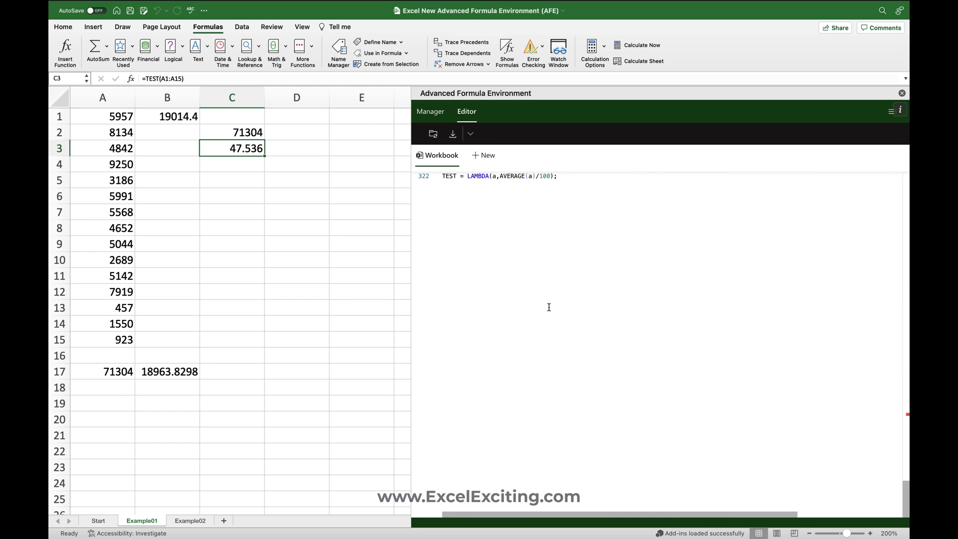
Review the Workbook module's code from the TEST function at the end back to the first definitions
scroll(548, 265, "up", 3)
left_click(547, 264)
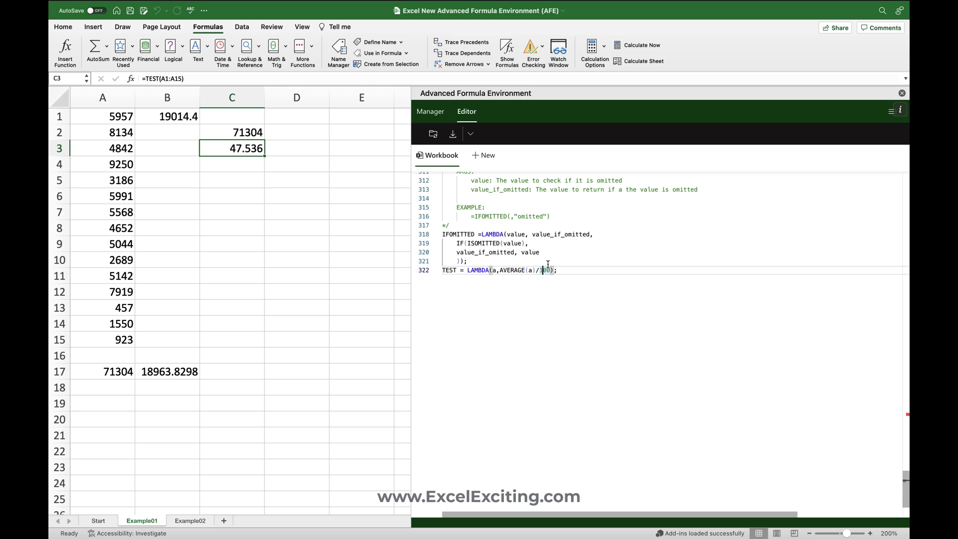
scroll(547, 264, "up", 15)
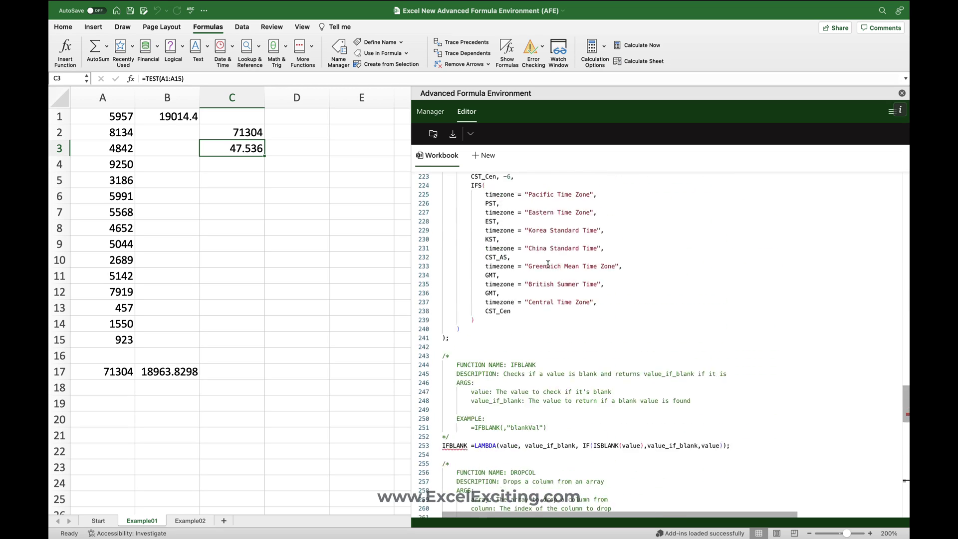
scroll(548, 264, "up", 20)
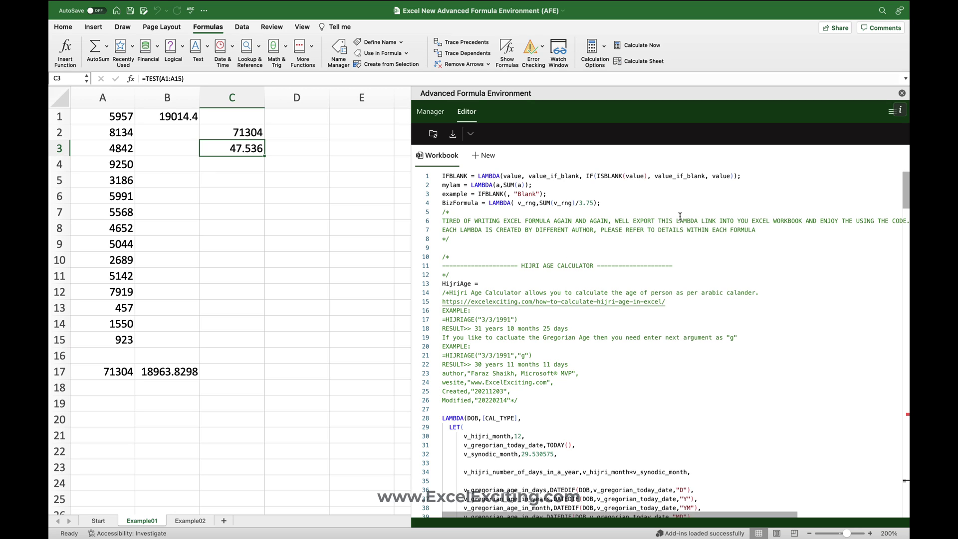
left_click(890, 111)
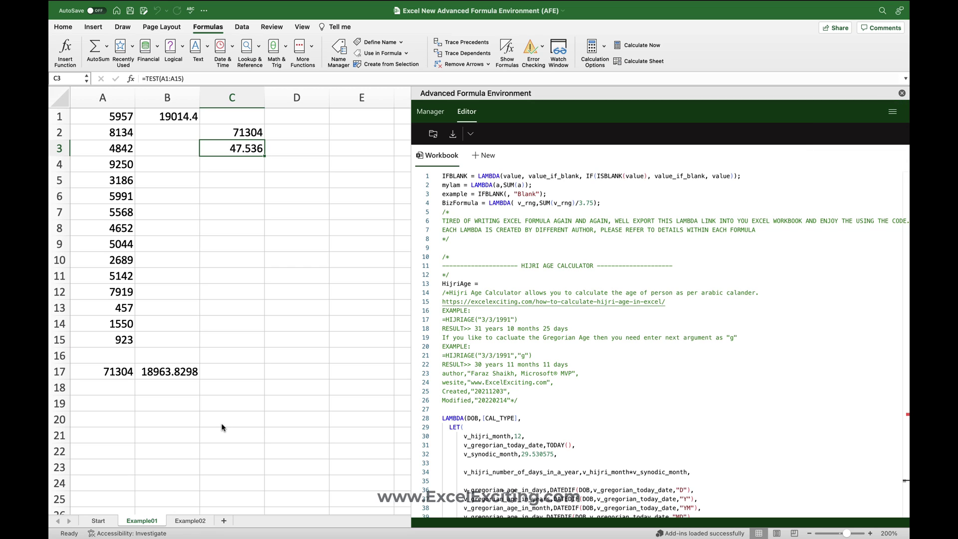
Unhide the AFE_hidden_codesheet_49ddb8b8 sheet to examine its stored code from the beginning, and sync the Workbook code with the name manager
right_click(153, 522)
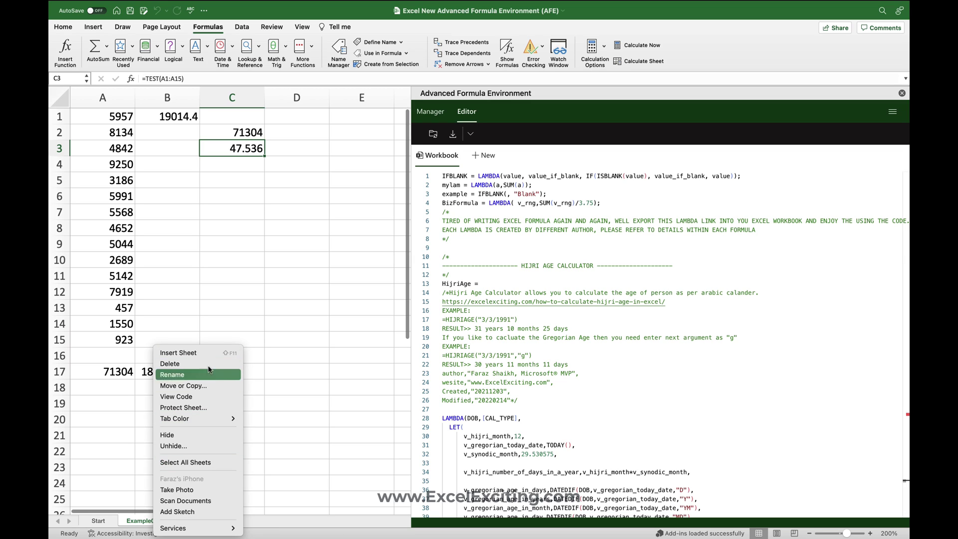
left_click(207, 445)
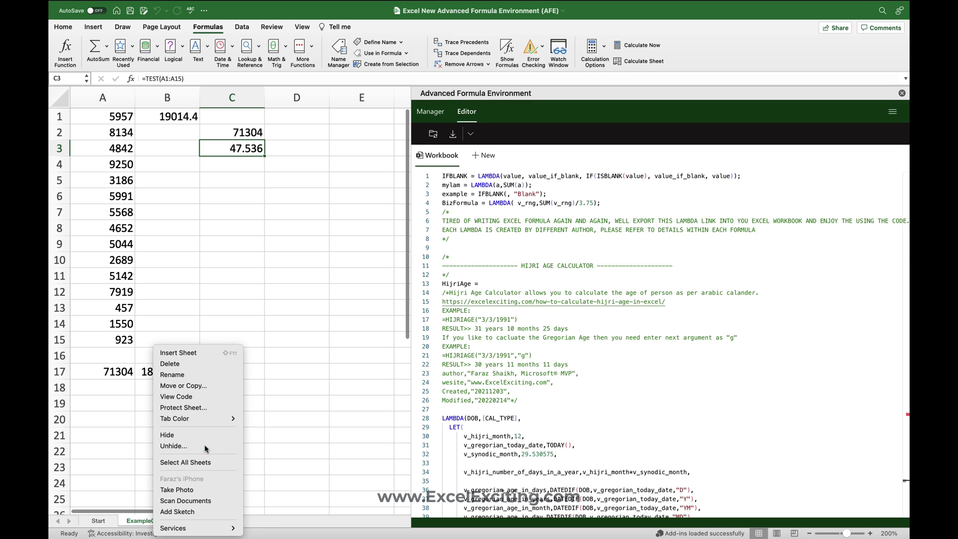
double_click(209, 421)
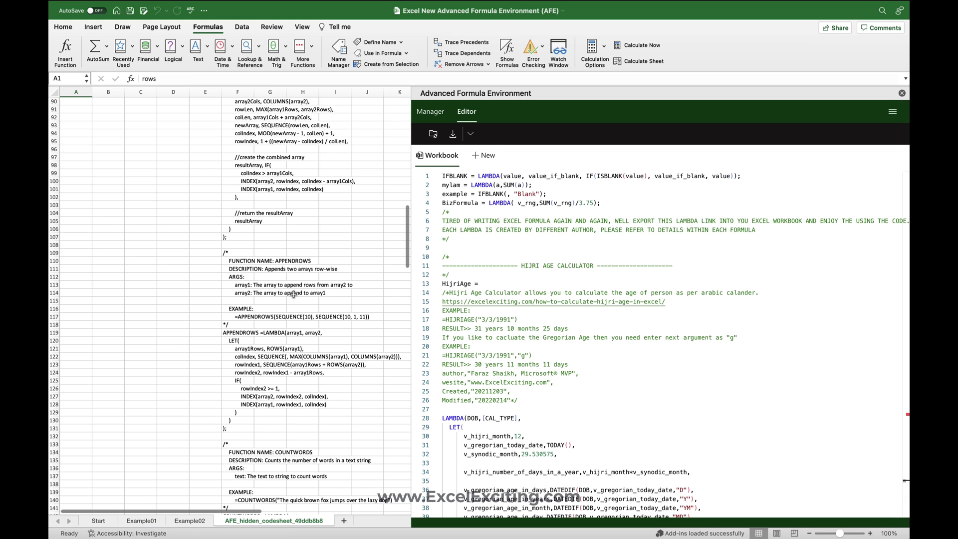
scroll(293, 294, "up", 10)
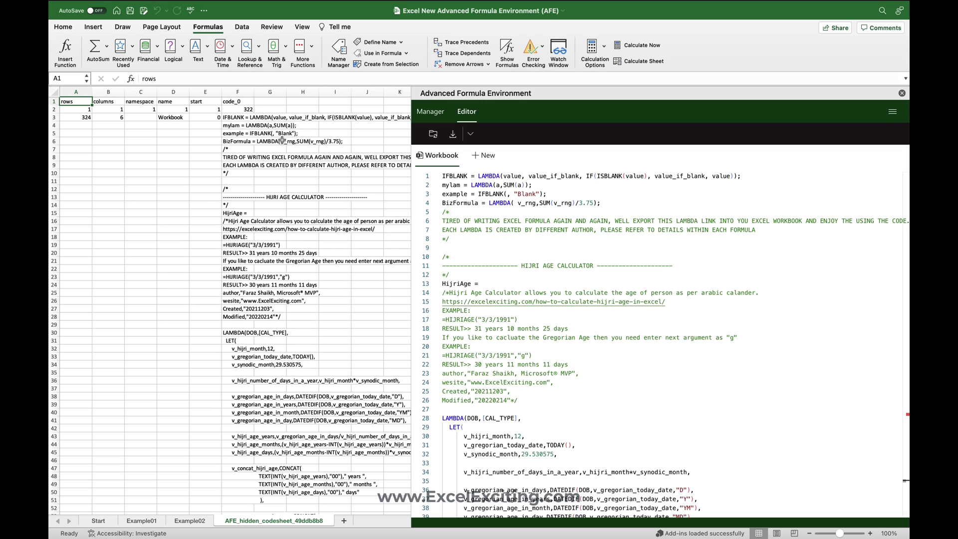
left_click(433, 135)
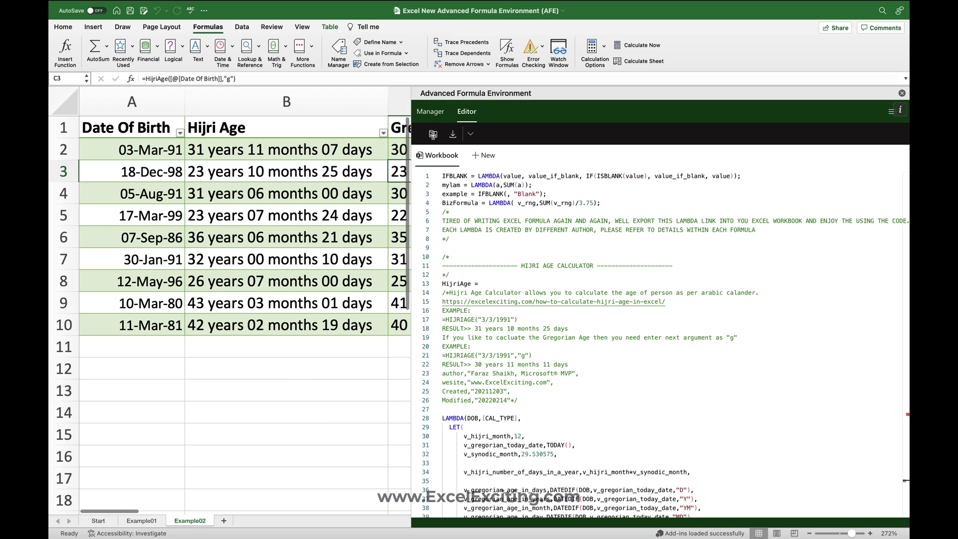